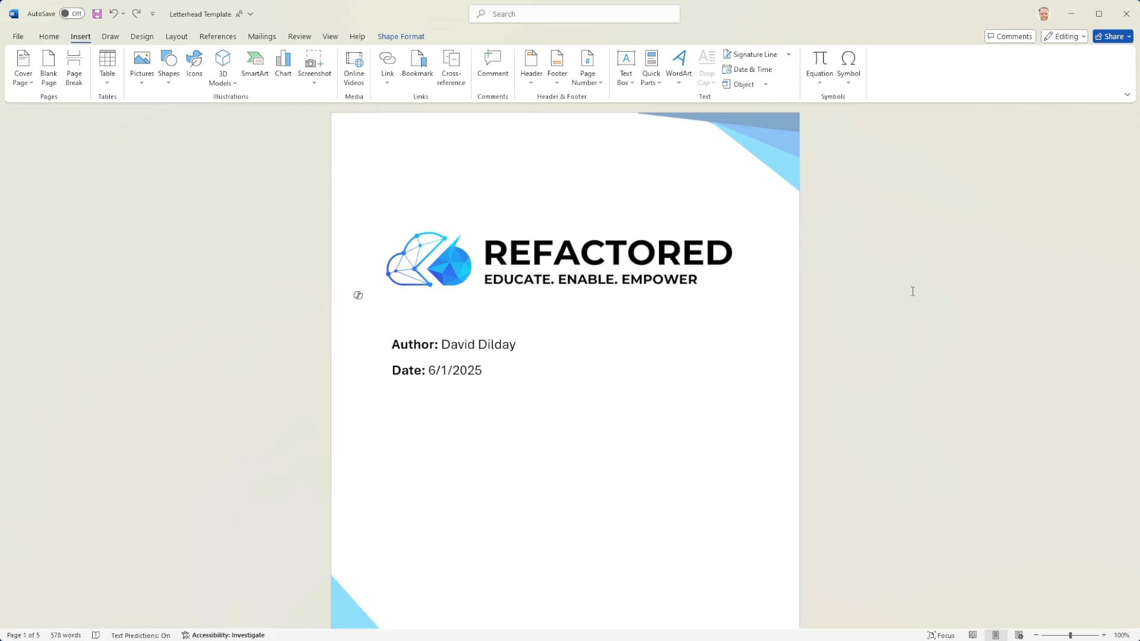
- Inspect the first-page header and footer graphics on the template's cover page and return to the body text
{"action": "left_click", "coordinate": [768, 160]}
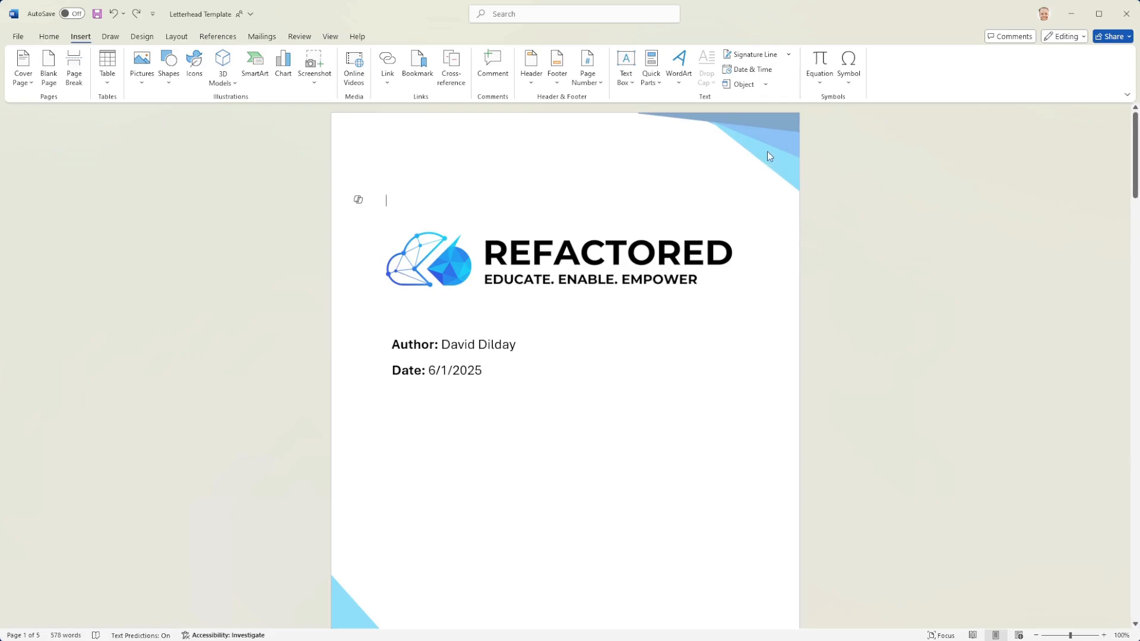
{"action": "double_click", "coordinate": [764, 152]}
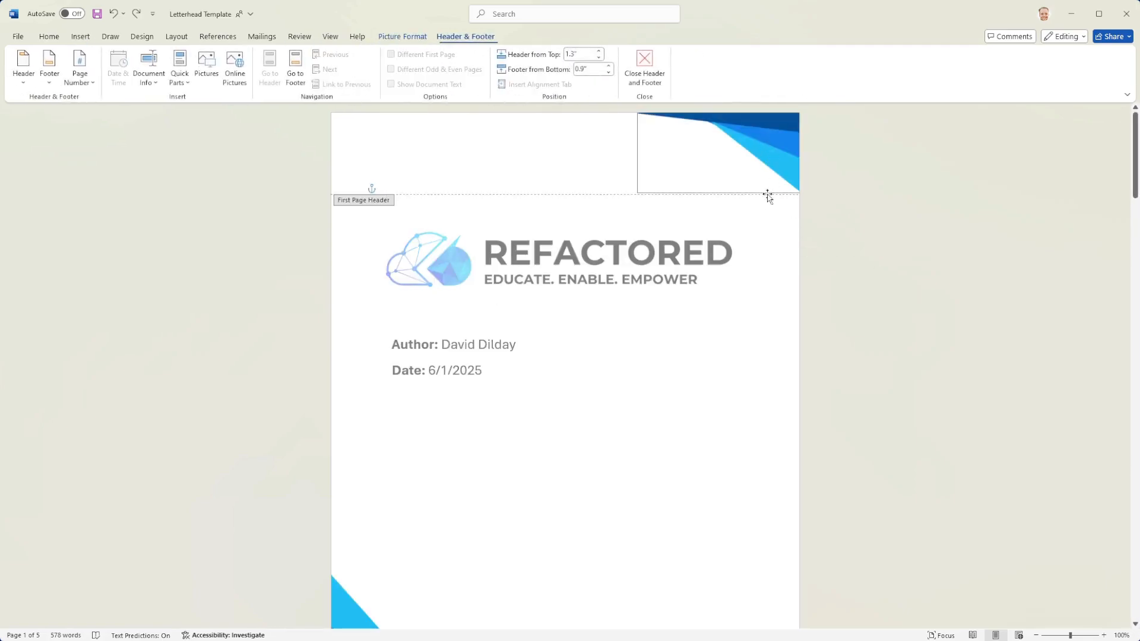
{"action": "scroll", "coordinate": [749, 250], "scroll_direction": "down", "scroll_amount": 1}
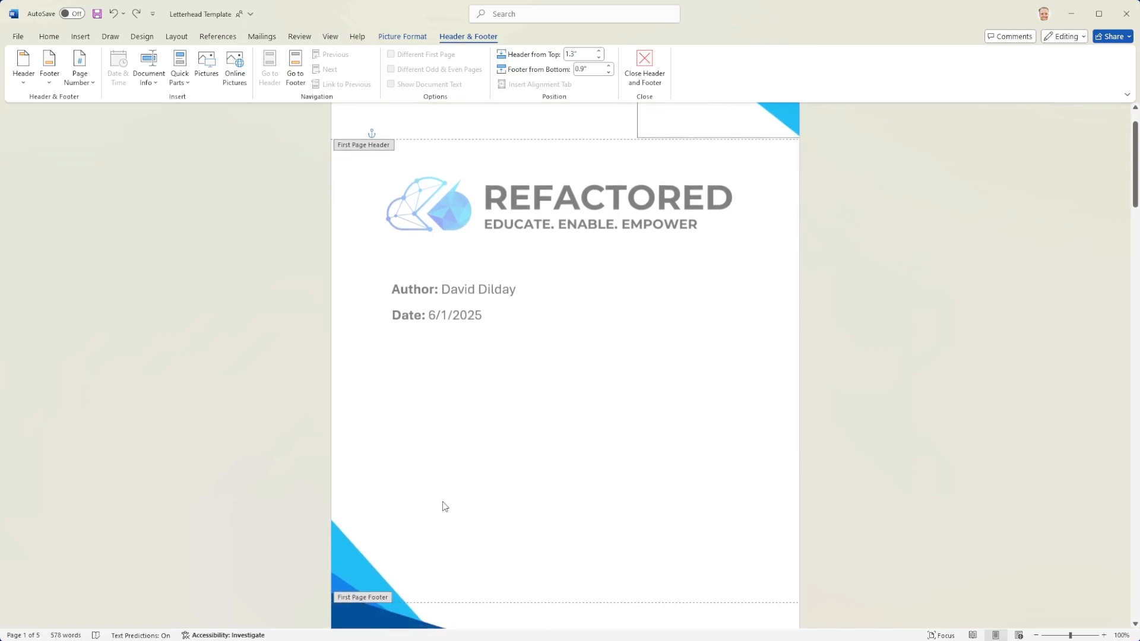
{"action": "scroll", "coordinate": [416, 526], "scroll_direction": "down", "scroll_amount": 1}
{"action": "scroll", "coordinate": [496, 475], "scroll_direction": "up", "scroll_amount": 2}
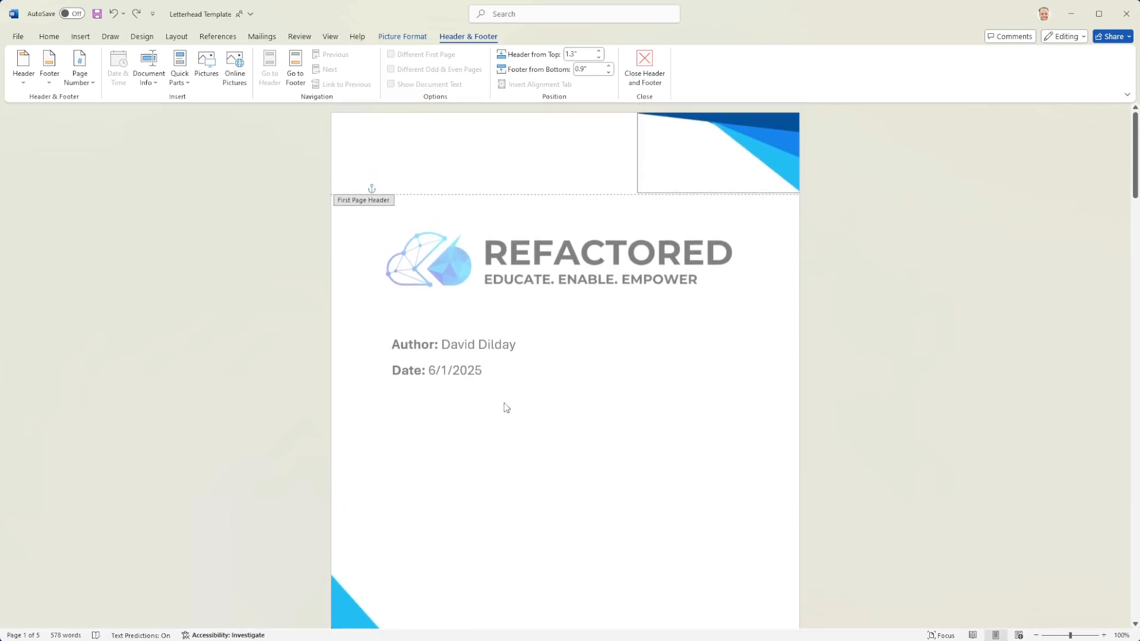
{"action": "double_click", "coordinate": [606, 324]}
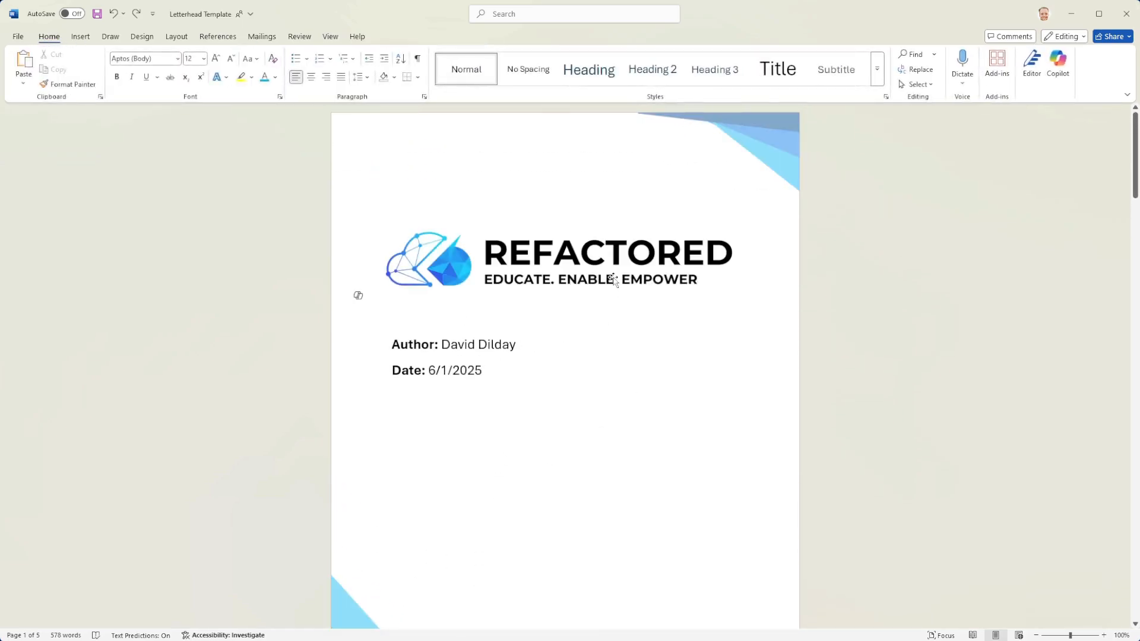
- Examine the logo and the Author and Date fields in the cover page's text box
{"action": "left_click", "coordinate": [613, 278]}
{"action": "left_click", "coordinate": [615, 327]}
{"action": "left_click", "coordinate": [475, 344]}
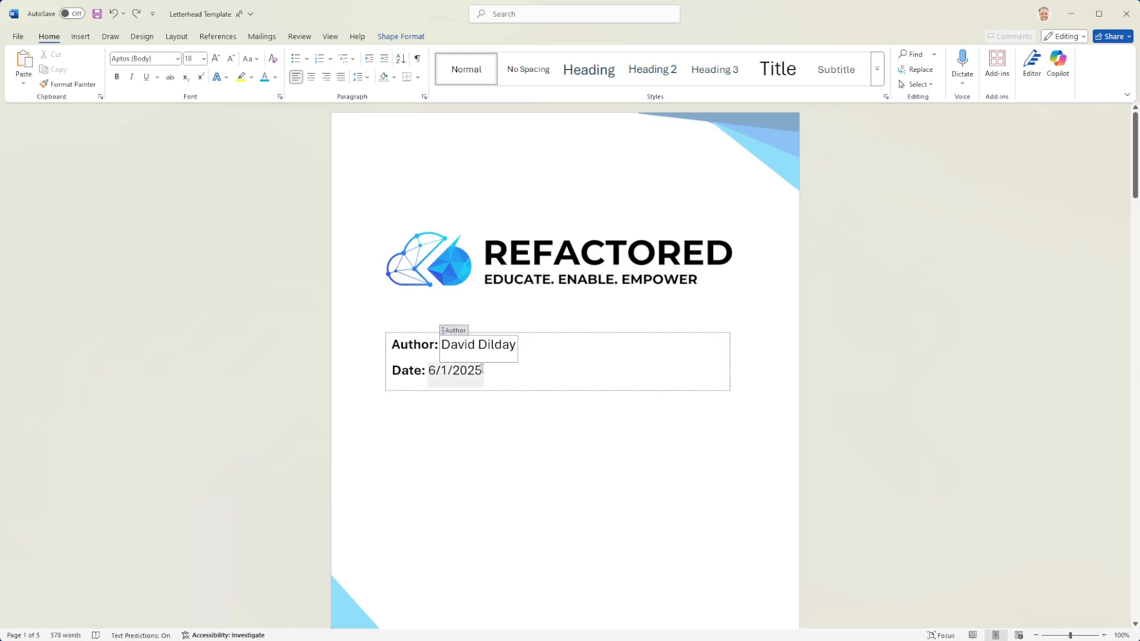
{"action": "left_click", "coordinate": [453, 370]}
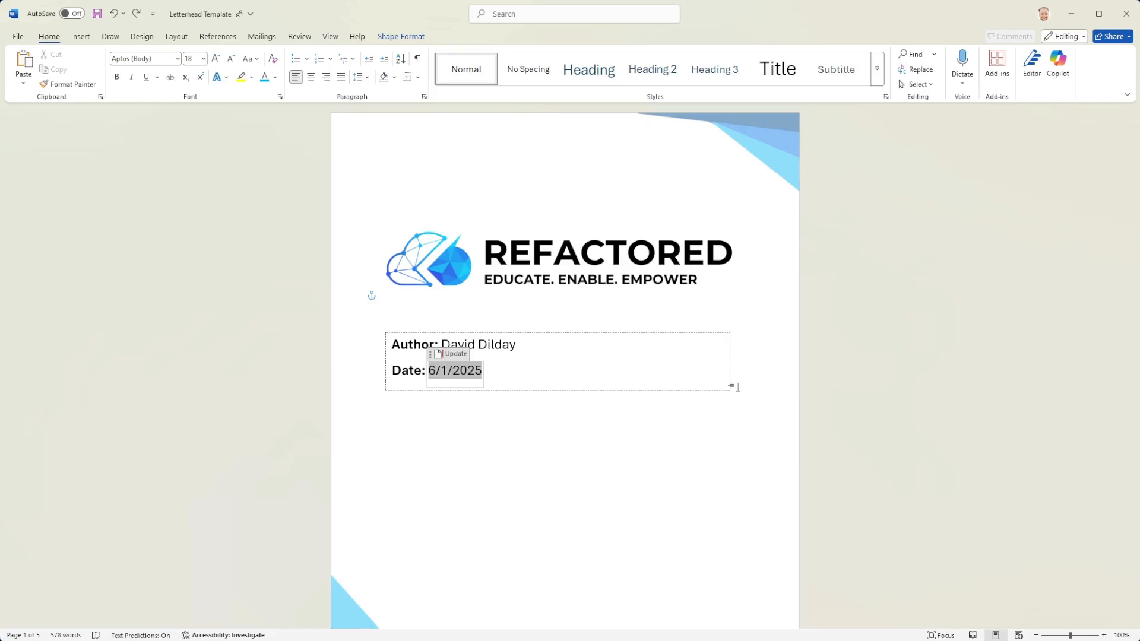
- Compare the table of contents with the styles of the "Section 1: Title Here" heading and its first sub-heading
{"action": "scroll", "coordinate": [738, 388], "scroll_direction": "down", "scroll_amount": 9}
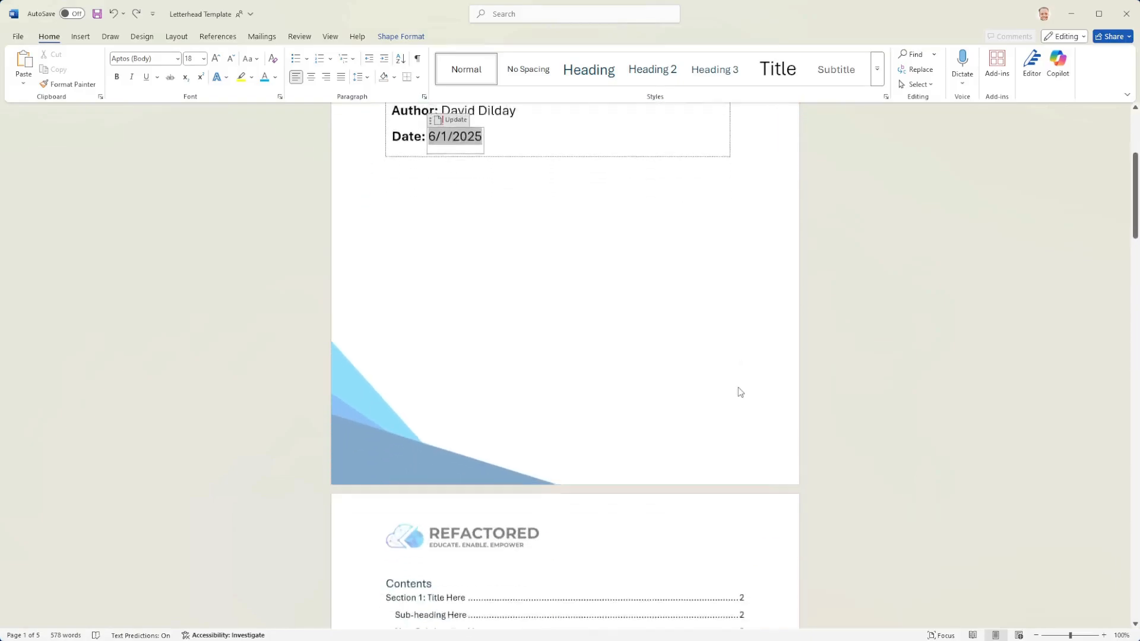
{"action": "left_click", "coordinate": [510, 367]}
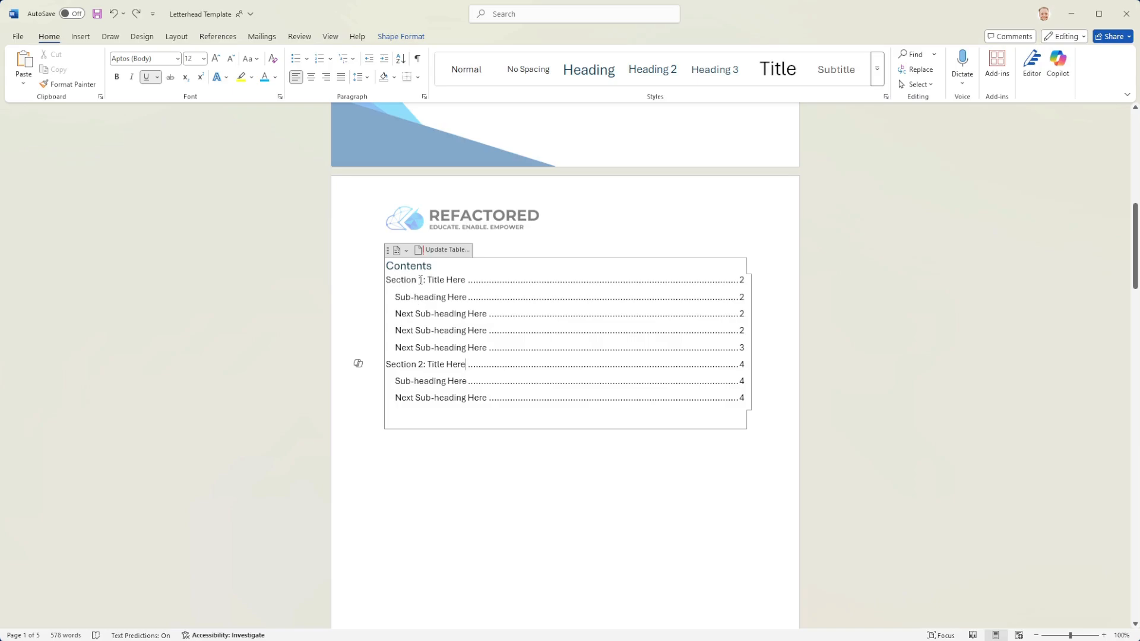
{"action": "scroll", "coordinate": [504, 484], "scroll_direction": "down", "scroll_amount": 10}
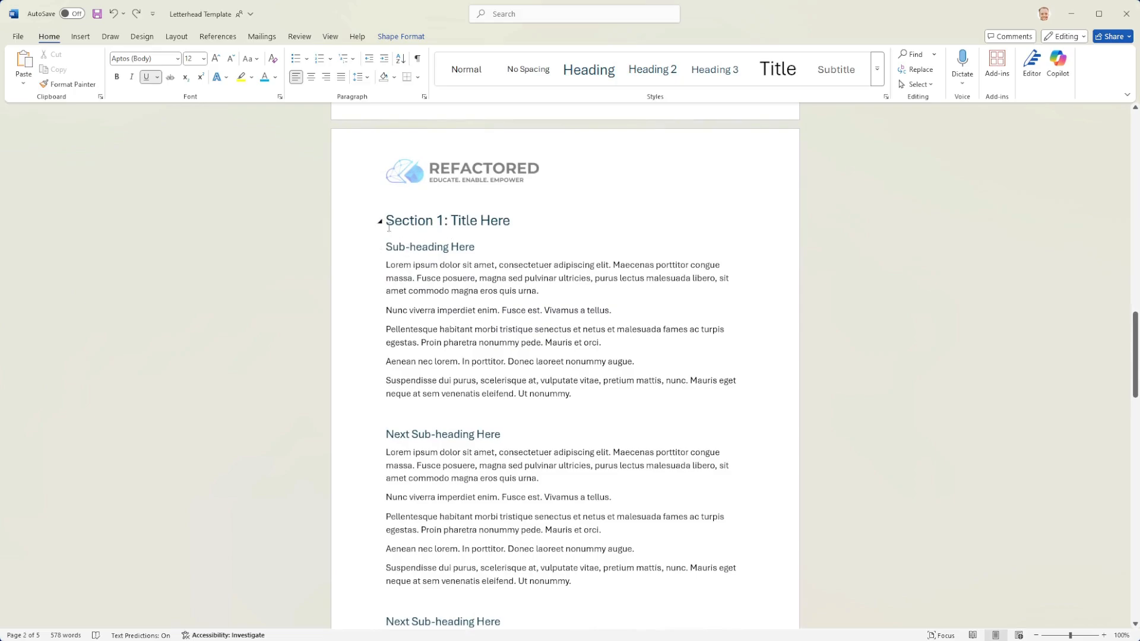
{"action": "left_click_drag", "start_coordinate": [389, 217], "coordinate": [504, 227]}
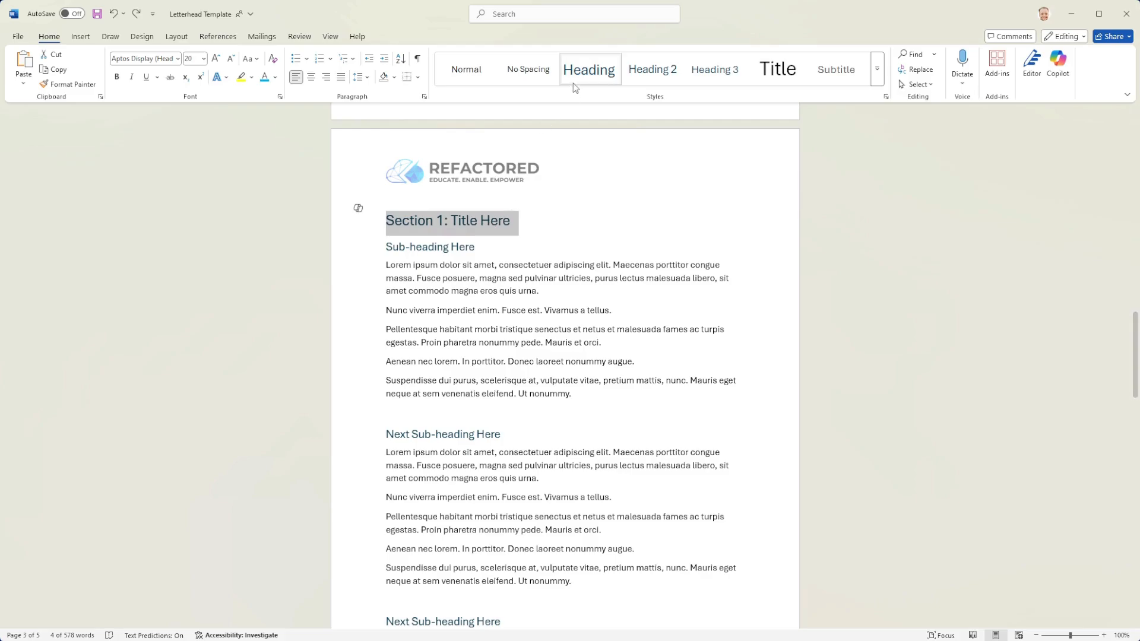
{"action": "left_click", "coordinate": [451, 247]}
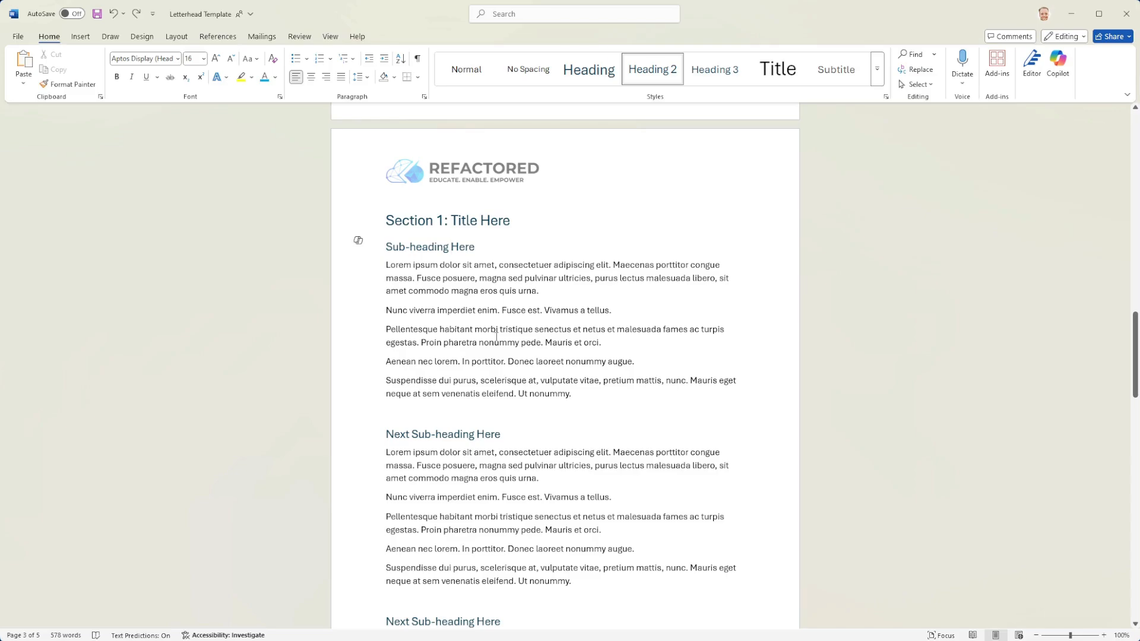
{"action": "scroll", "coordinate": [496, 337], "scroll_direction": "up", "scroll_amount": 10}
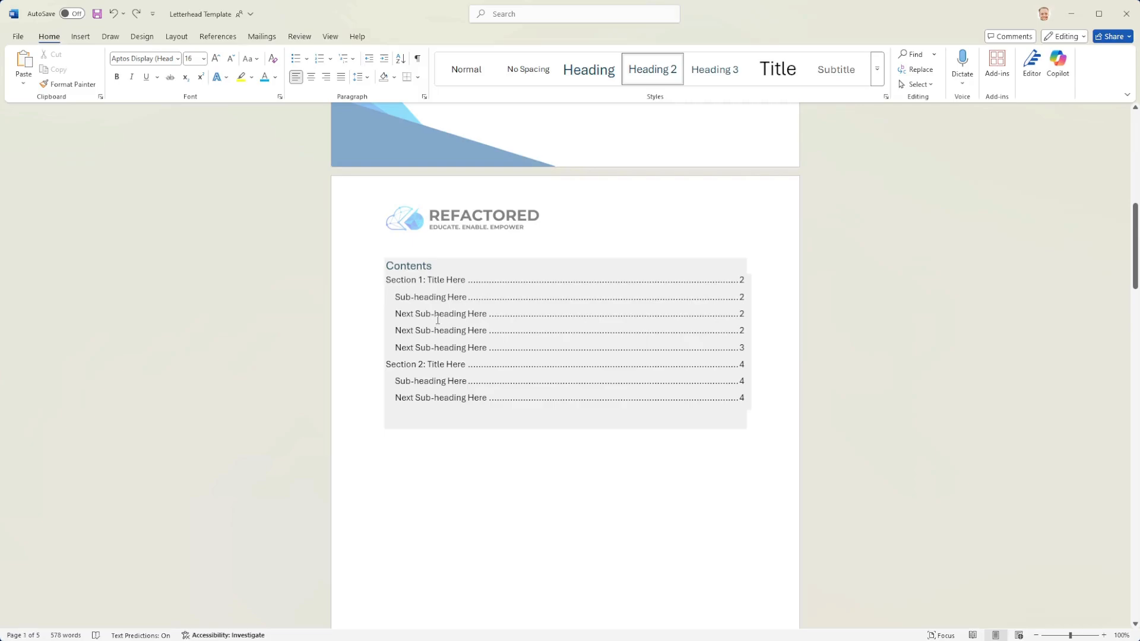
{"action": "scroll", "coordinate": [472, 321], "scroll_direction": "down", "scroll_amount": 10}
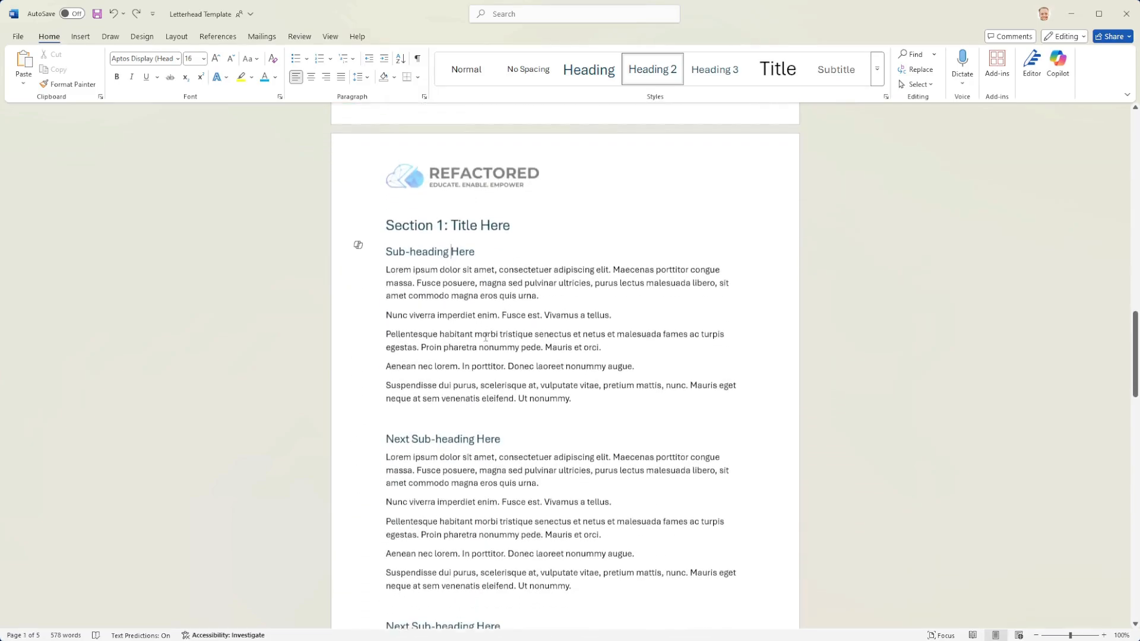
- Review the placeholder body text under the Section 1 sub-headings and return to the contents page
{"action": "left_click_drag", "start_coordinate": [387, 264], "coordinate": [580, 395]}
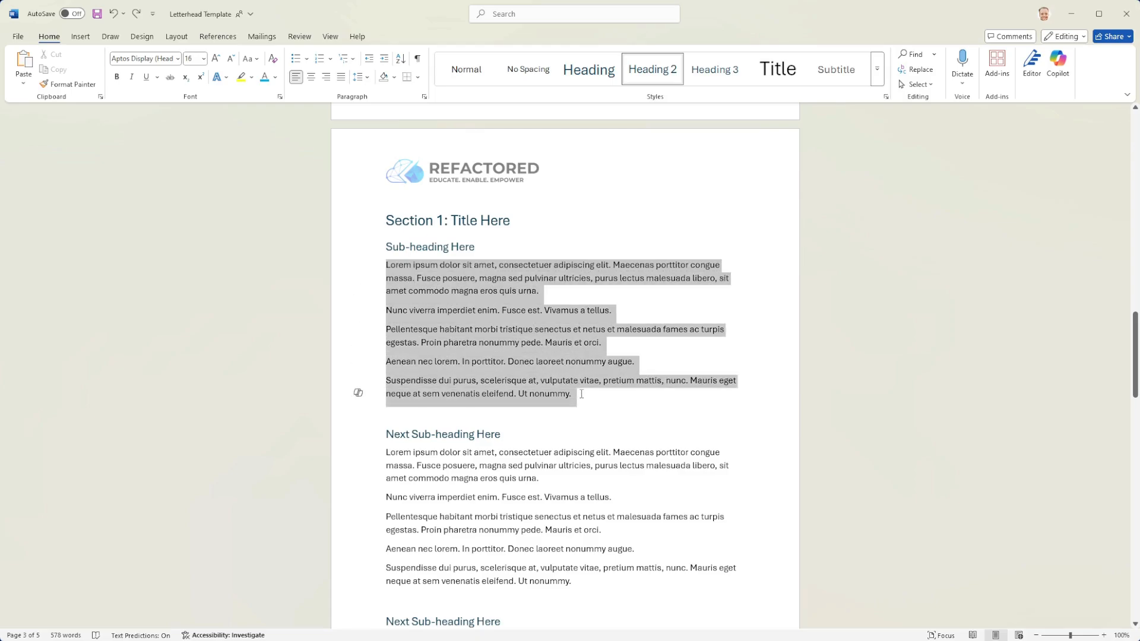
{"action": "left_click", "coordinate": [585, 401]}
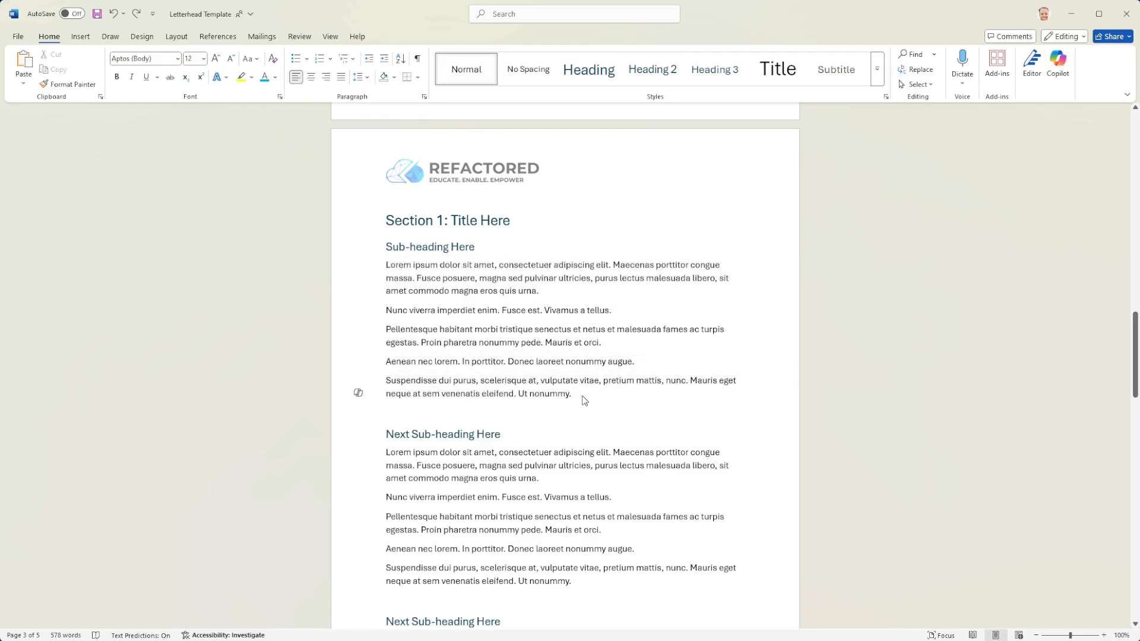
{"action": "scroll", "coordinate": [571, 382], "scroll_direction": "down", "scroll_amount": 5}
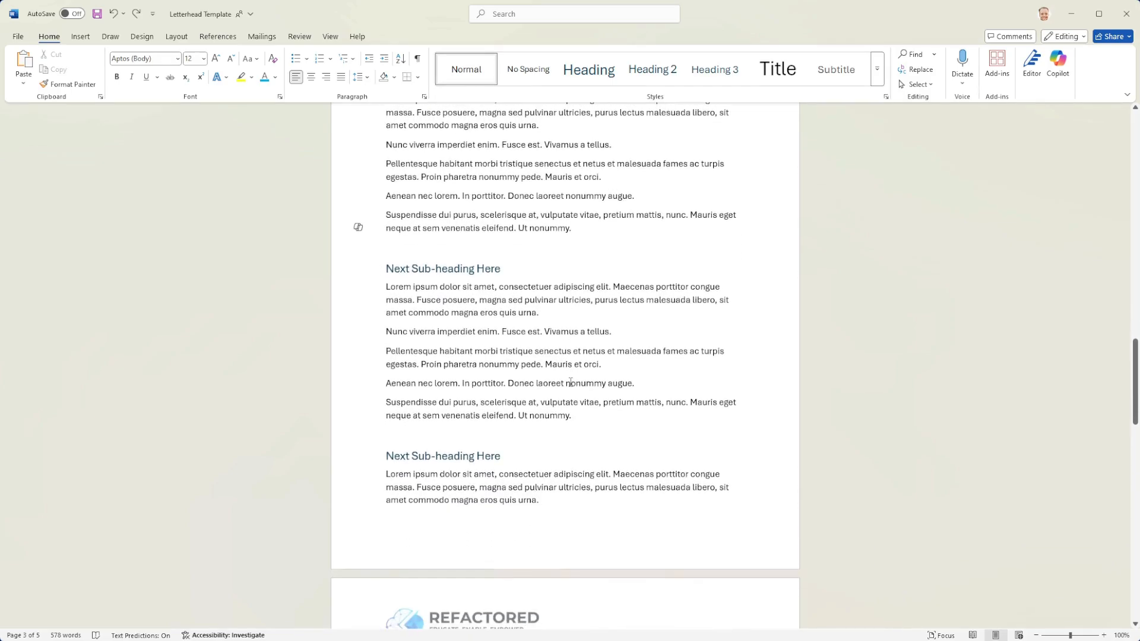
{"action": "scroll", "coordinate": [570, 383], "scroll_direction": "up", "scroll_amount": 13}
{"action": "scroll", "coordinate": [569, 382], "scroll_direction": "up", "scroll_amount": 15}
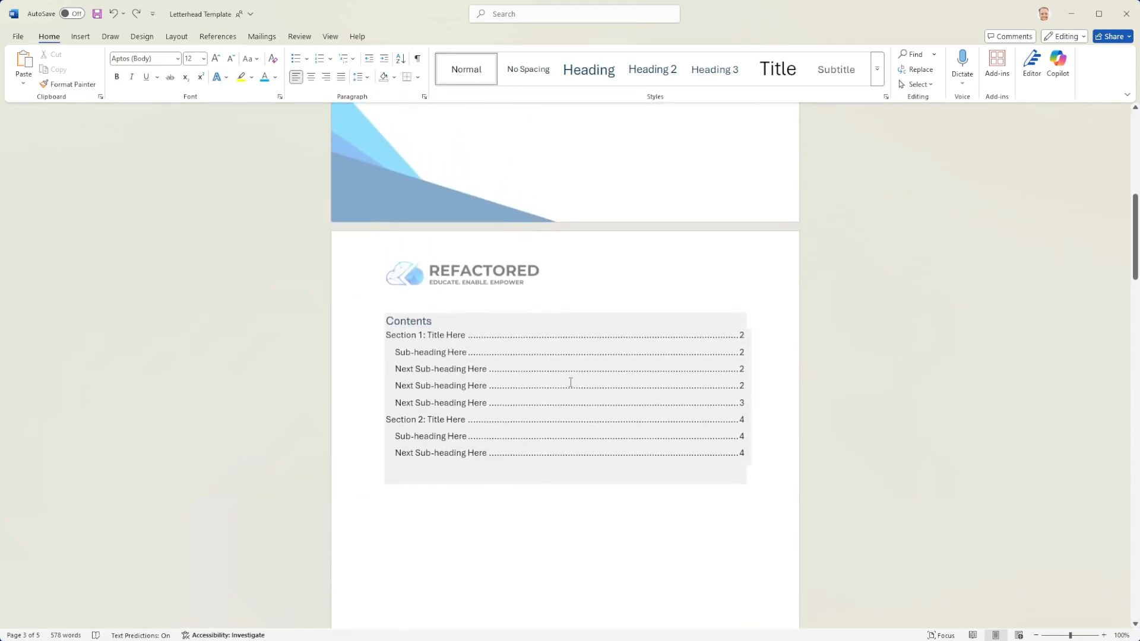
{"action": "scroll", "coordinate": [570, 382], "scroll_direction": "up", "scroll_amount": 2}
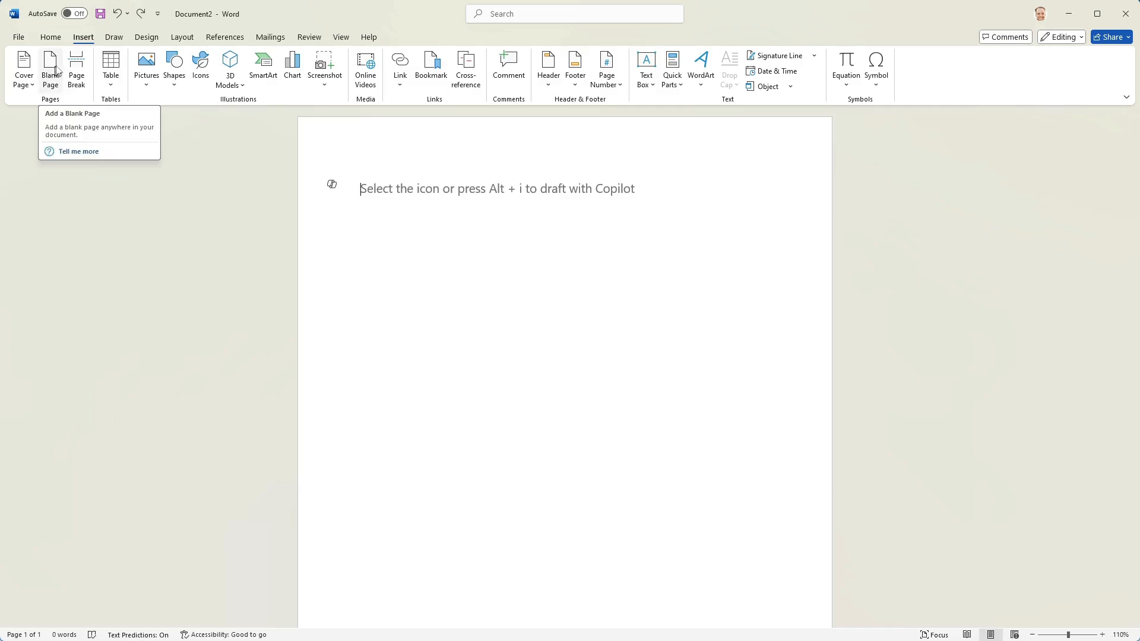
- Browse the built-in cover page designs and the additional ones from Office.com without inserting any
{"action": "left_click", "coordinate": [31, 80]}
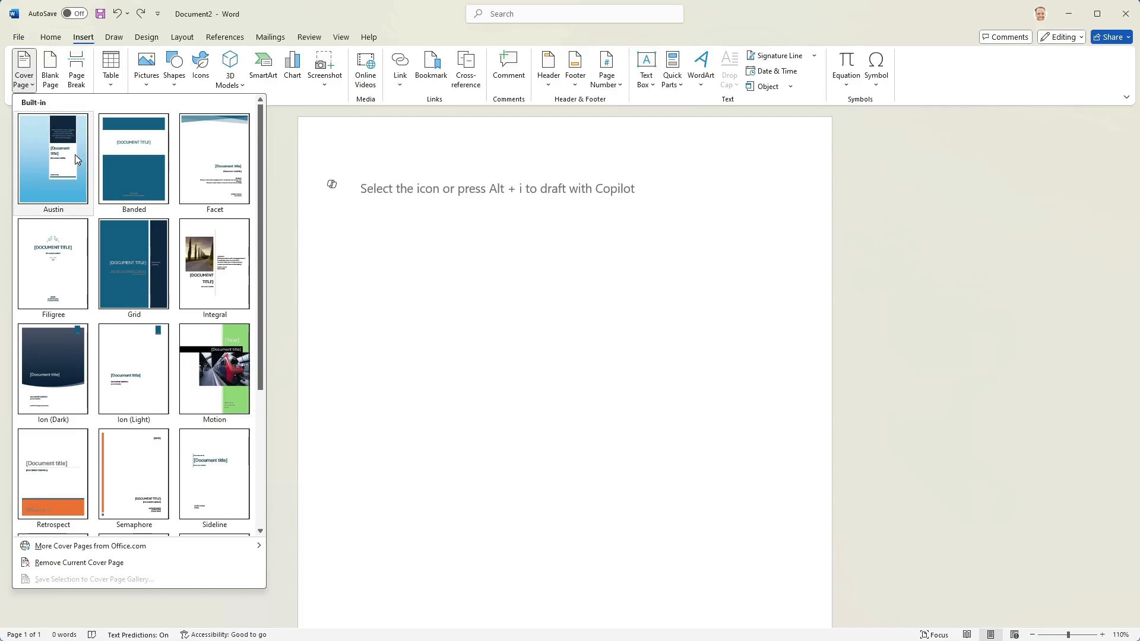
{"action": "scroll", "coordinate": [121, 189], "scroll_direction": "down", "scroll_amount": 3}
{"action": "scroll", "coordinate": [119, 266], "scroll_direction": "up", "scroll_amount": 3}
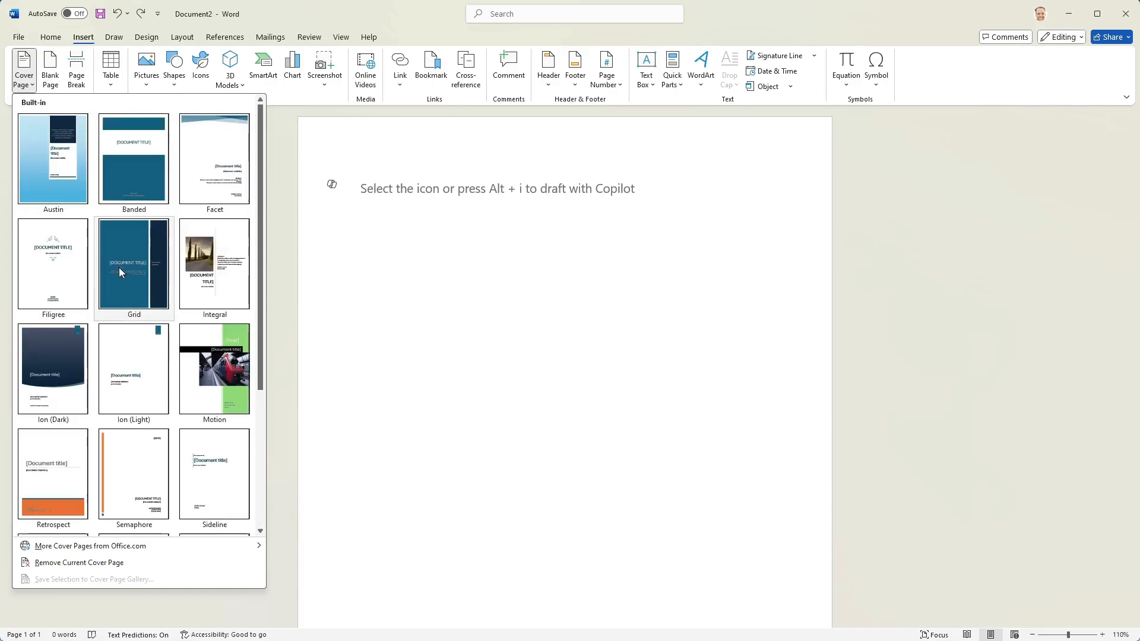
{"action": "scroll", "coordinate": [132, 279], "scroll_direction": "down", "scroll_amount": 3}
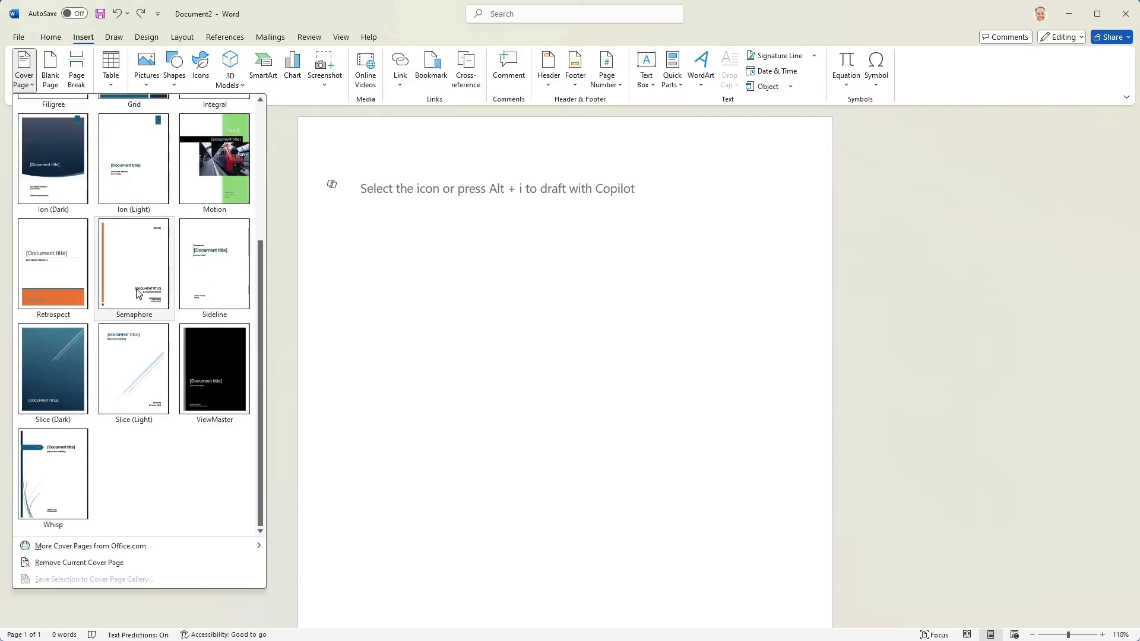
{"action": "mouse_move", "coordinate": [125, 550]}
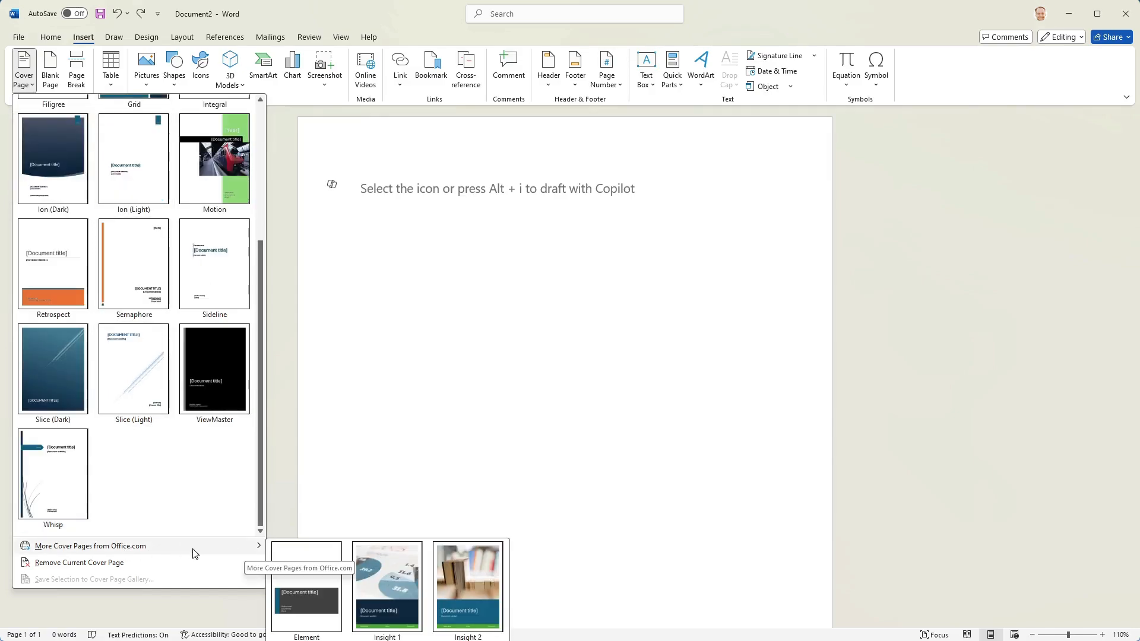
{"action": "scroll", "coordinate": [134, 363], "scroll_direction": "up", "scroll_amount": 3}
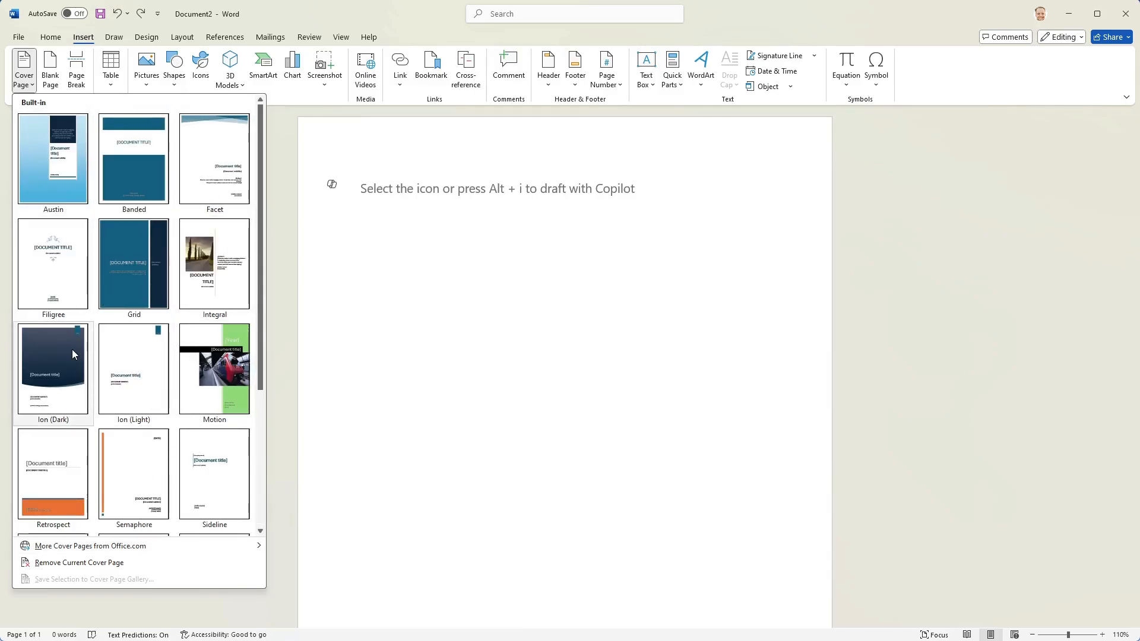
{"action": "left_click", "coordinate": [389, 211]}
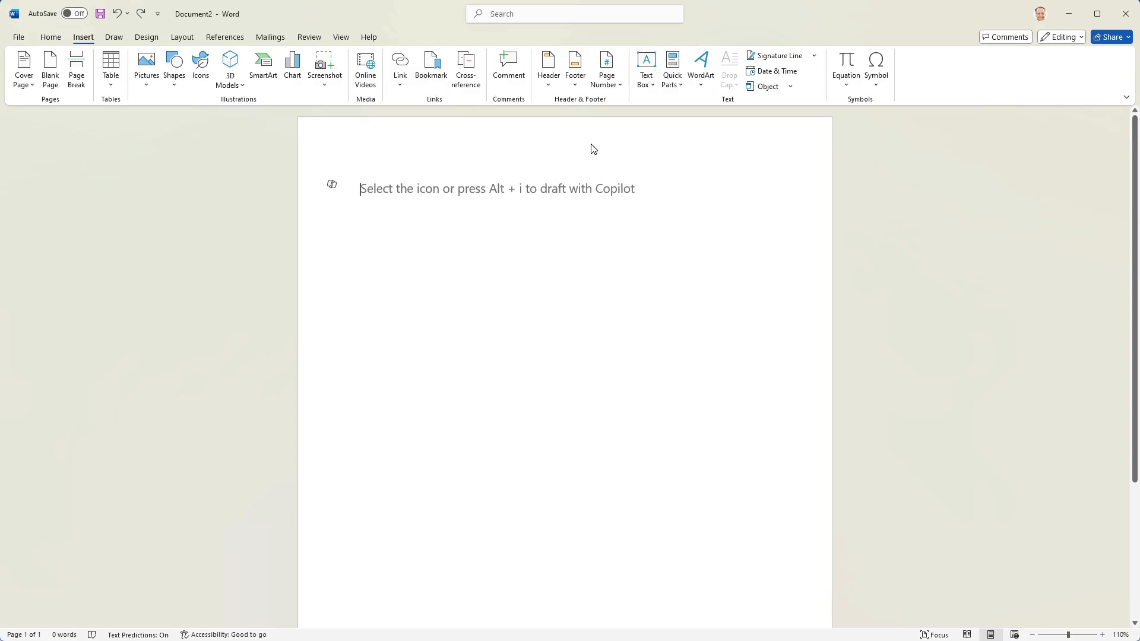
- Paste the blue corner graphics into the first-page header and footer, fitting the header graphic into the page's upper-right corner
{"action": "double_click", "coordinate": [629, 142]}
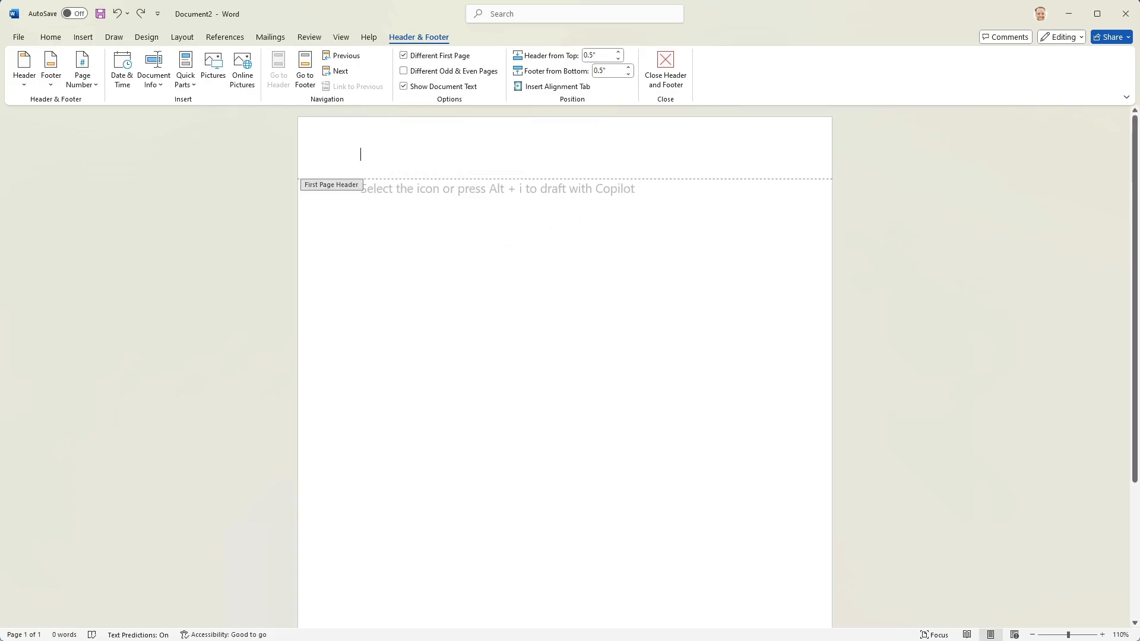
{"action": "key", "text": "ctrl+v"}
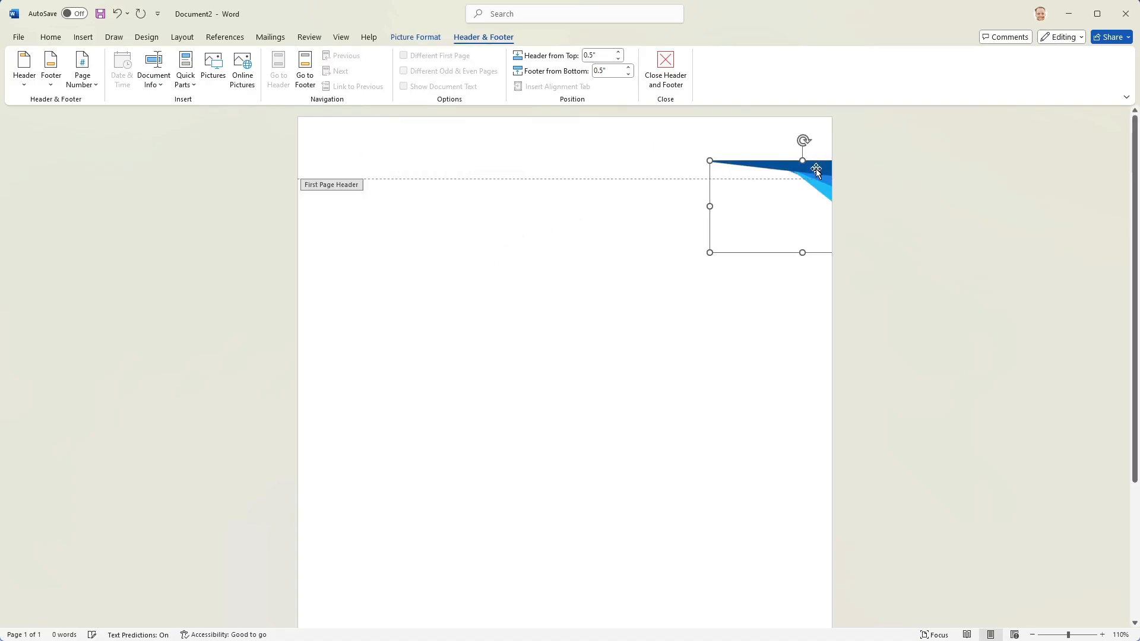
{"action": "left_click_drag", "start_coordinate": [811, 168], "coordinate": [753, 128]}
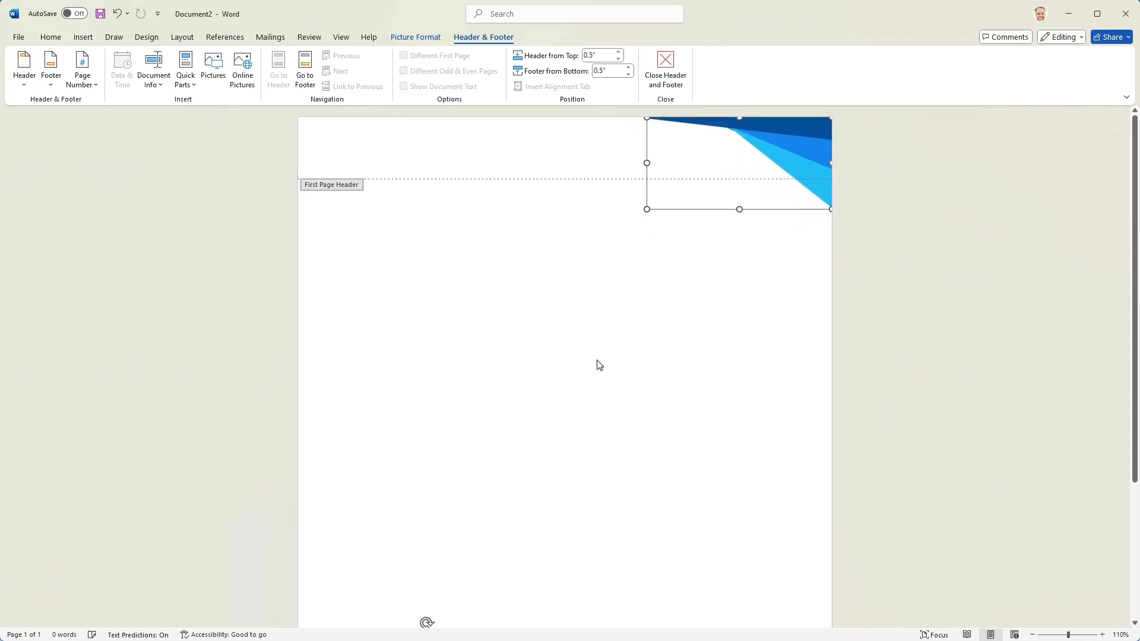
{"action": "scroll", "coordinate": [491, 385], "scroll_direction": "down", "scroll_amount": 5}
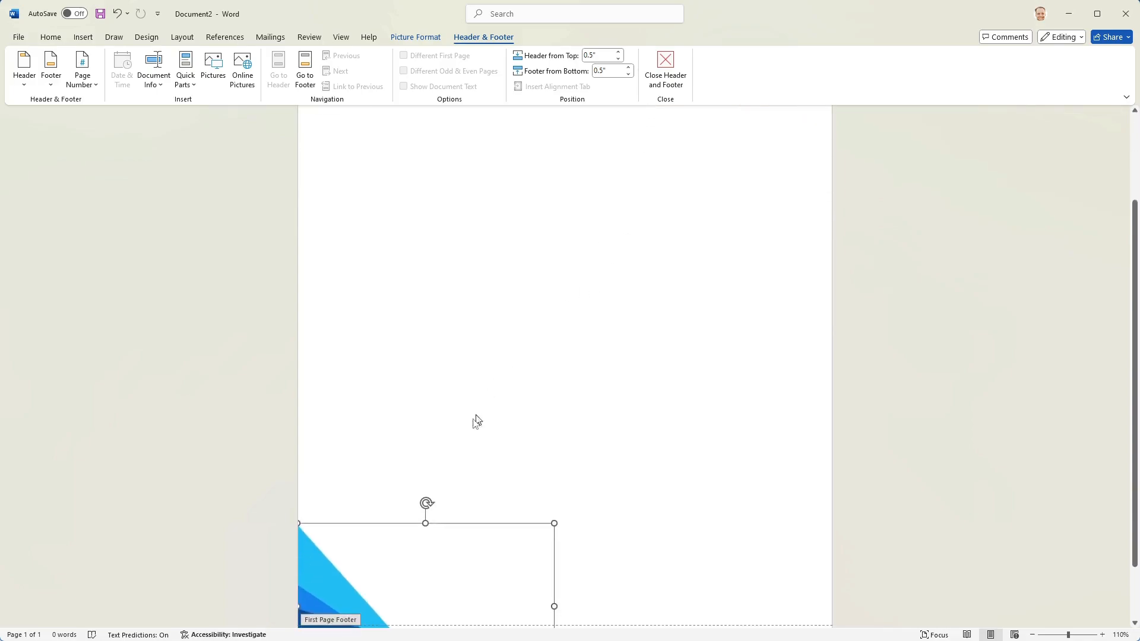
{"action": "scroll", "coordinate": [479, 499], "scroll_direction": "up", "scroll_amount": 3}
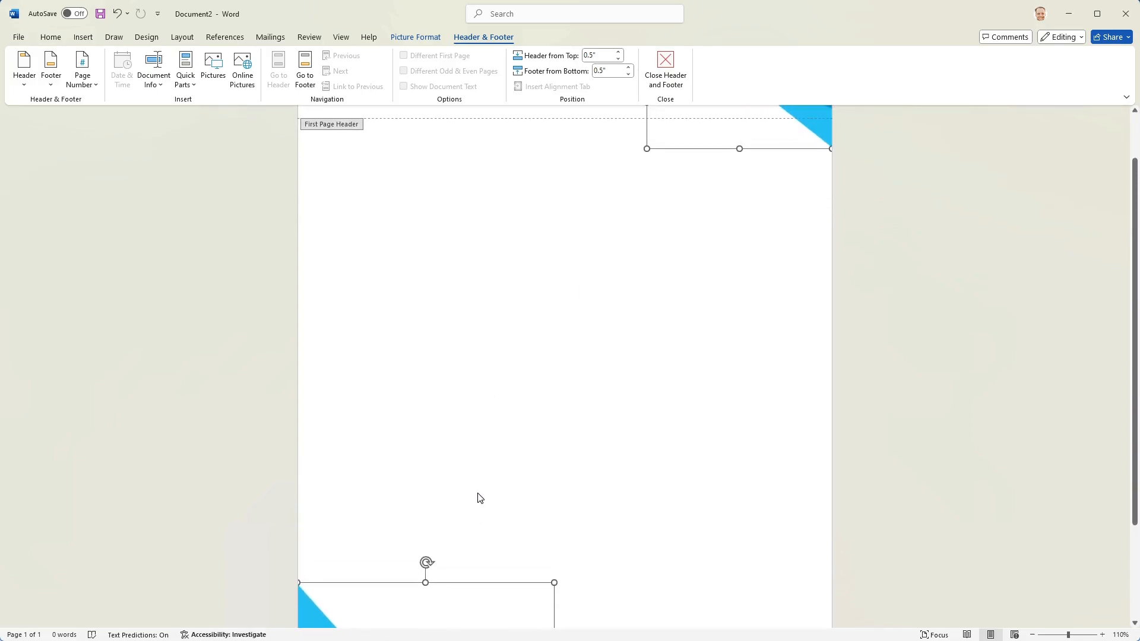
{"action": "double_click", "coordinate": [538, 380]}
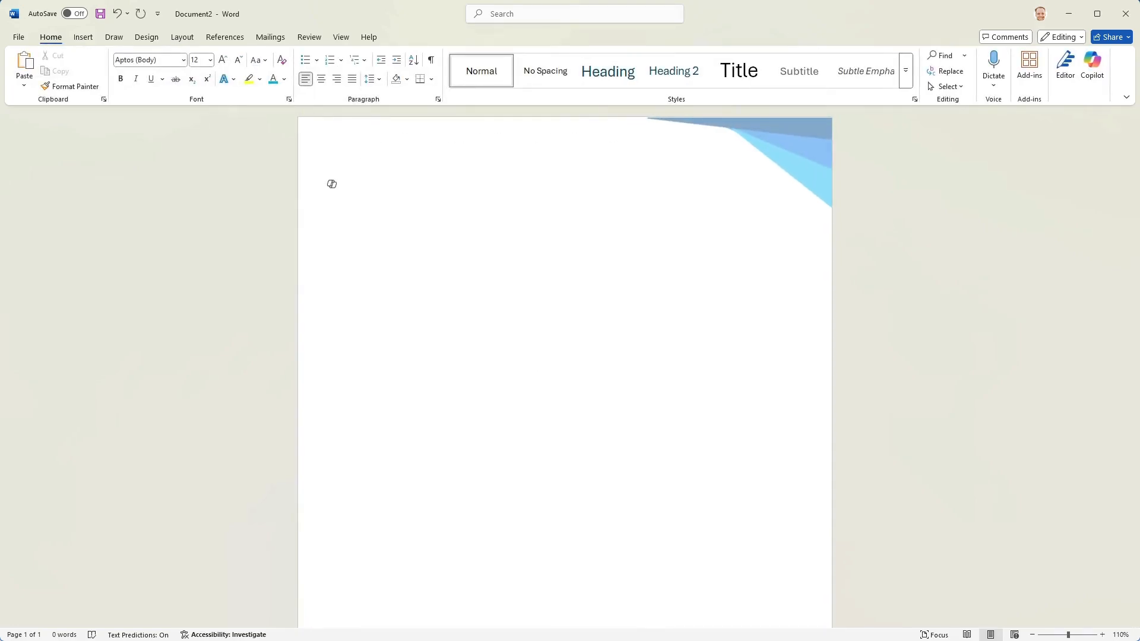
- Paste the Refactored logo into the page body and position it just below the header area, aligned with the margins
{"action": "key", "text": "ctrl+v"}
{"action": "left_click_drag", "start_coordinate": [569, 251], "coordinate": [562, 272]}
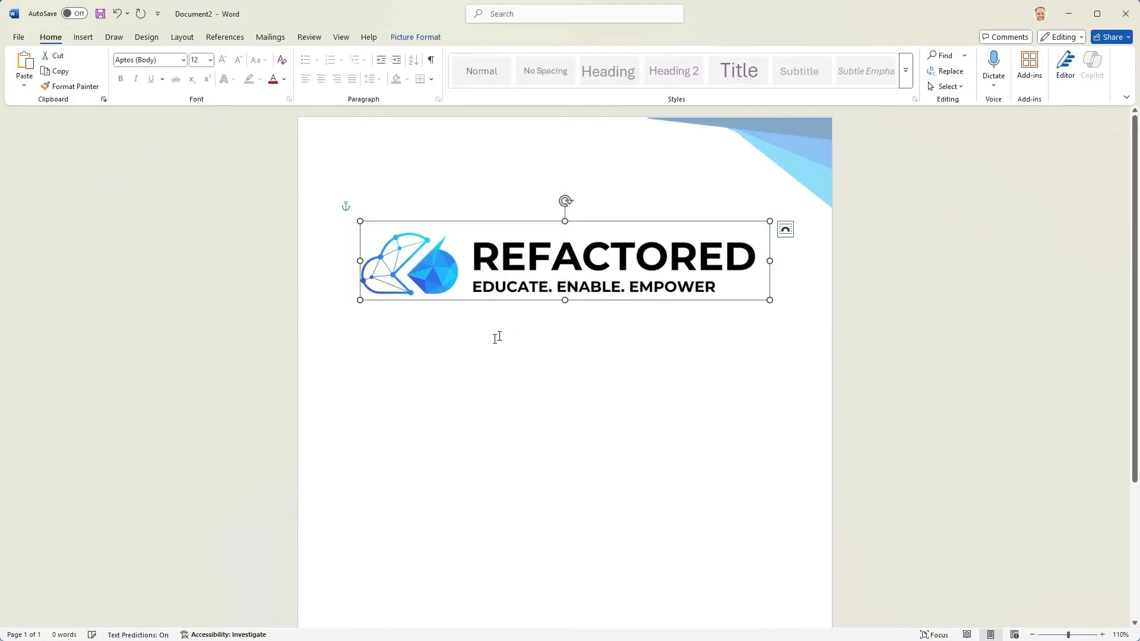
{"action": "key", "text": "Escape"}
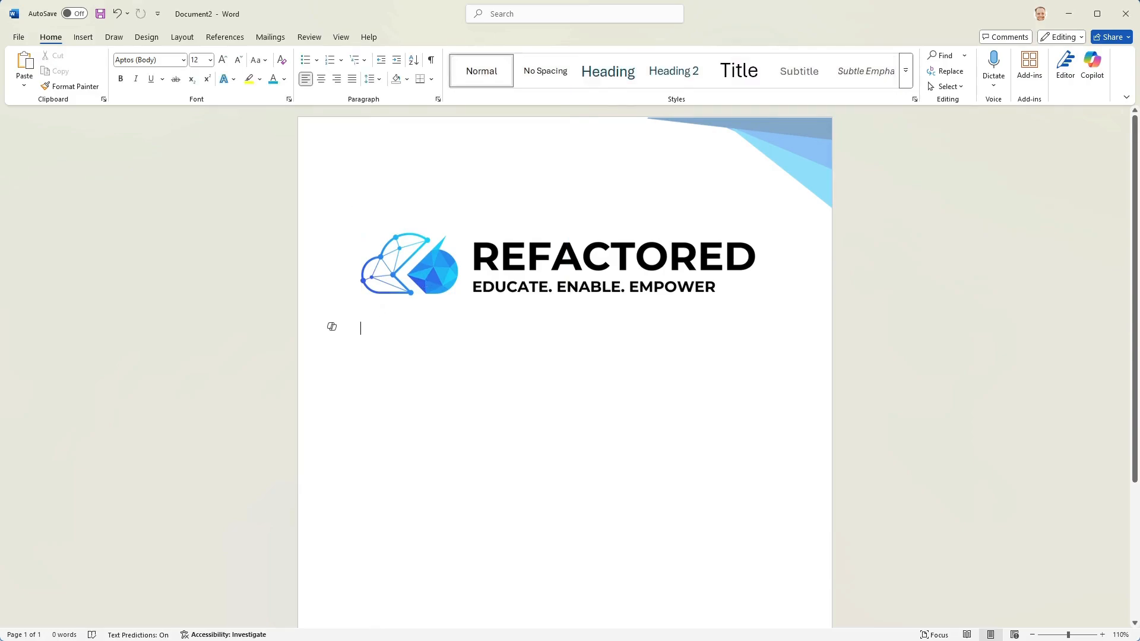
- Add an "Author:" line and a "Date:" line below the logo
{"action": "type", "text": "Author:"}
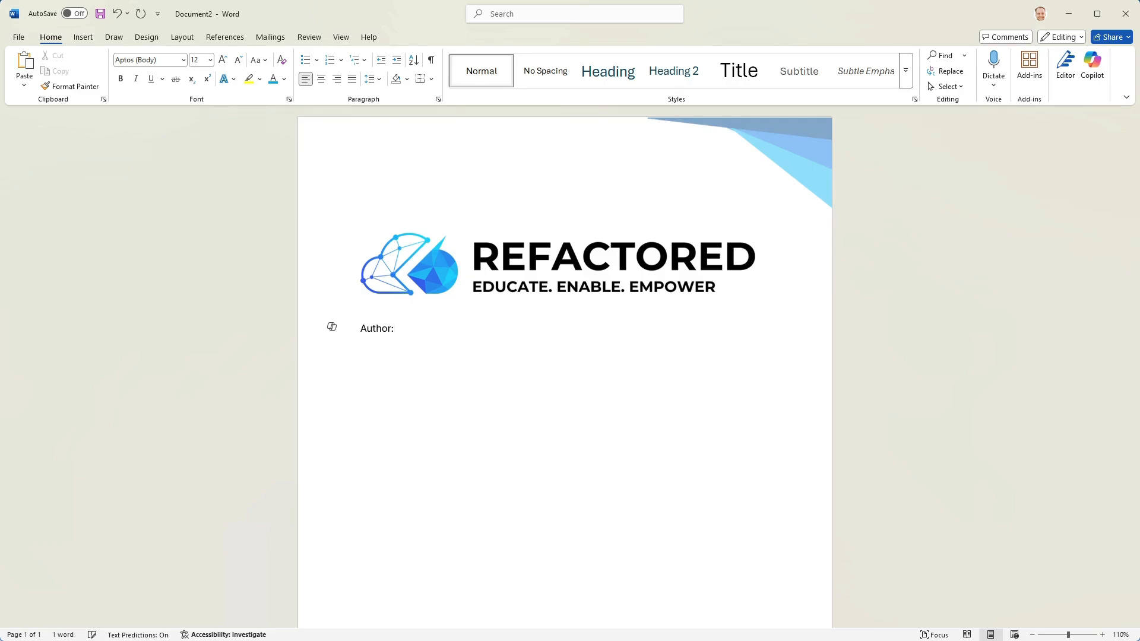
{"action": "key", "text": "Return"}
{"action": "type", "text": "Date:"}
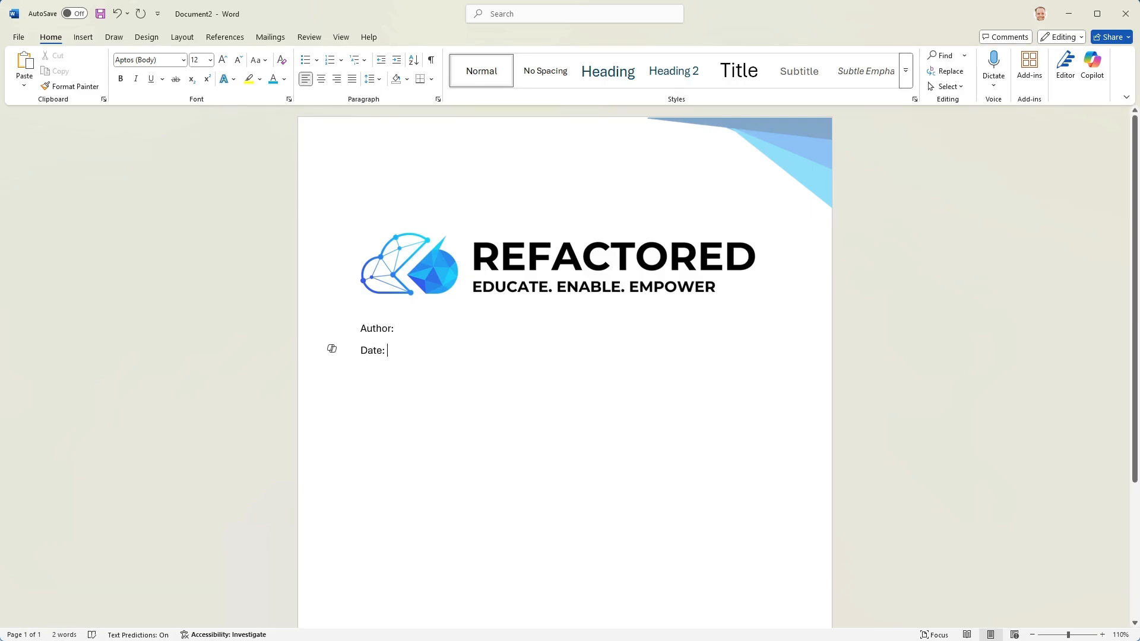
- Make the "Author:" and "Date:" labels below the logo bold
{"action": "mouse_move", "coordinate": [360, 328]}
{"action": "left_mouse_down"}
{"action": "mouse_move", "coordinate": [404, 329]}
{"action": "mouse_move", "coordinate": [361, 351]}
{"action": "left_mouse_up"}
{"action": "key", "text": "ctrl+b"}
{"action": "key", "text": "ctrl+b"}
- Insert the Author document property after the "Author:" label as an automatically filled field
{"action": "key", "text": "Up"}
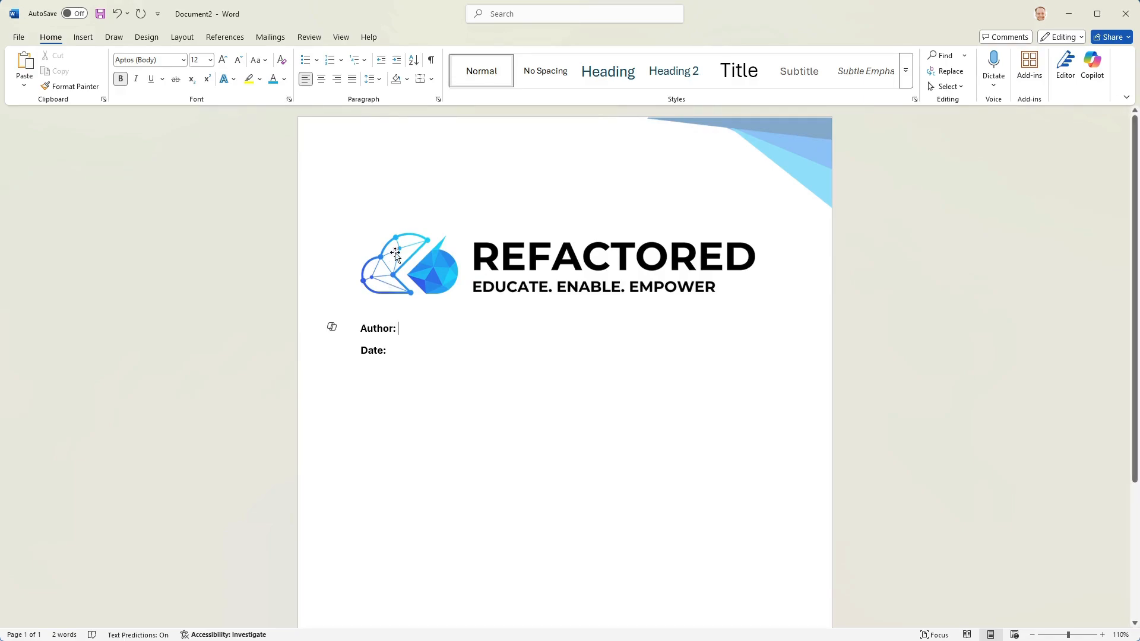
{"action": "left_click", "coordinate": [84, 37]}
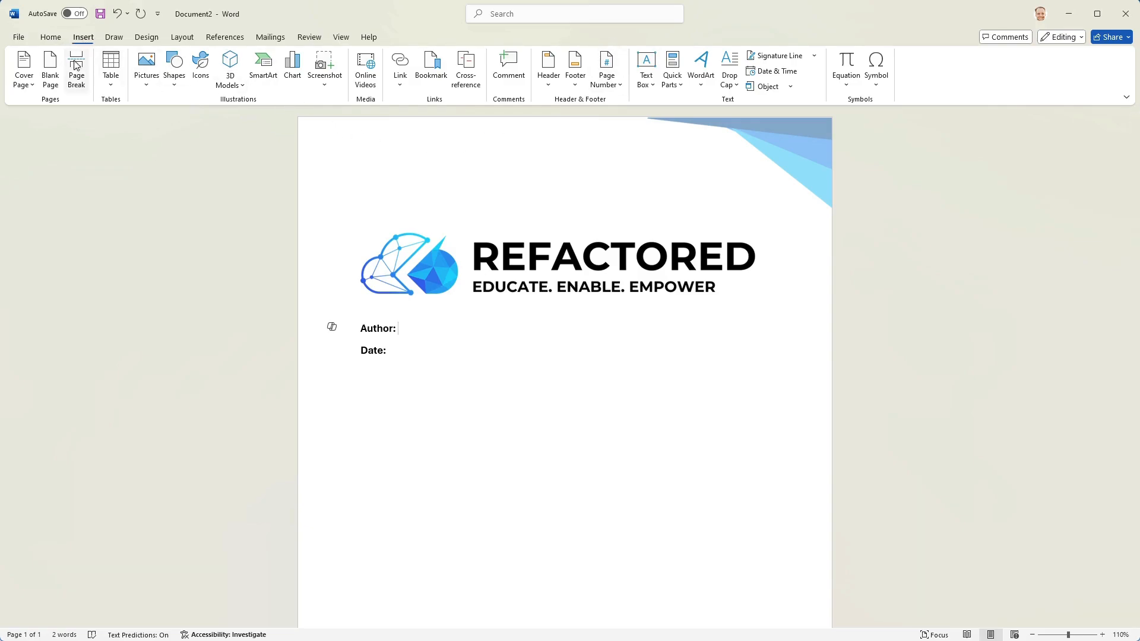
{"action": "left_click", "coordinate": [673, 89]}
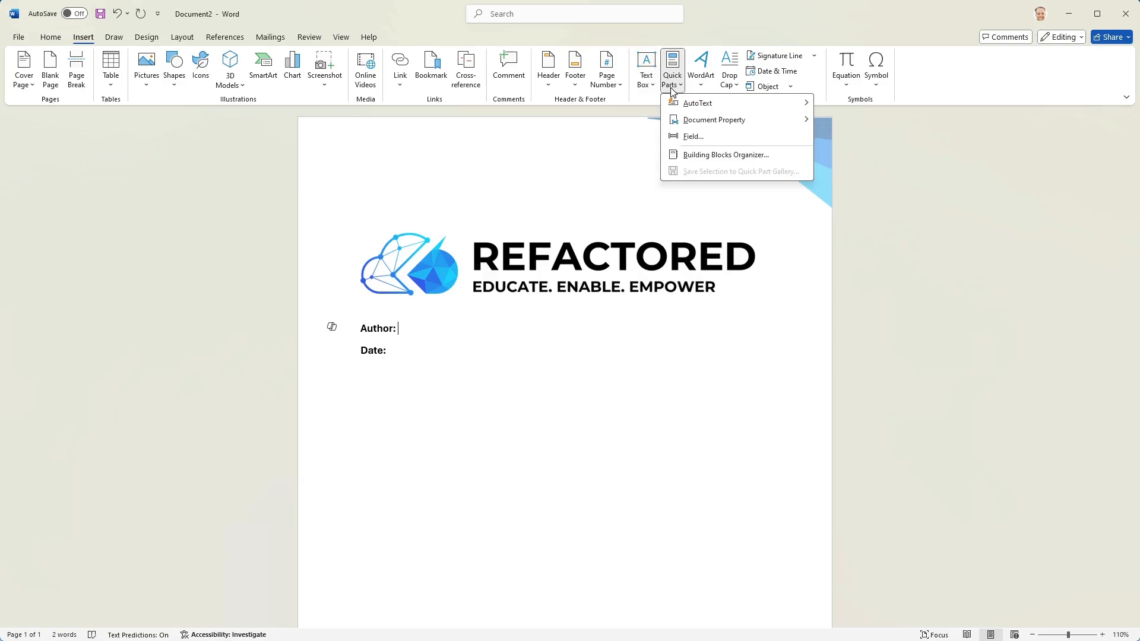
{"action": "mouse_move", "coordinate": [717, 122]}
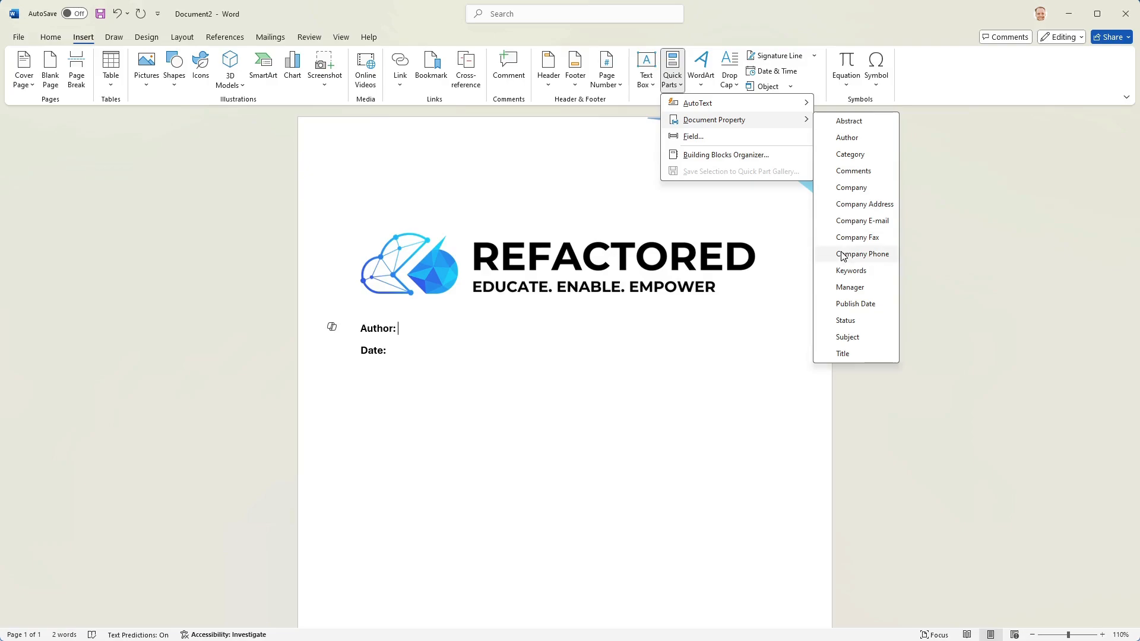
{"action": "left_click", "coordinate": [855, 138]}
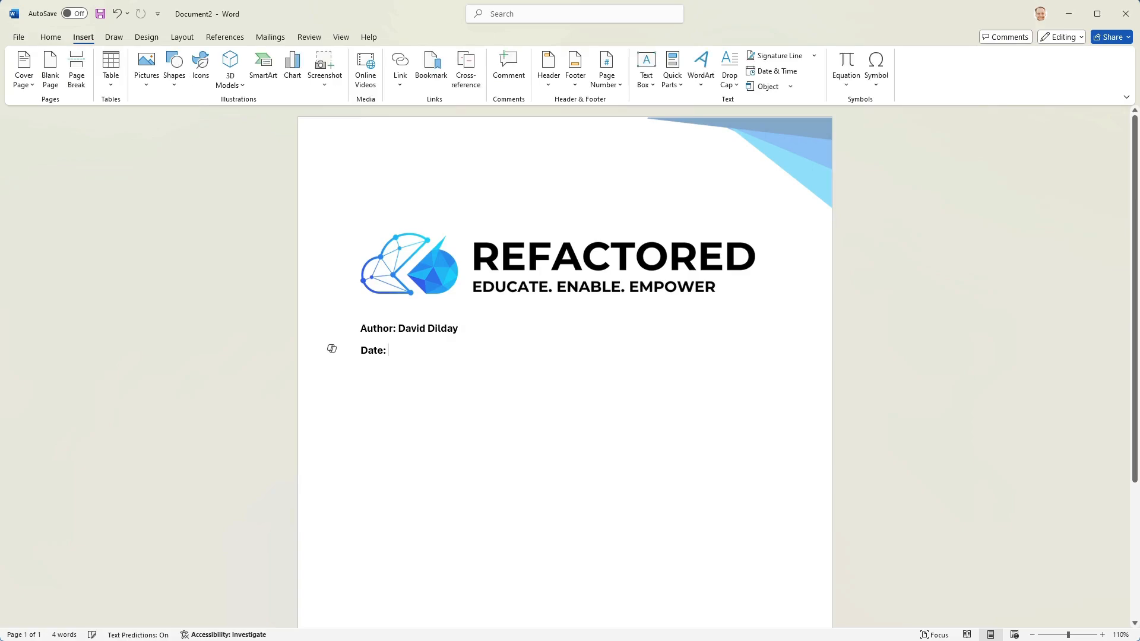
{"action": "left_click", "coordinate": [420, 329]}
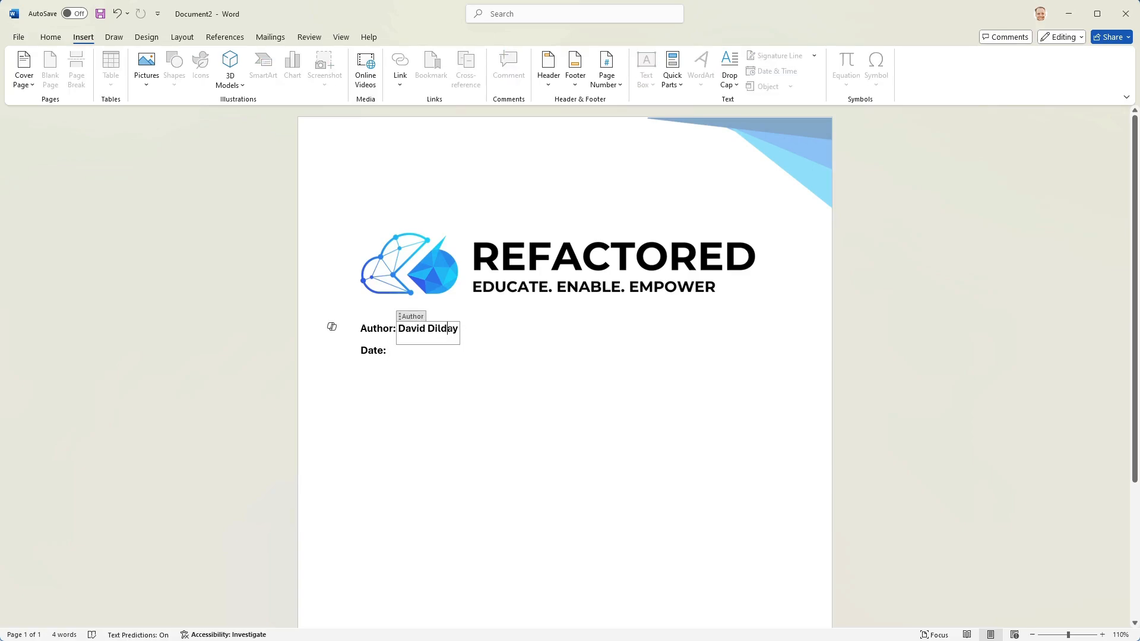
{"action": "double_click", "coordinate": [449, 329]}
- Insert a Date field in the 6/3/2025 format after the "Date:" label
{"action": "left_click", "coordinate": [424, 351]}
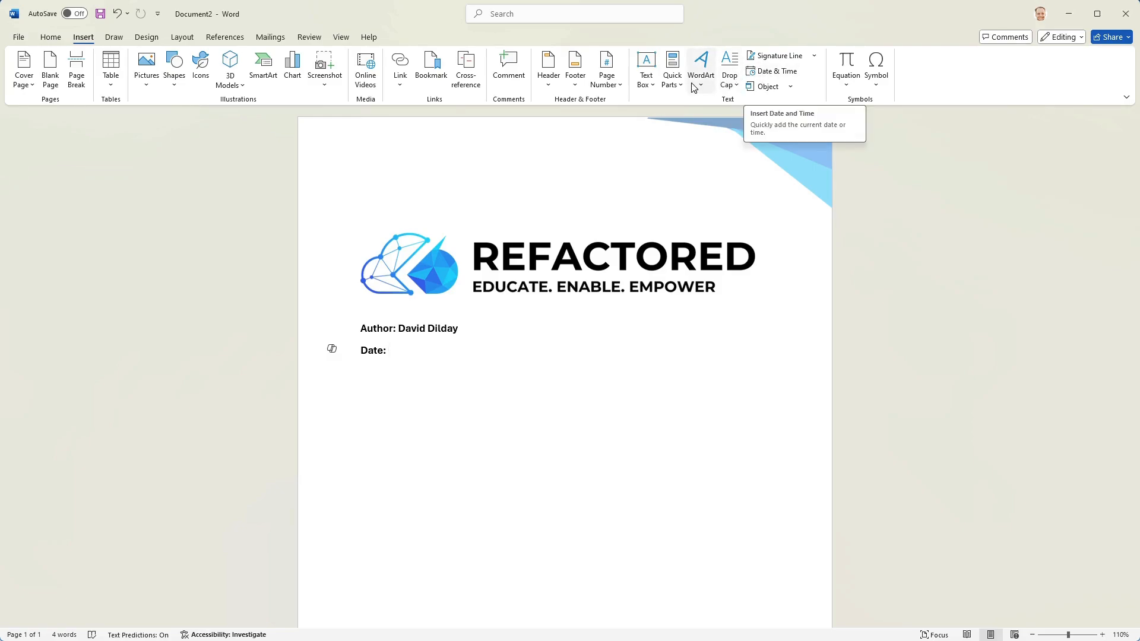
{"action": "left_click", "coordinate": [673, 77]}
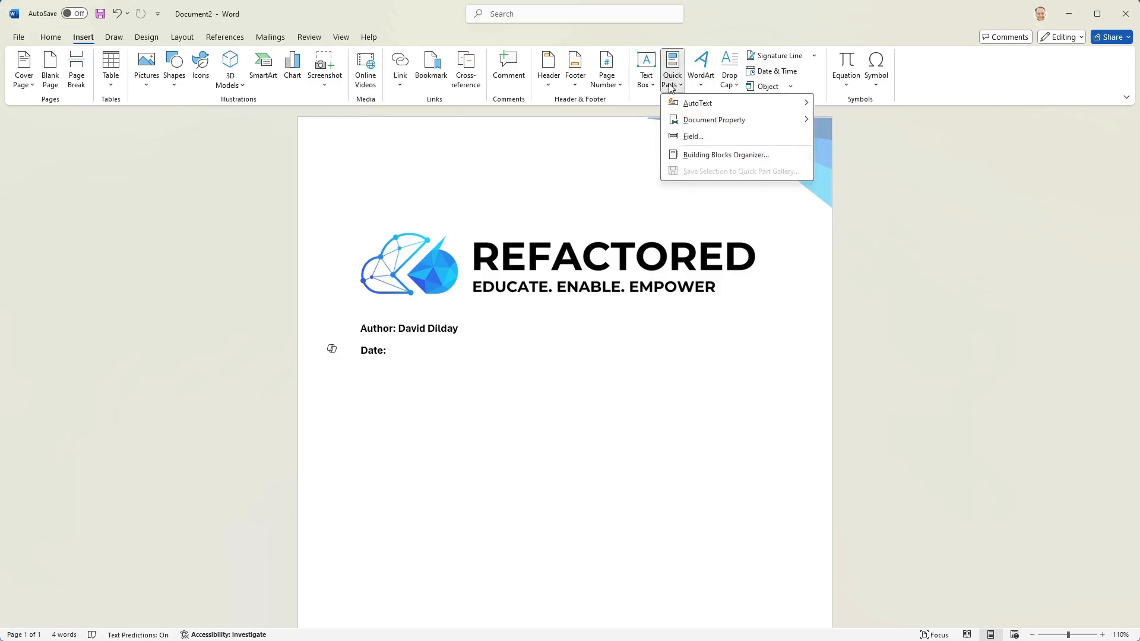
{"action": "left_click", "coordinate": [693, 136]}
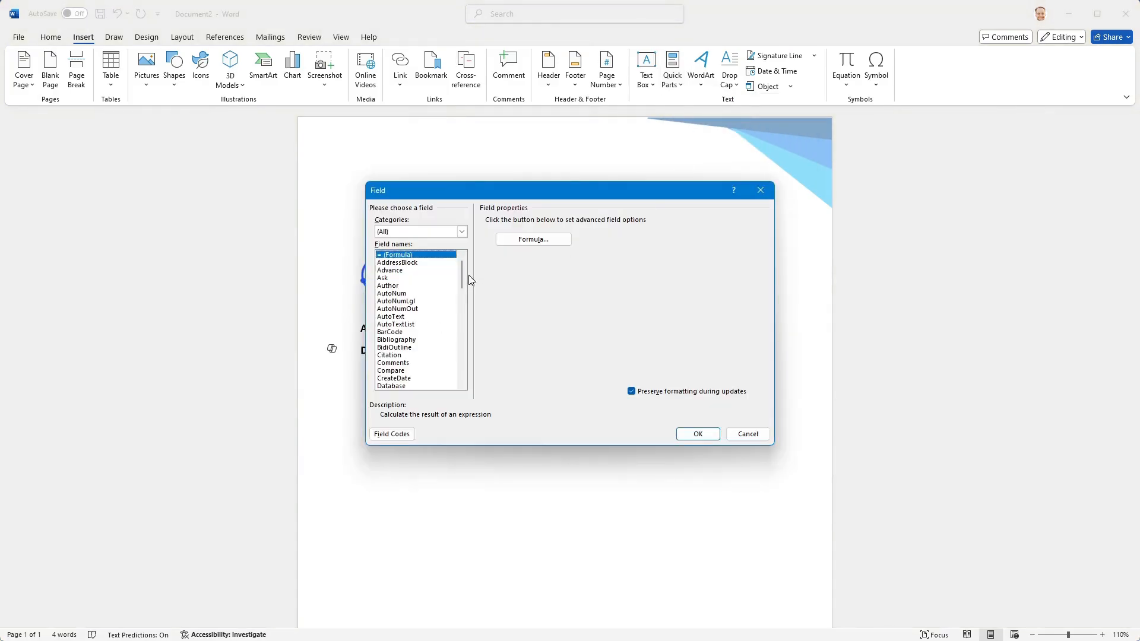
{"action": "left_click_drag", "start_coordinate": [462, 269], "coordinate": [461, 294]}
{"action": "left_click", "coordinate": [396, 278]}
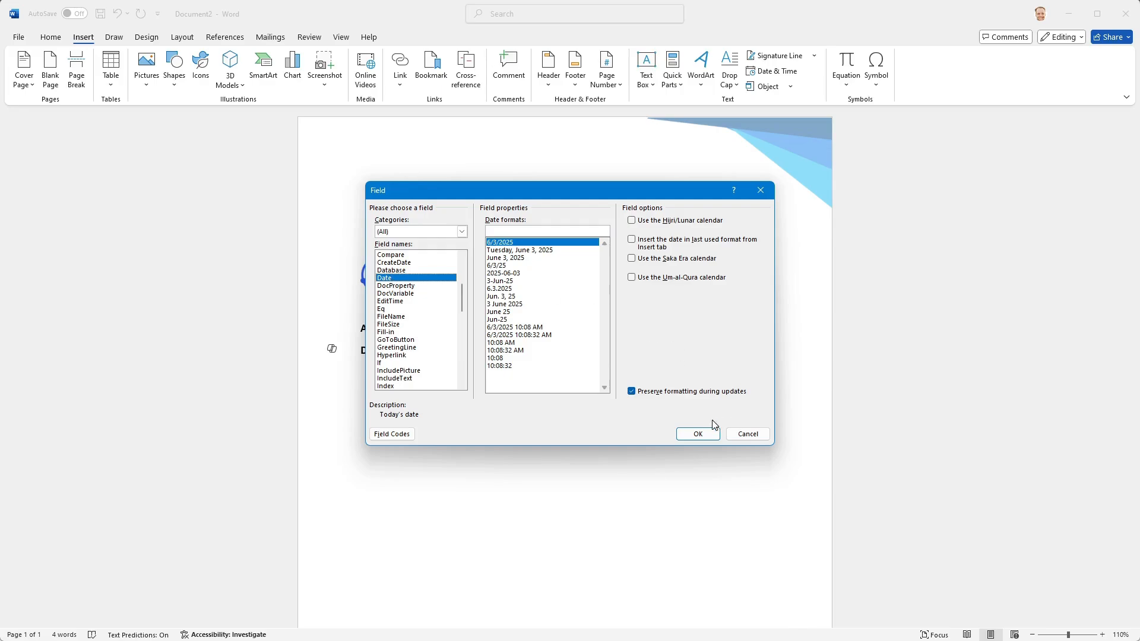
{"action": "left_click", "coordinate": [699, 434]}
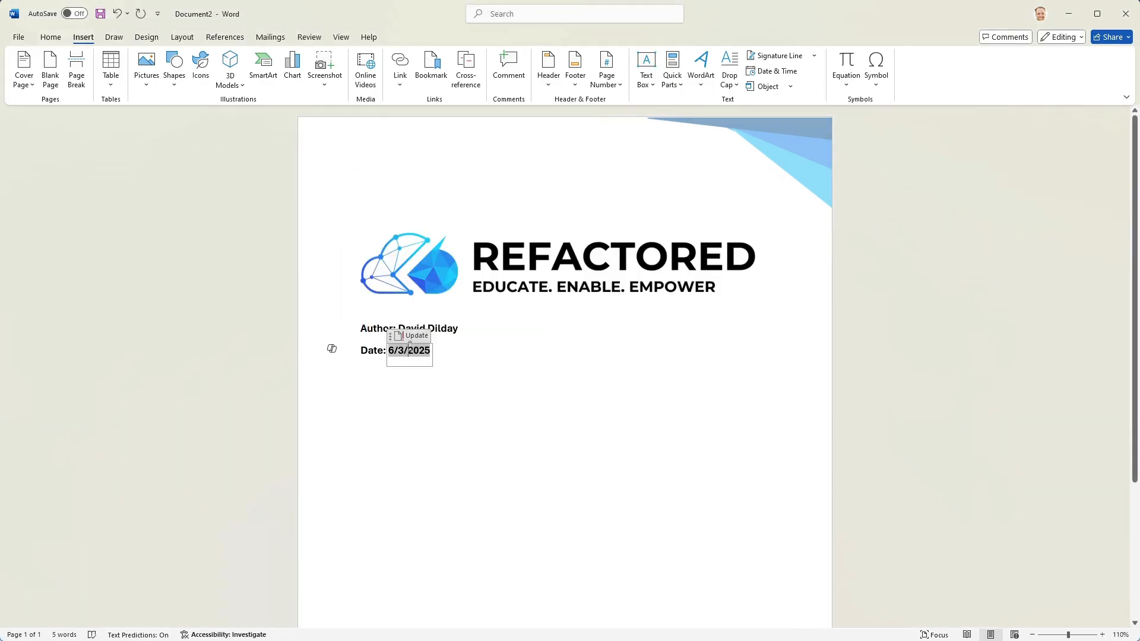
{"action": "left_click", "coordinate": [408, 350]}
{"action": "left_click", "coordinate": [432, 351]}
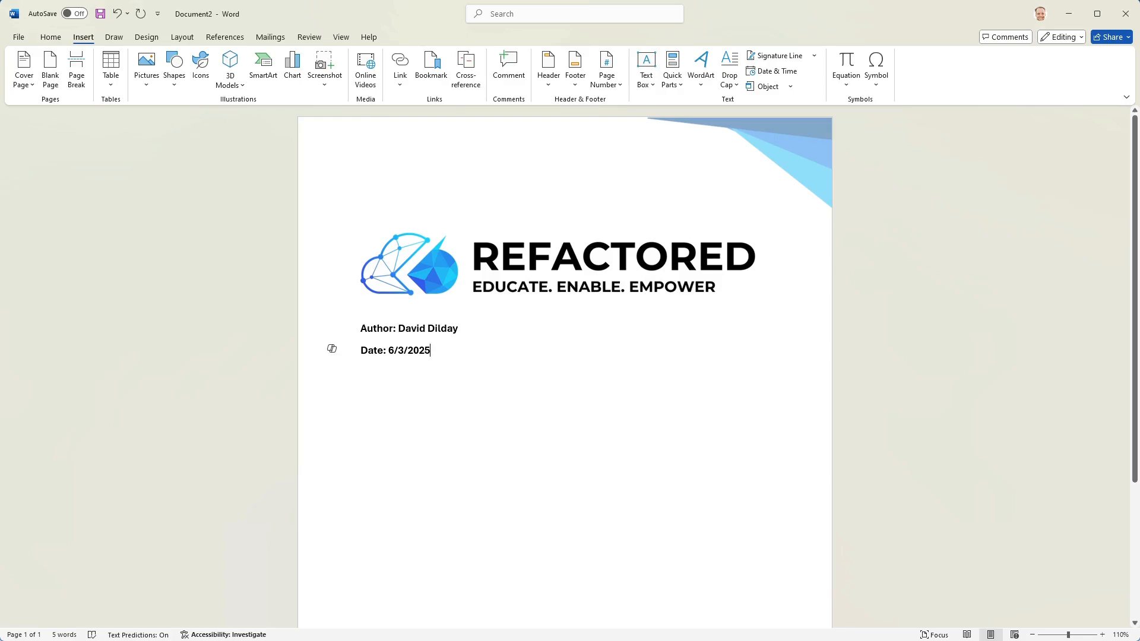
- Increase the font size of the author and date lines to 18 points
{"action": "left_click_drag", "start_coordinate": [435, 351], "coordinate": [358, 330]}
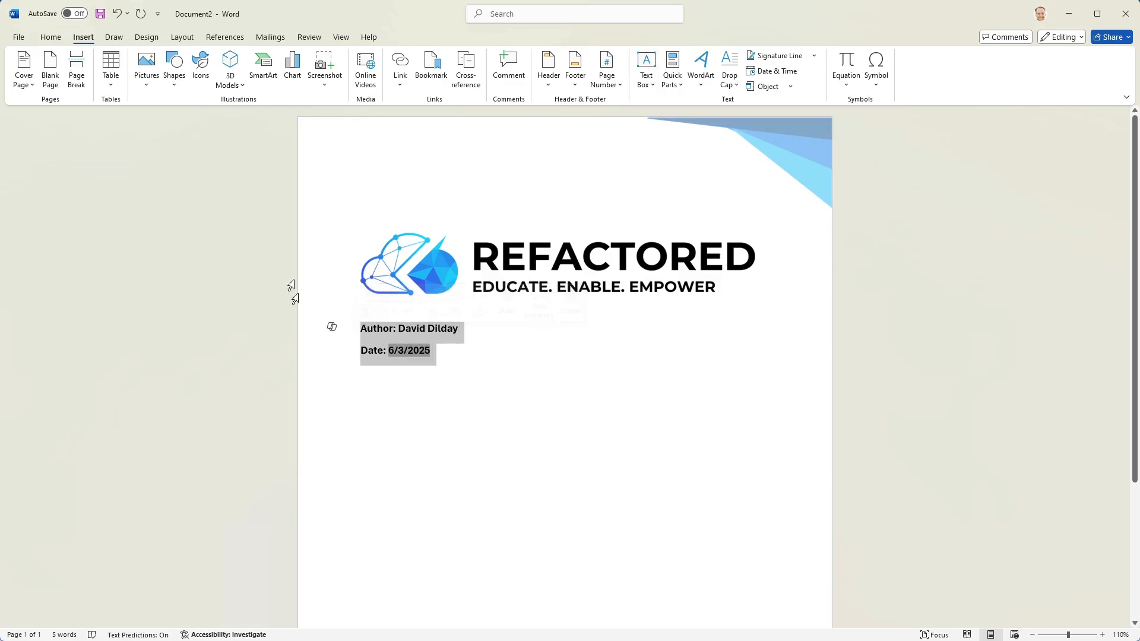
{"action": "left_click", "coordinate": [50, 37]}
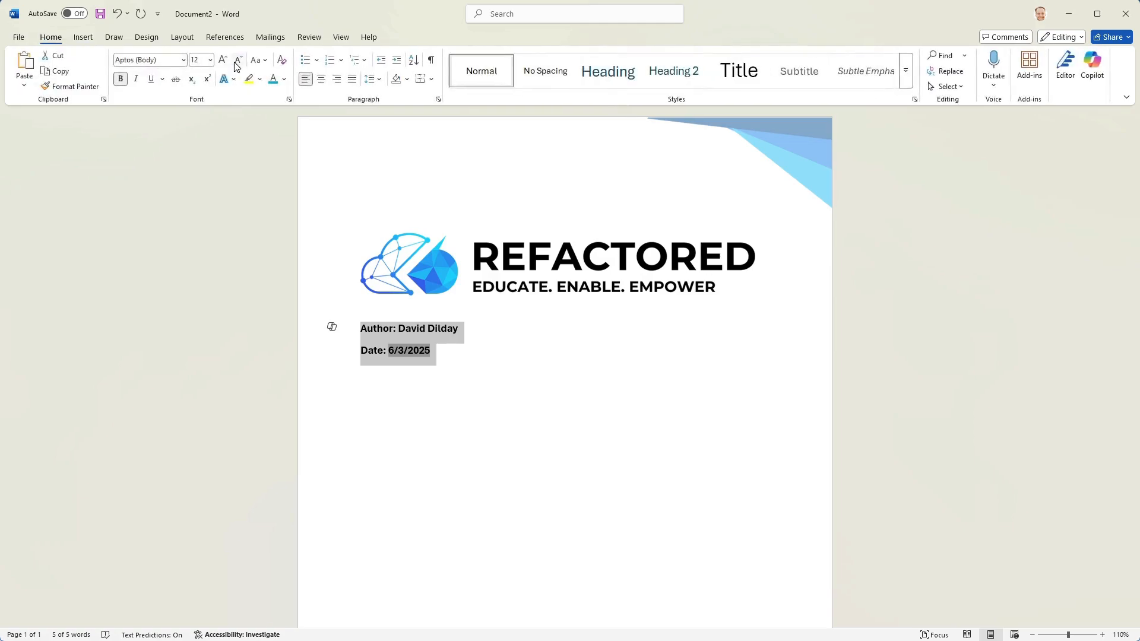
{"action": "left_click", "coordinate": [223, 60]}
{"action": "left_click", "coordinate": [223, 60]}
{"action": "left_click", "coordinate": [223, 60]}
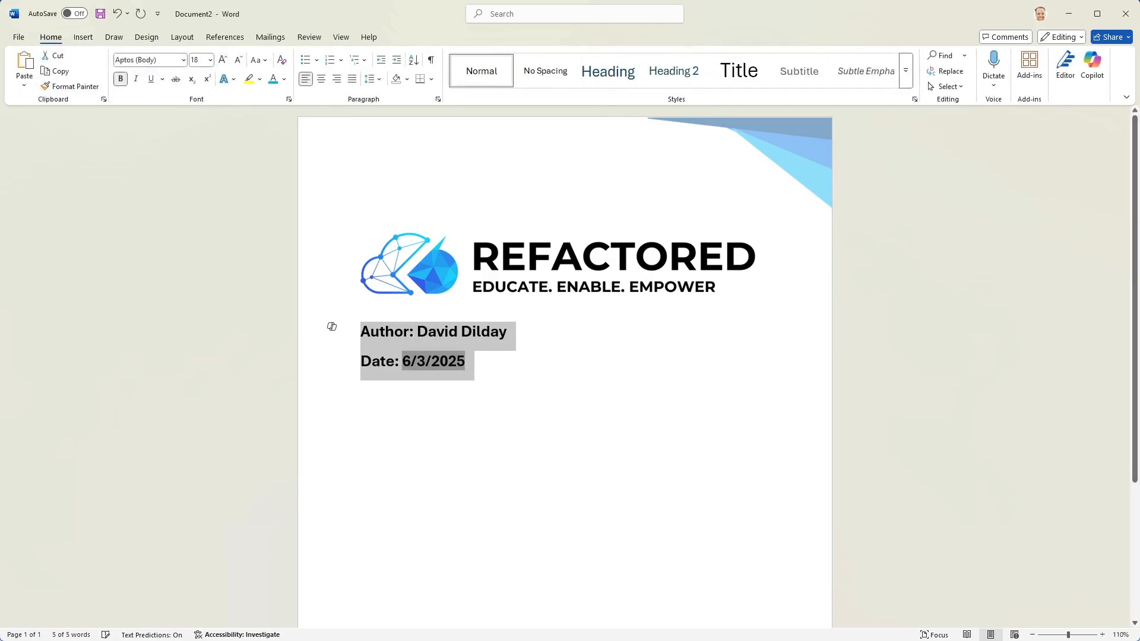
{"action": "key", "text": "Right"}
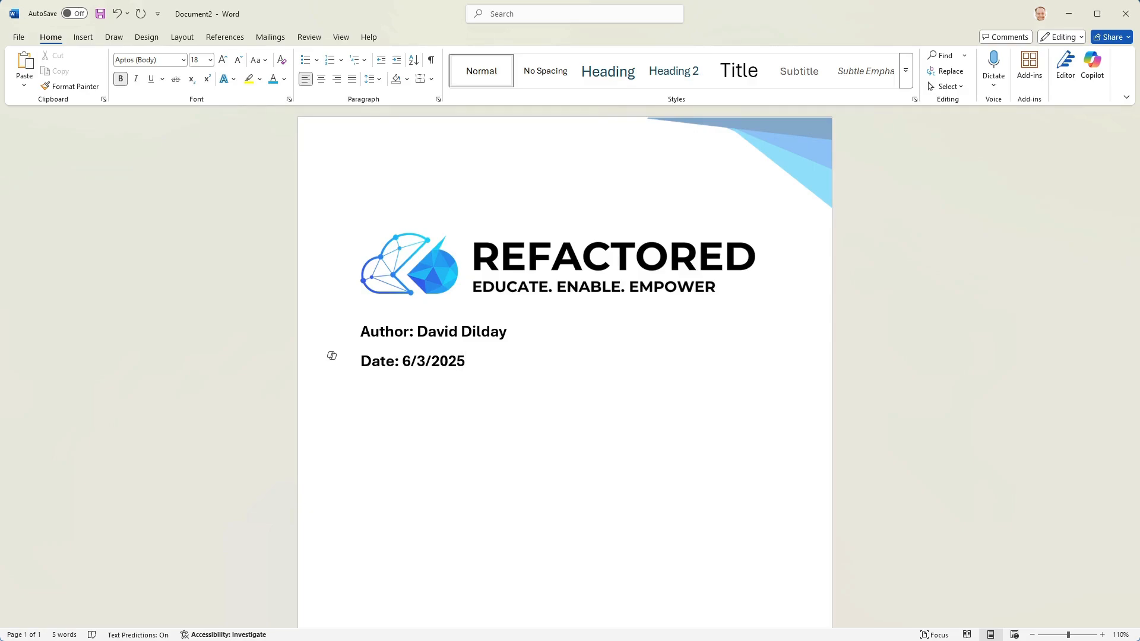
- Add a new line below the date and insert a page break to start a second page
{"action": "scroll", "coordinate": [567, 353], "scroll_direction": "down", "scroll_amount": 3}
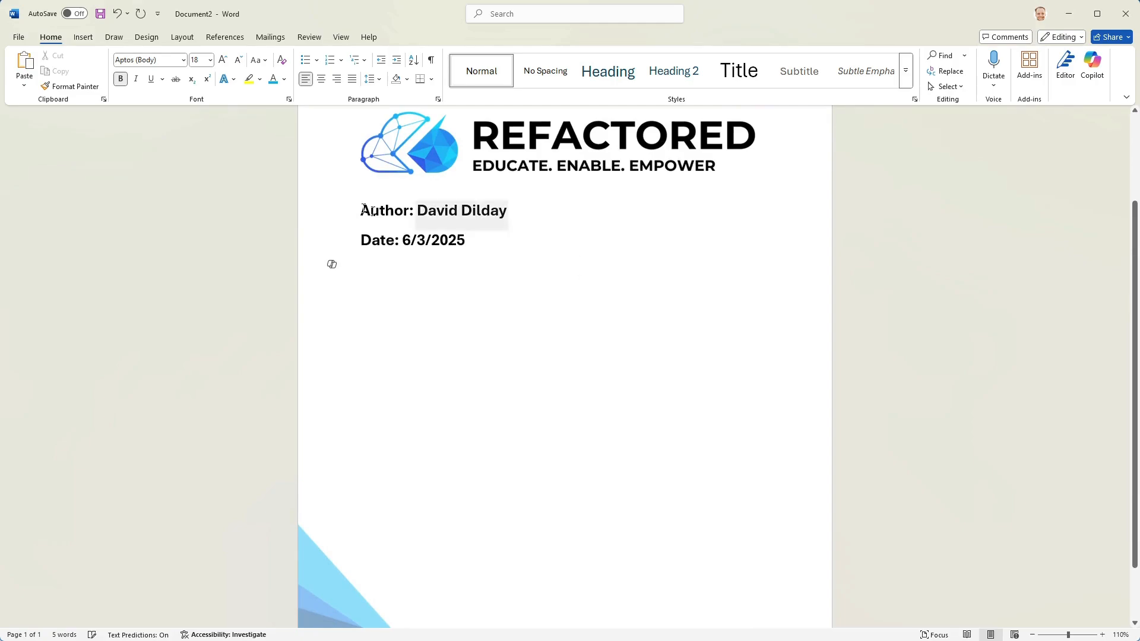
{"action": "key", "text": "Return"}
{"action": "left_click", "coordinate": [83, 37]}
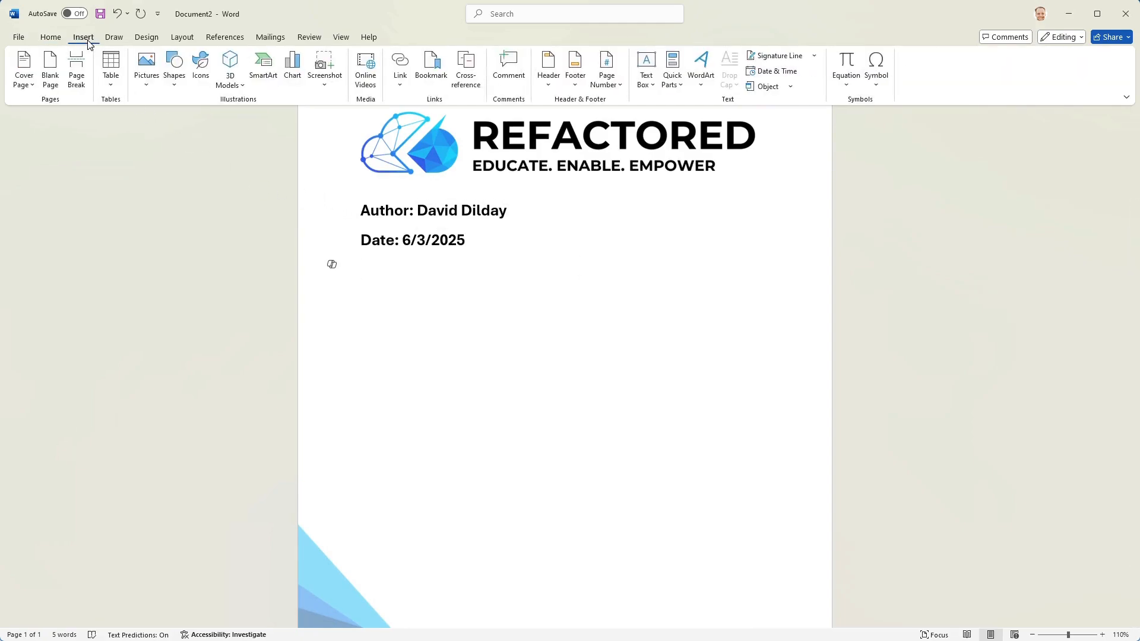
{"action": "left_click", "coordinate": [76, 74]}
{"action": "scroll", "coordinate": [453, 232], "scroll_direction": "down", "scroll_amount": 7}
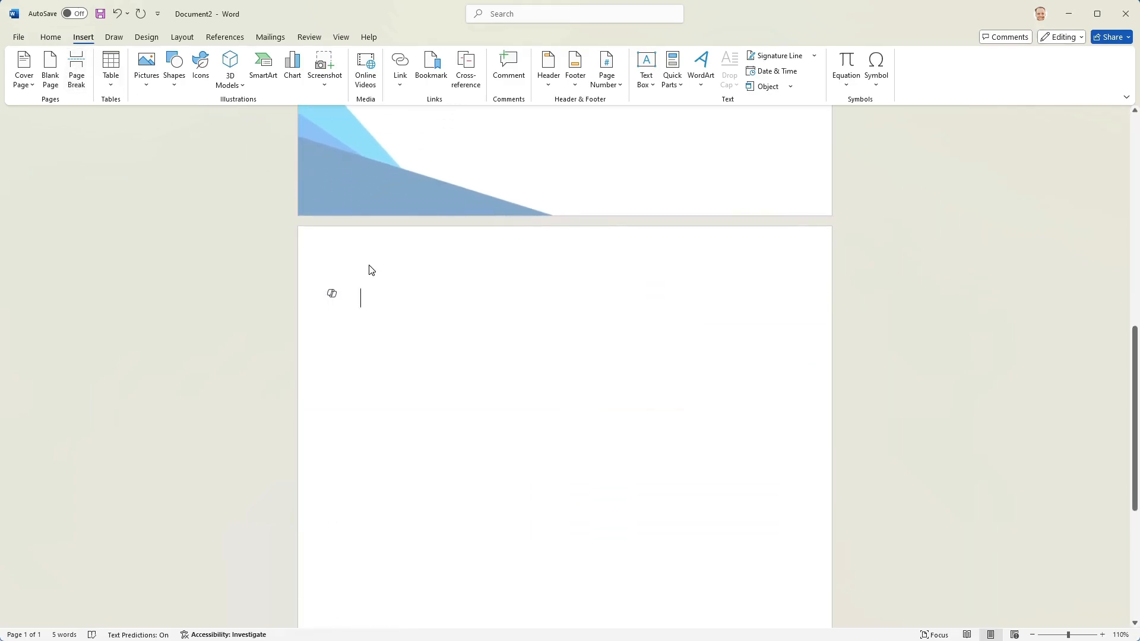
{"action": "scroll", "coordinate": [372, 271], "scroll_direction": "down", "scroll_amount": 2}
{"action": "scroll", "coordinate": [399, 232], "scroll_direction": "up", "scroll_amount": 1}
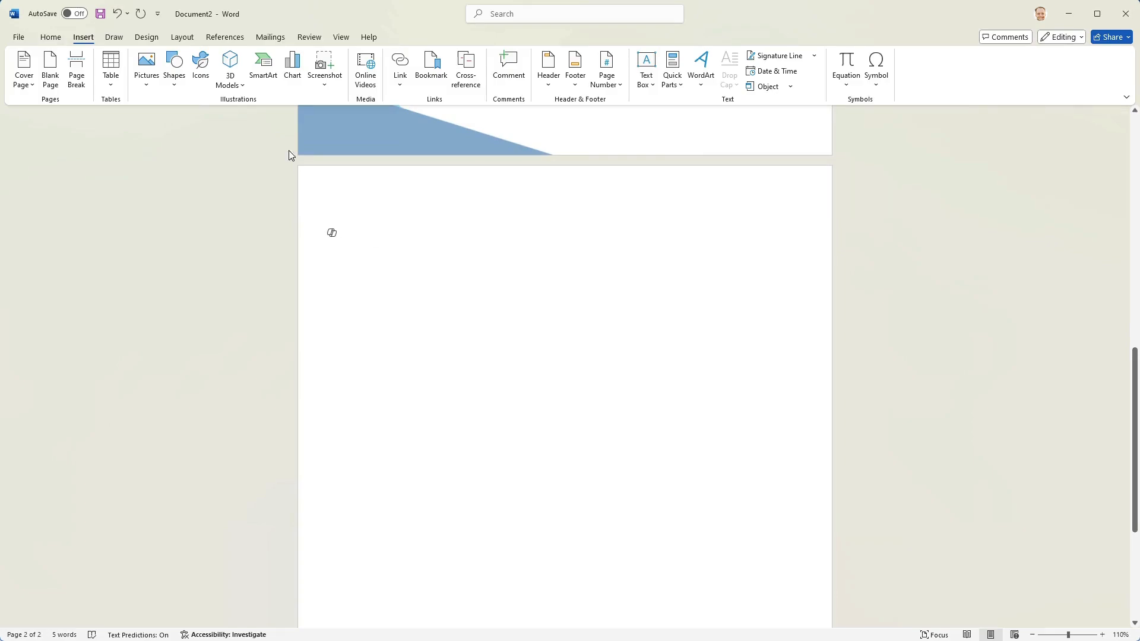
- Insert the built-in Automatic Table 1 table of contents at the start of the second page
{"action": "left_click", "coordinate": [224, 37]}
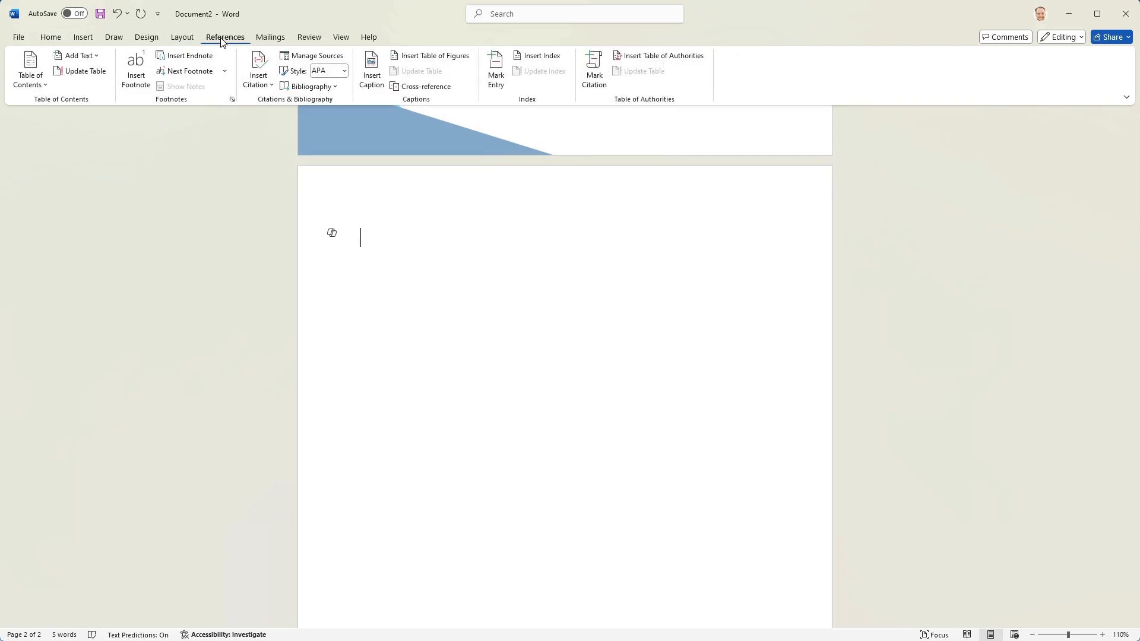
{"action": "left_click", "coordinate": [28, 85]}
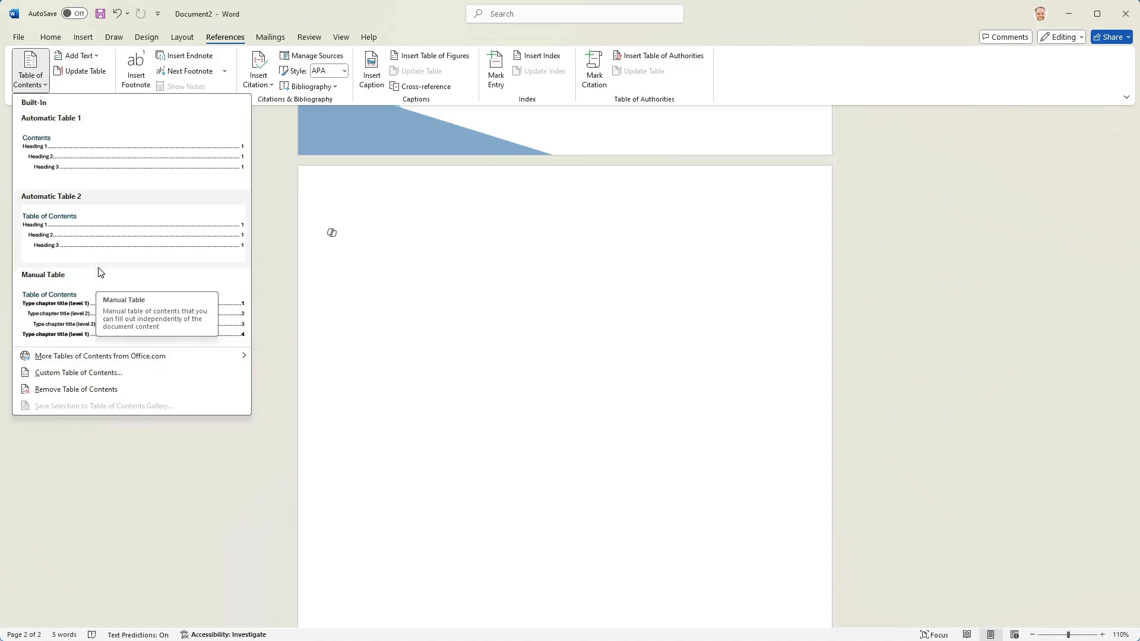
{"action": "left_click", "coordinate": [98, 156]}
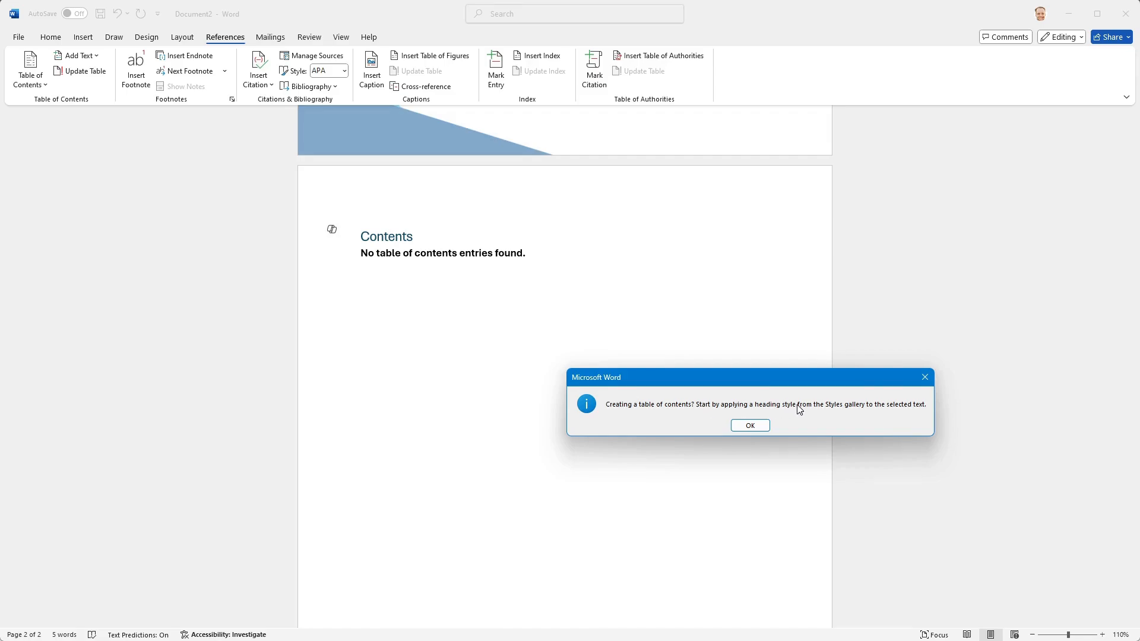
{"action": "left_click", "coordinate": [750, 426]}
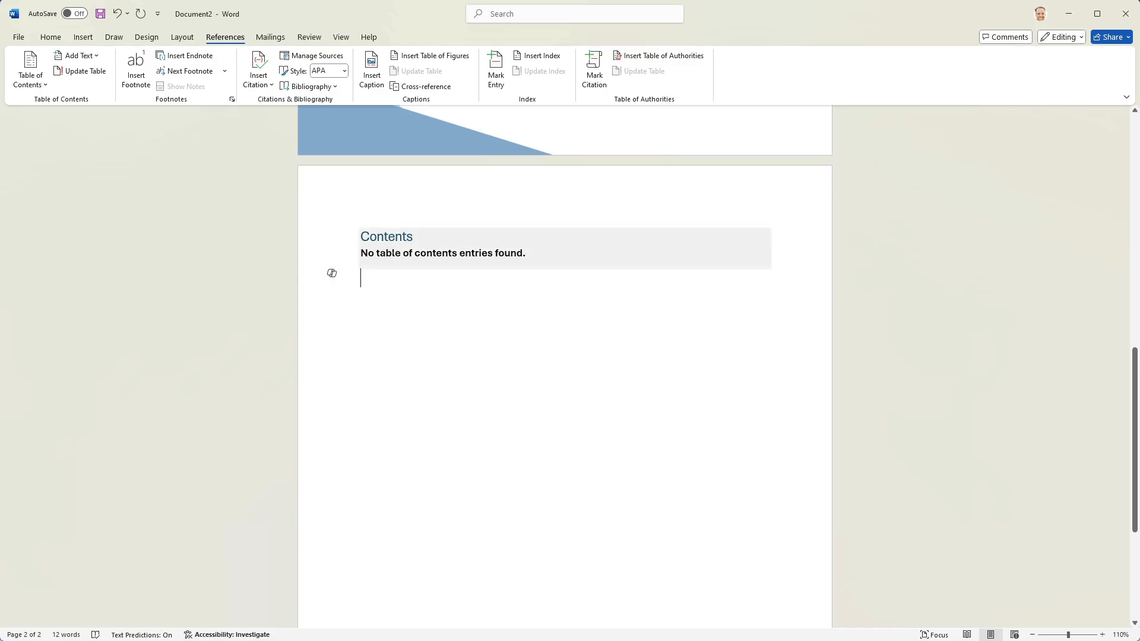
- Insert a page break below the table of contents to start a third page
{"action": "left_click", "coordinate": [83, 37]}
{"action": "left_click", "coordinate": [75, 76]}
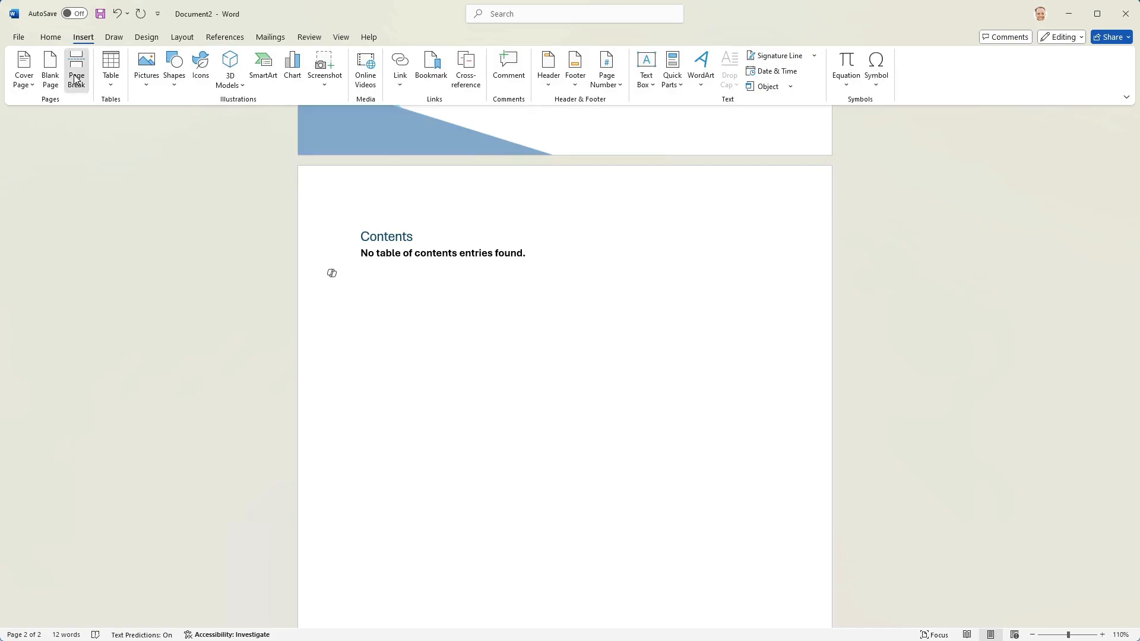
{"action": "scroll", "coordinate": [441, 308], "scroll_direction": "up", "scroll_amount": 2}
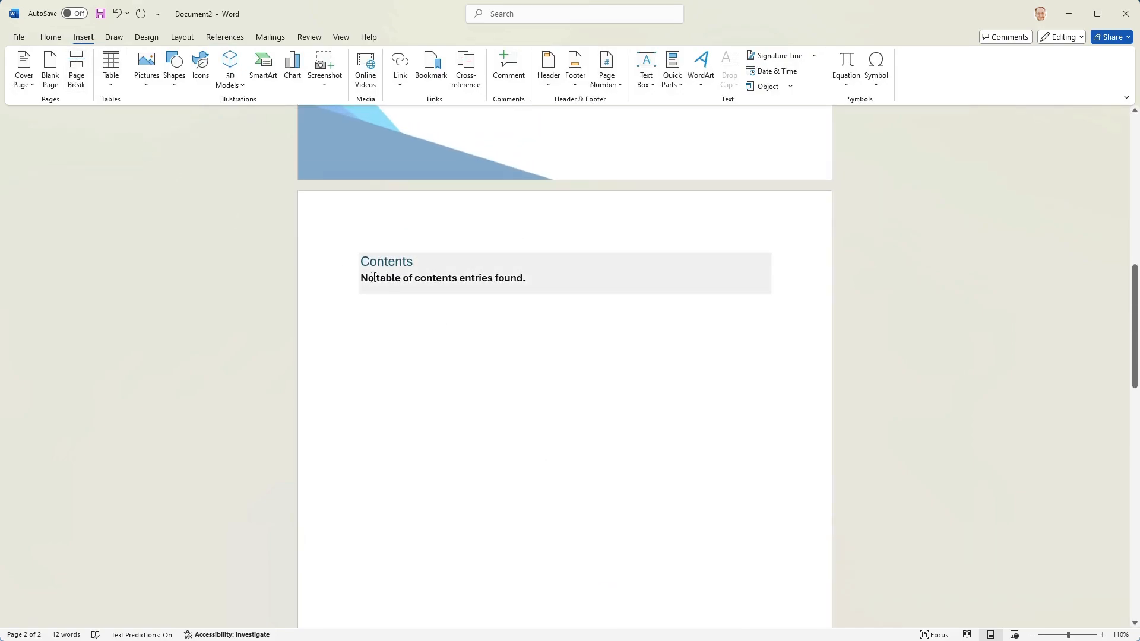
{"action": "scroll", "coordinate": [423, 334], "scroll_direction": "down", "scroll_amount": 6}
{"action": "scroll", "coordinate": [331, 354], "scroll_direction": "down", "scroll_amount": 5}
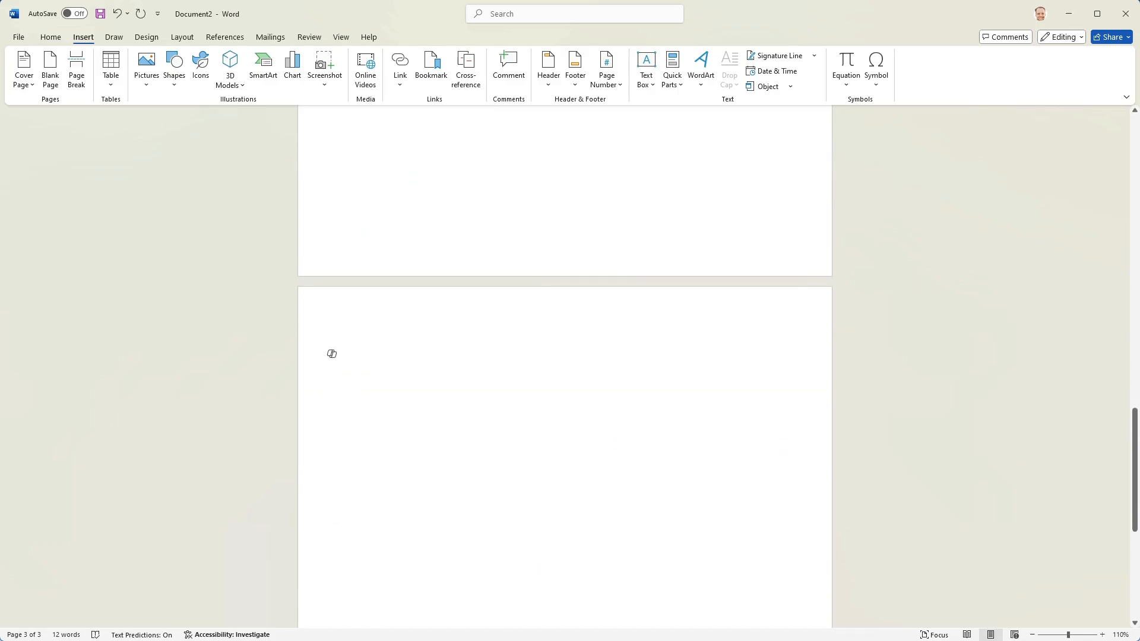
- Enter "Section 1: Title Here" on the third page and apply the Heading 1 style to it
{"action": "type", "text": "Section 1"}
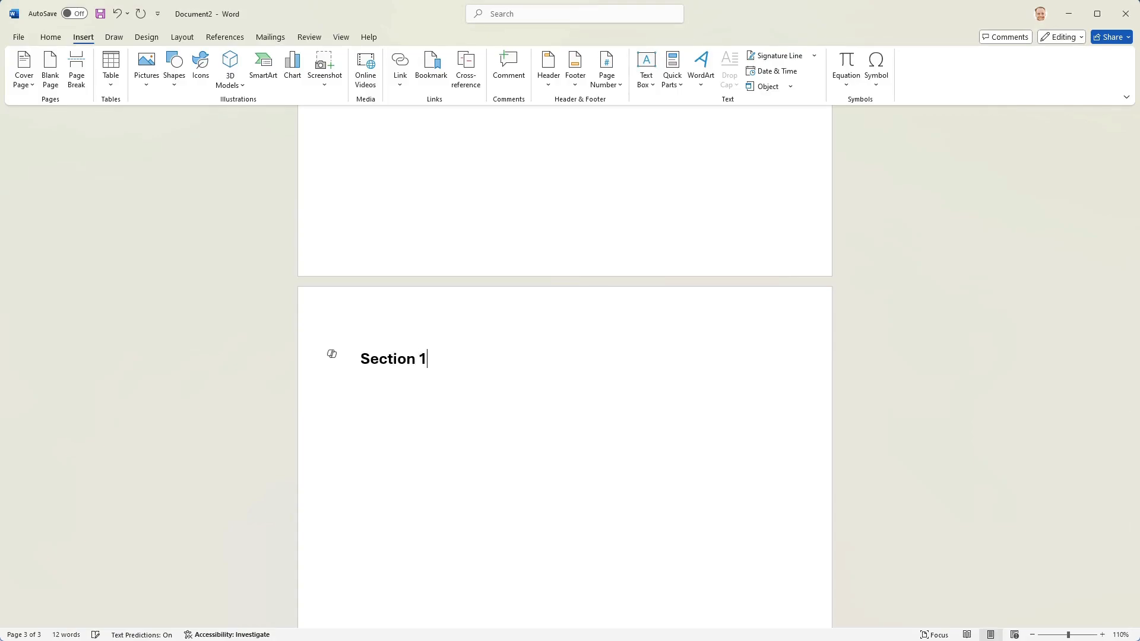
{"action": "type", "text": ": Title Here"}
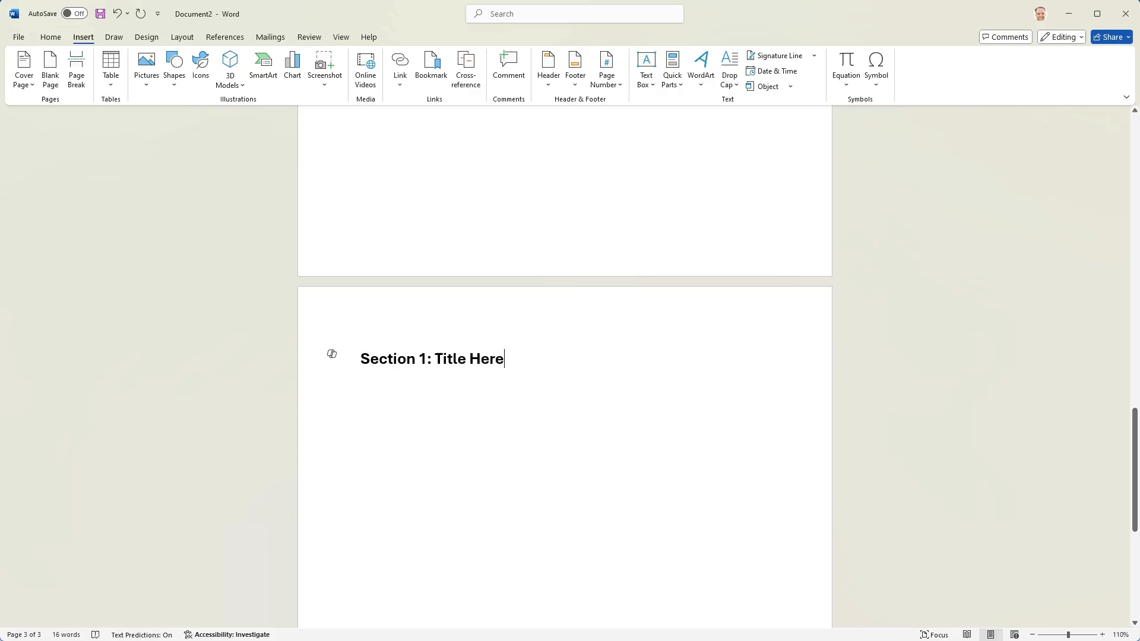
{"action": "triple_click", "coordinate": [421, 359]}
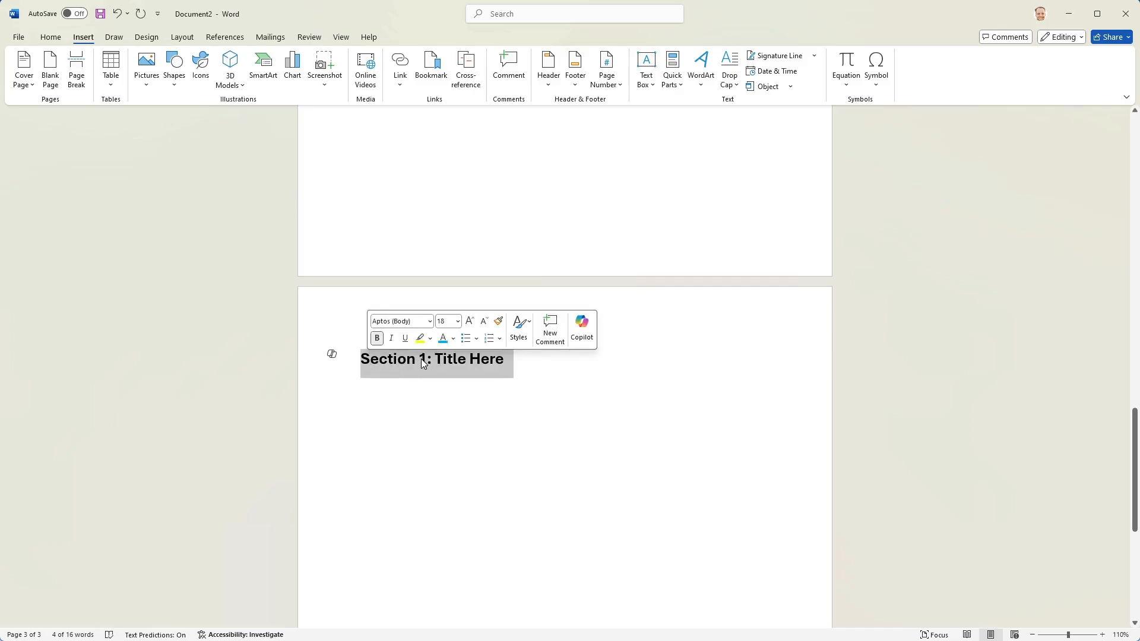
{"action": "left_click", "coordinate": [524, 334]}
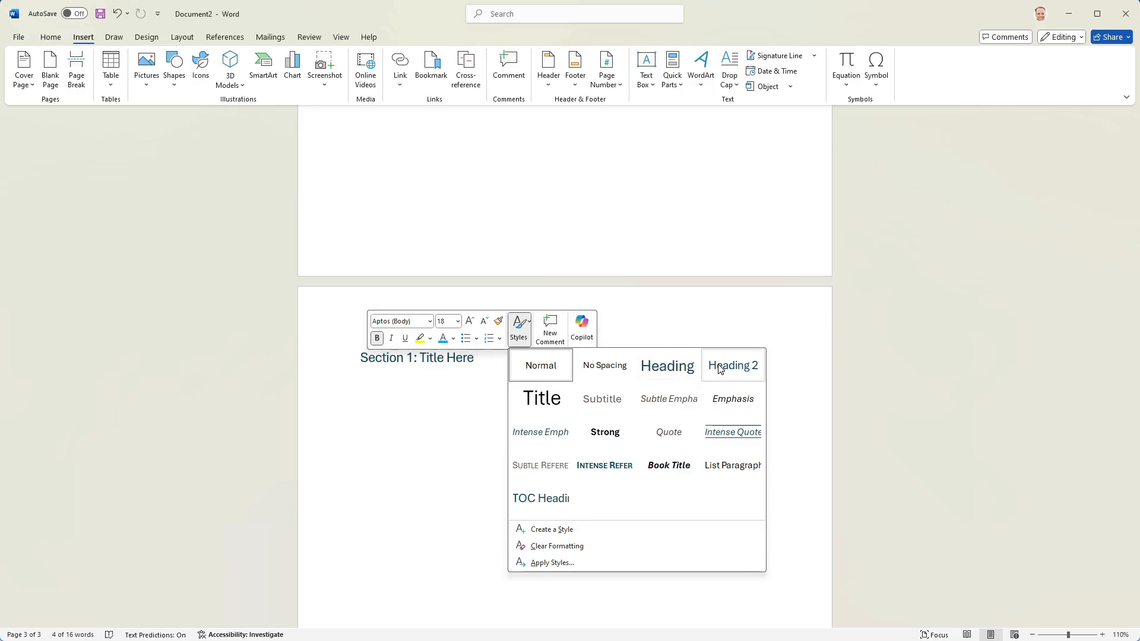
{"action": "left_click", "coordinate": [679, 370]}
{"action": "key", "text": "End"}
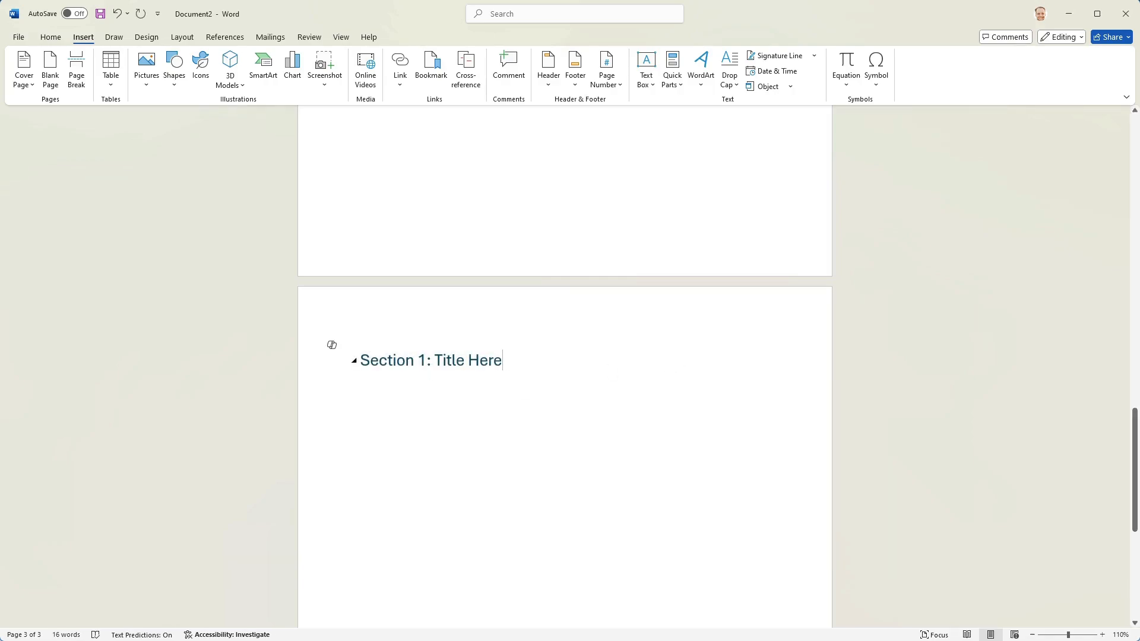
- Update the table of contents on the second page so it includes the Section 1 heading
{"action": "scroll", "coordinate": [463, 363], "scroll_direction": "up", "scroll_amount": 10}
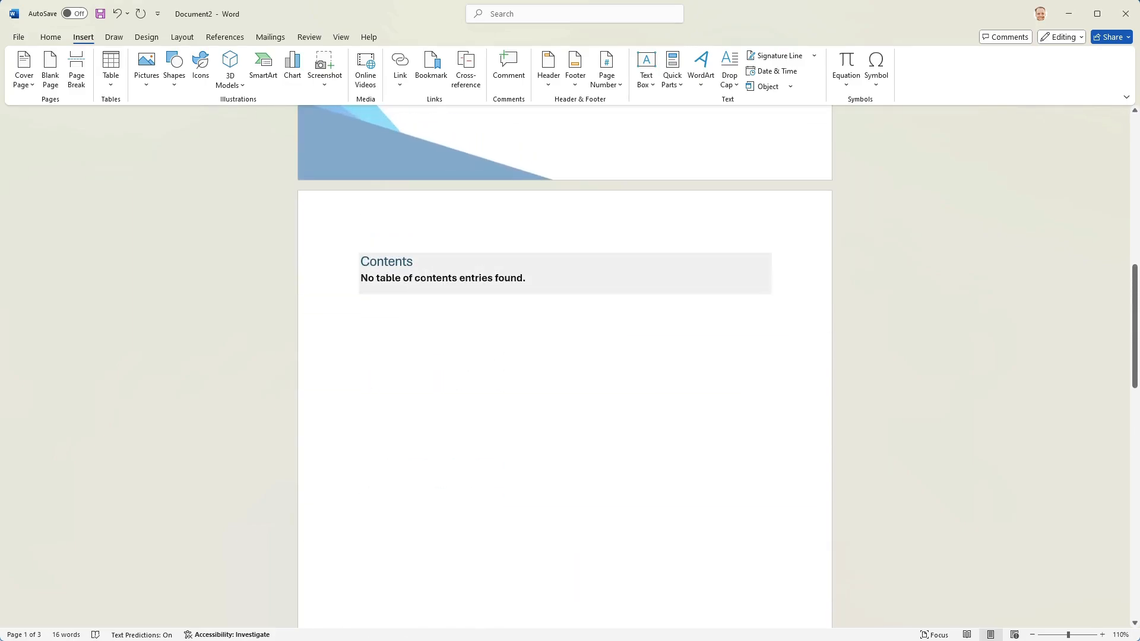
{"action": "left_click", "coordinate": [427, 278]}
{"action": "left_click", "coordinate": [419, 244]}
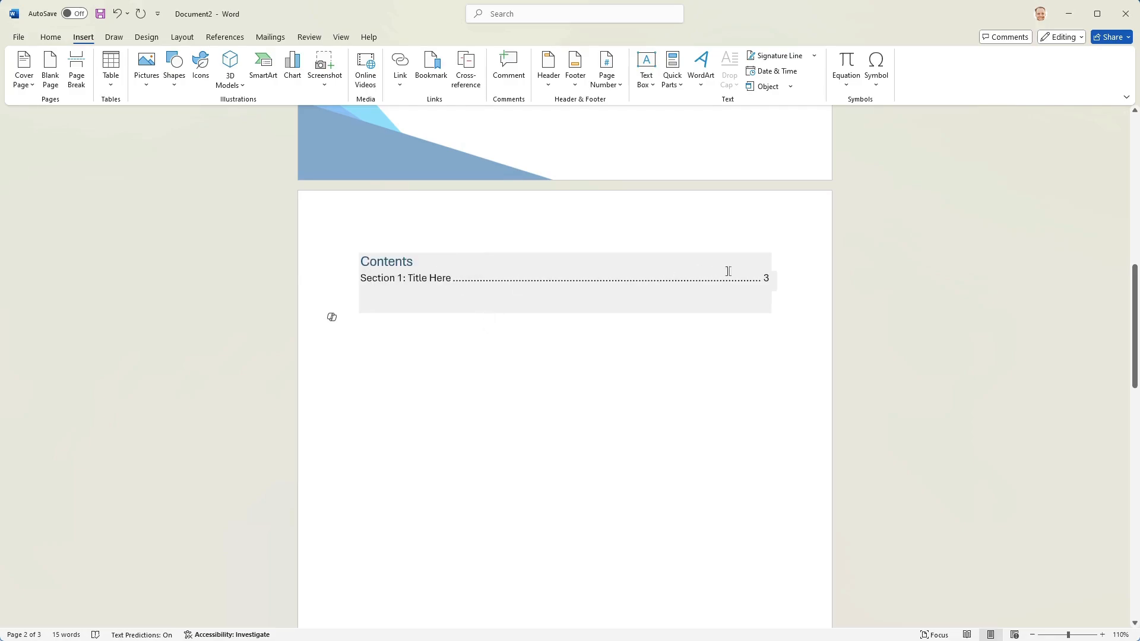
{"action": "scroll", "coordinate": [475, 357], "scroll_direction": "down", "scroll_amount": 8}
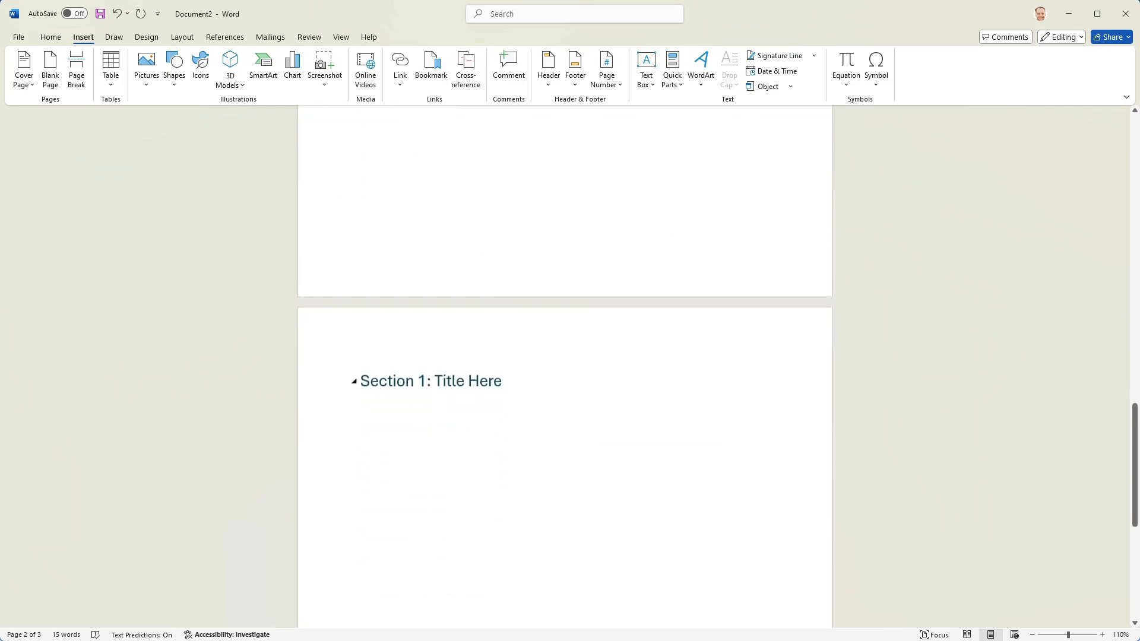
- Add "Sub-heading Here" on a new line below the Section 1 heading and apply the Heading 2 style to it
{"action": "left_click", "coordinate": [447, 300]}
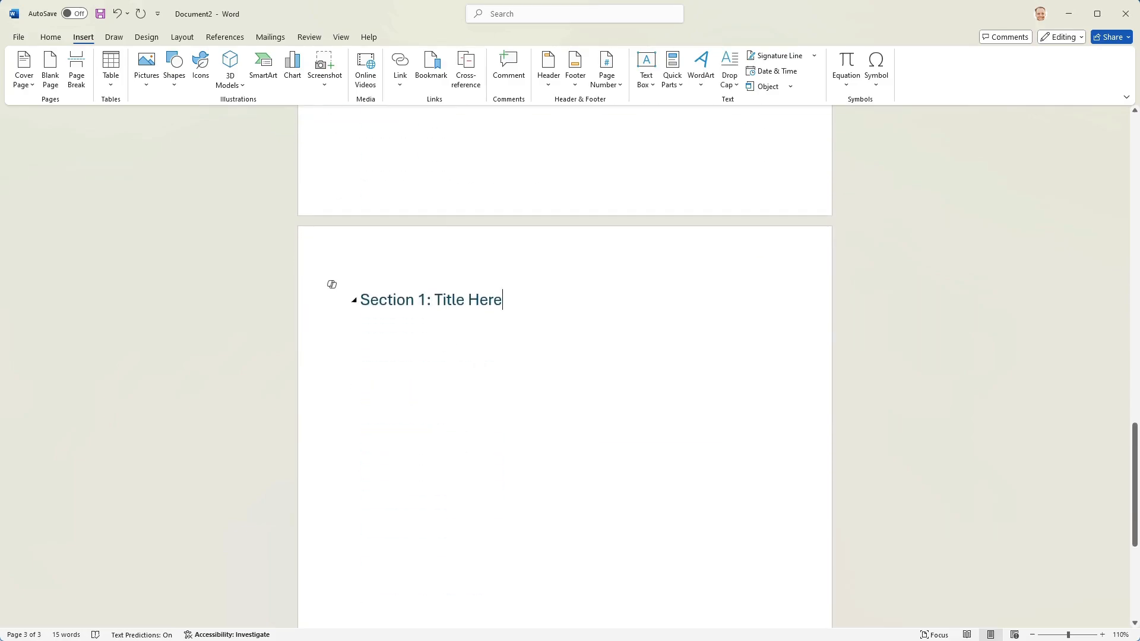
{"action": "key", "text": "Return"}
{"action": "type", "text": "Sub-heading "}
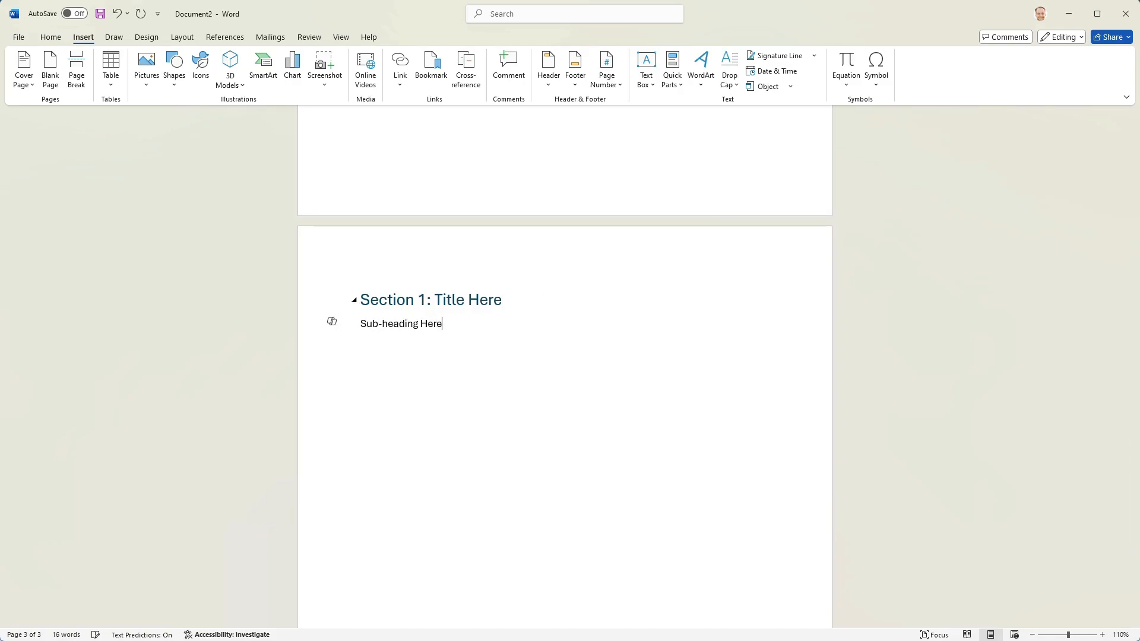
{"action": "type", "text": "Here"}
{"action": "key", "text": "shift+Home"}
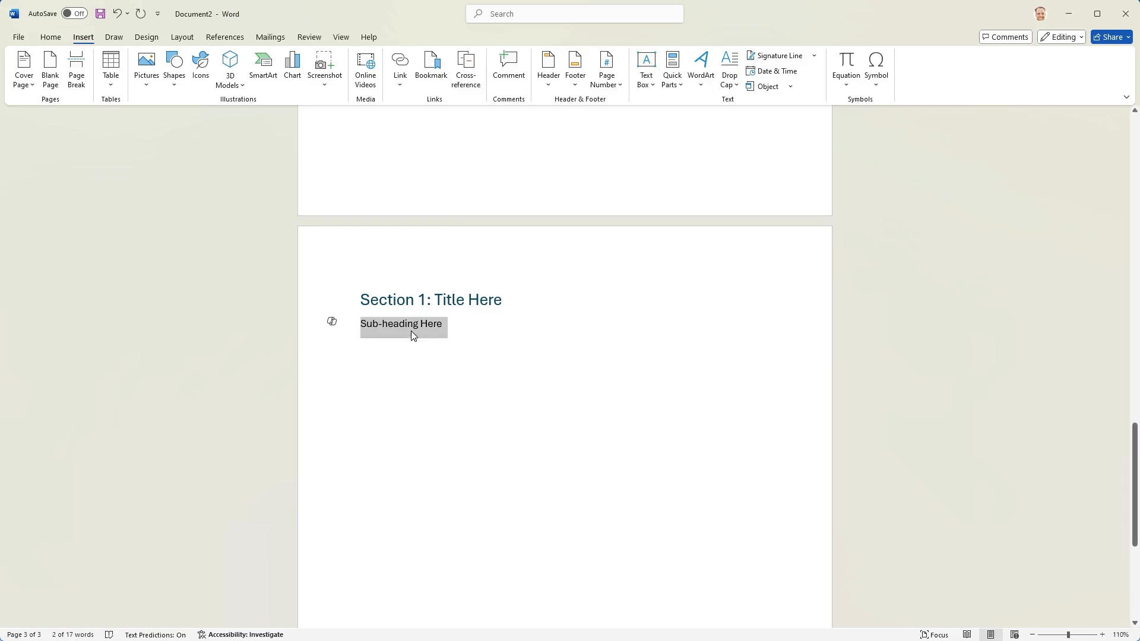
{"action": "right_click", "coordinate": [411, 331]}
{"action": "left_click", "coordinate": [564, 300]}
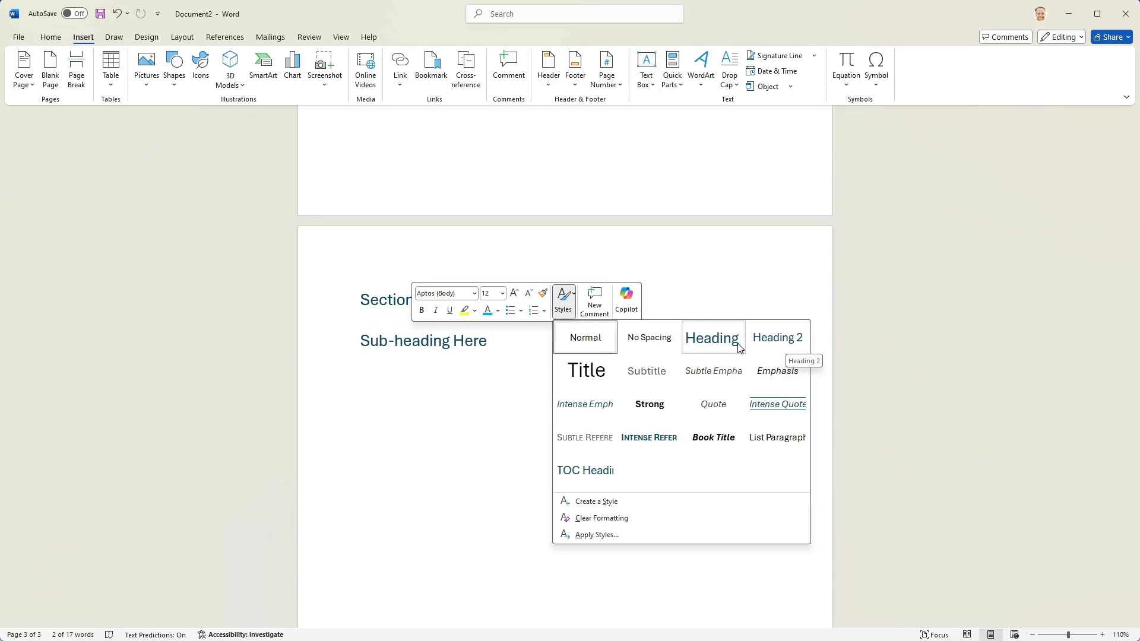
{"action": "left_click", "coordinate": [783, 344]}
{"action": "left_click", "coordinate": [463, 329]}
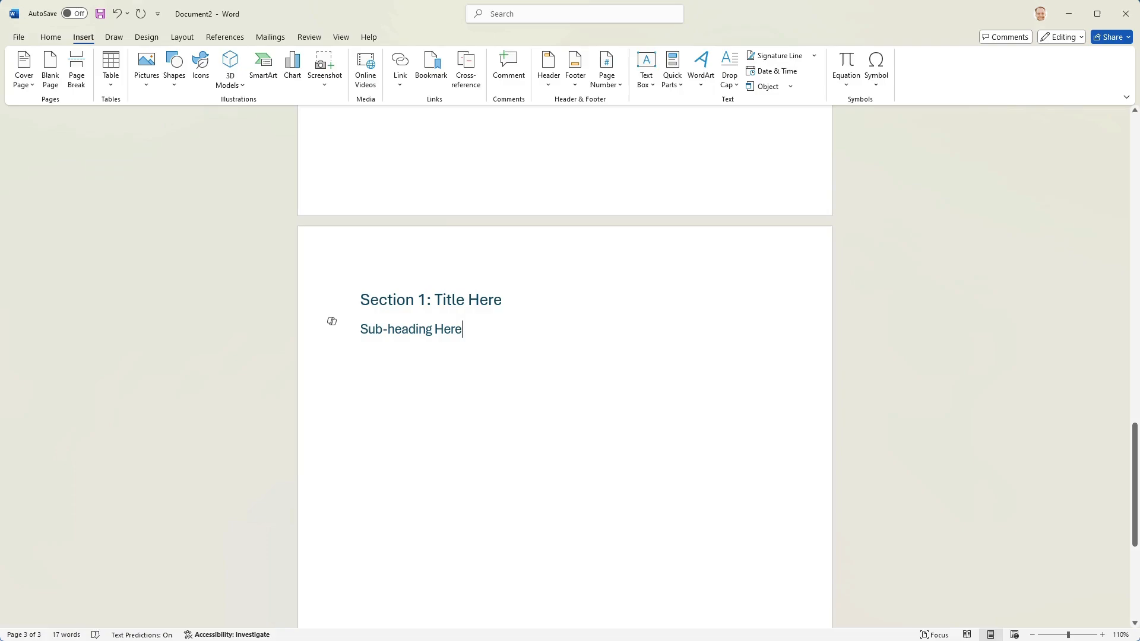
- Update the entire table of contents on the second page to include the new sub-heading
{"action": "scroll", "coordinate": [423, 278], "scroll_direction": "up", "scroll_amount": 10}
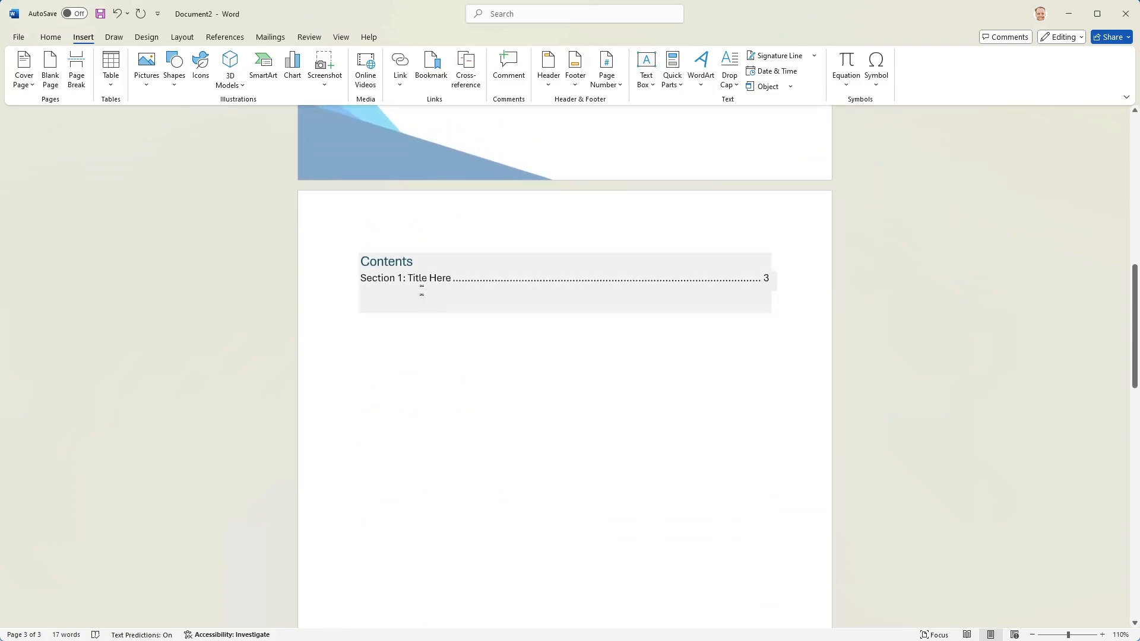
{"action": "left_click", "coordinate": [422, 244]}
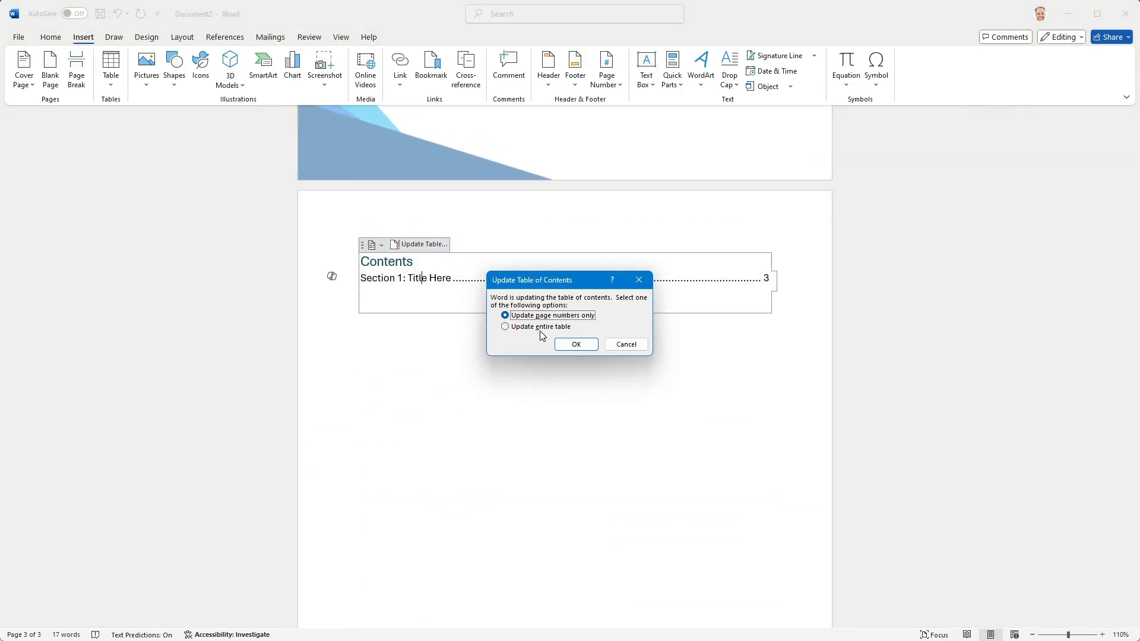
{"action": "left_click", "coordinate": [518, 326]}
{"action": "left_click", "coordinate": [576, 344]}
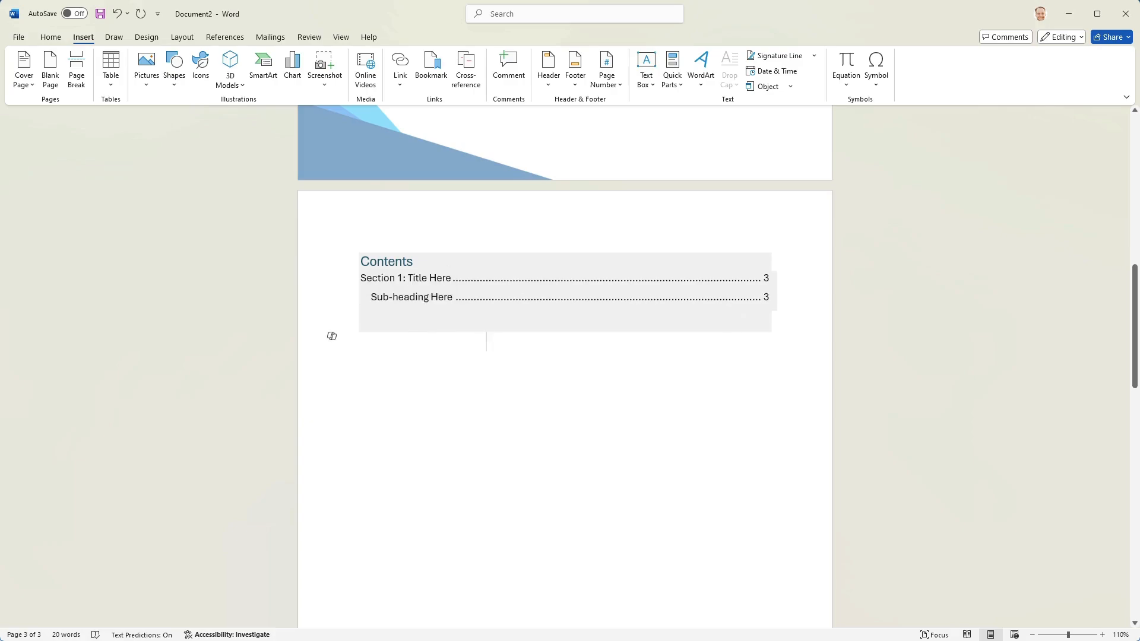
- Copy the Section 1 heading with its sub-heading and paste the pair twice below, separated by blank lines
{"action": "scroll", "coordinate": [332, 336], "scroll_direction": "down", "scroll_amount": 10}
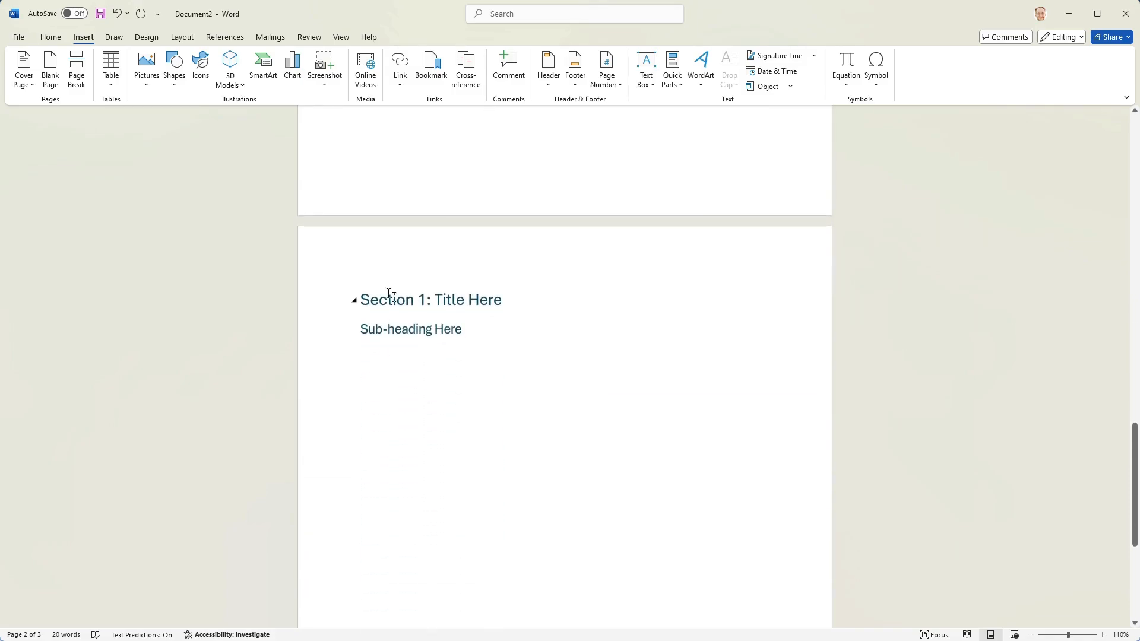
{"action": "scroll", "coordinate": [392, 297], "scroll_direction": "down", "scroll_amount": 1}
{"action": "left_click_drag", "start_coordinate": [468, 269], "coordinate": [357, 247]}
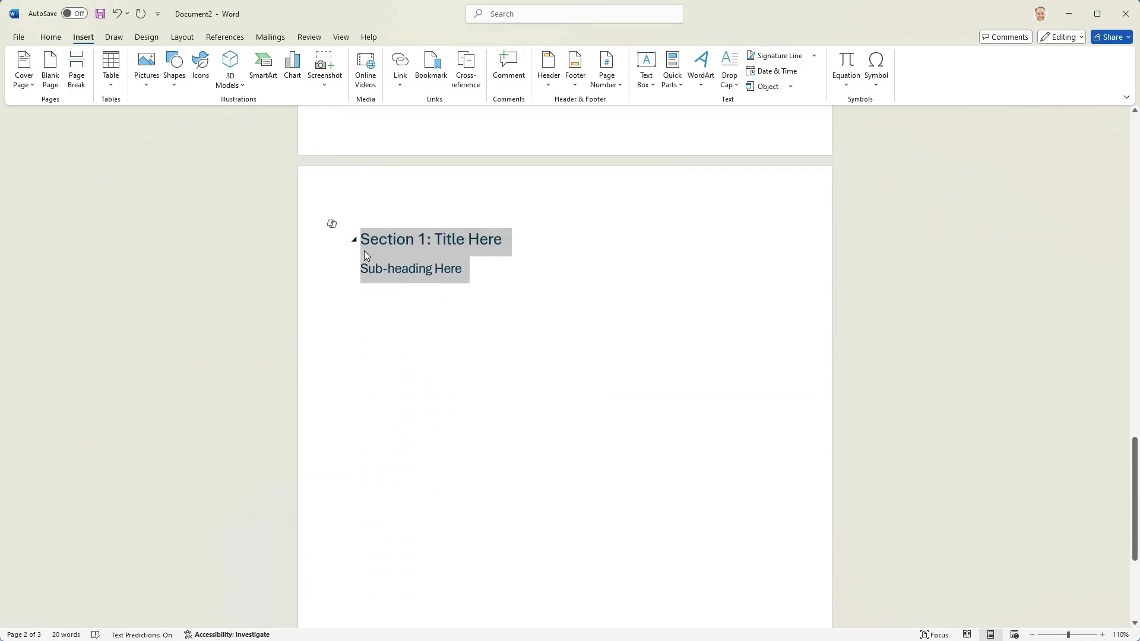
{"action": "left_click", "coordinate": [408, 266]}
{"action": "key", "text": "End"}
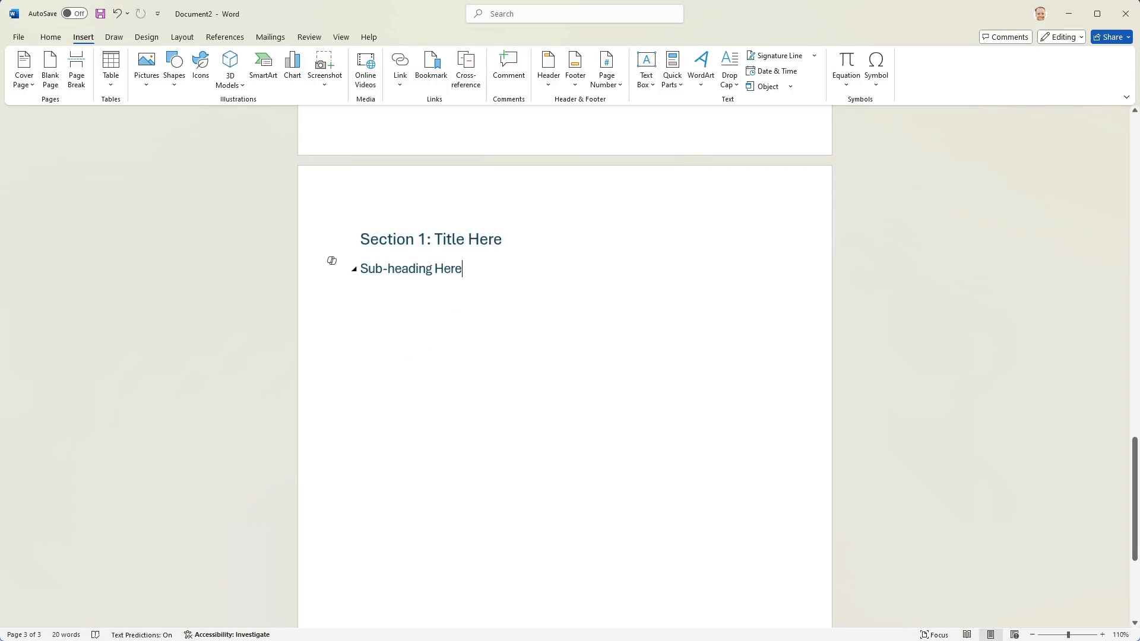
{"action": "key", "text": "Return"}
{"action": "key", "text": "Return"}
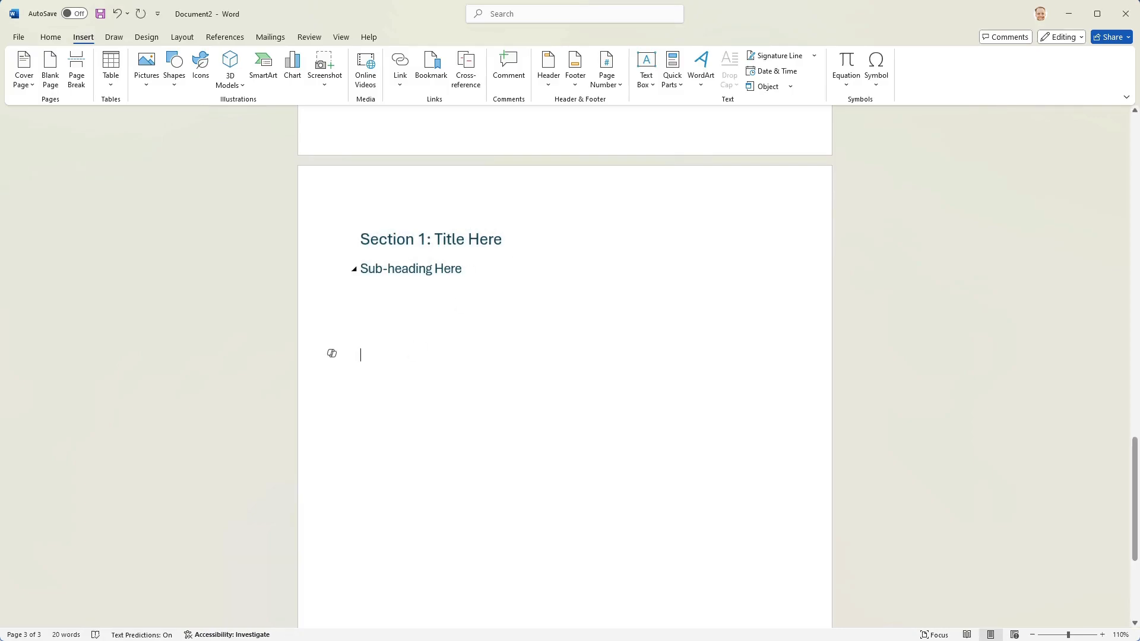
{"action": "key", "text": "ctrl+v"}
{"action": "key", "text": "Return"}
{"action": "key", "text": "Return"}
{"action": "key", "text": "ctrl+v"}
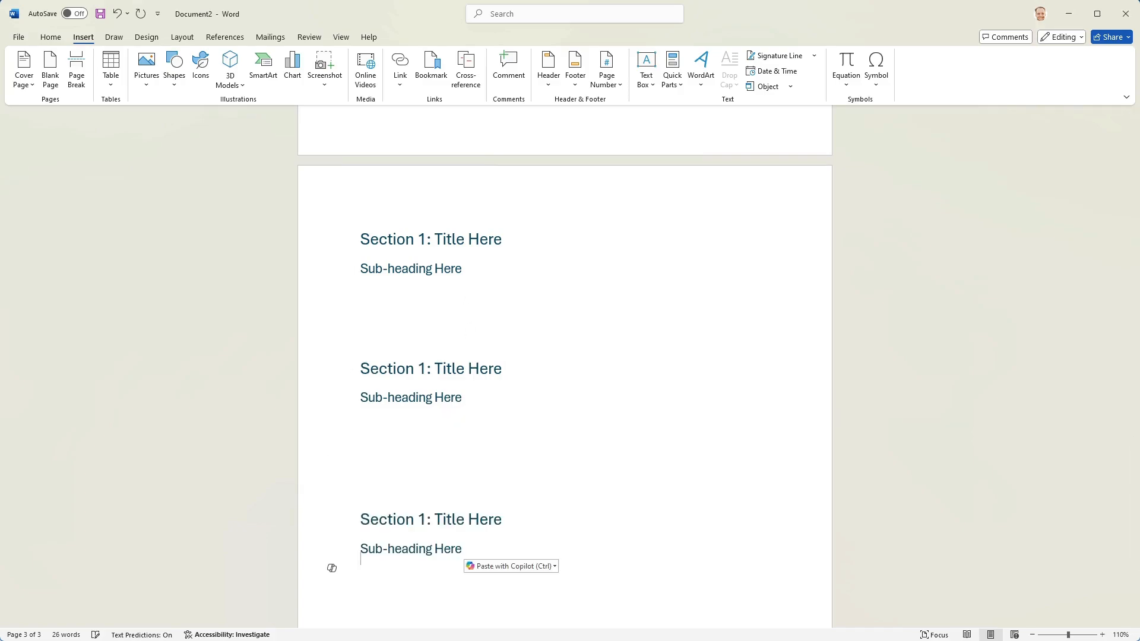
- Renumber the two pasted section headings as Section 2 and Section 3
{"action": "left_click", "coordinate": [427, 369]}
{"action": "key", "text": "BackSpace"}
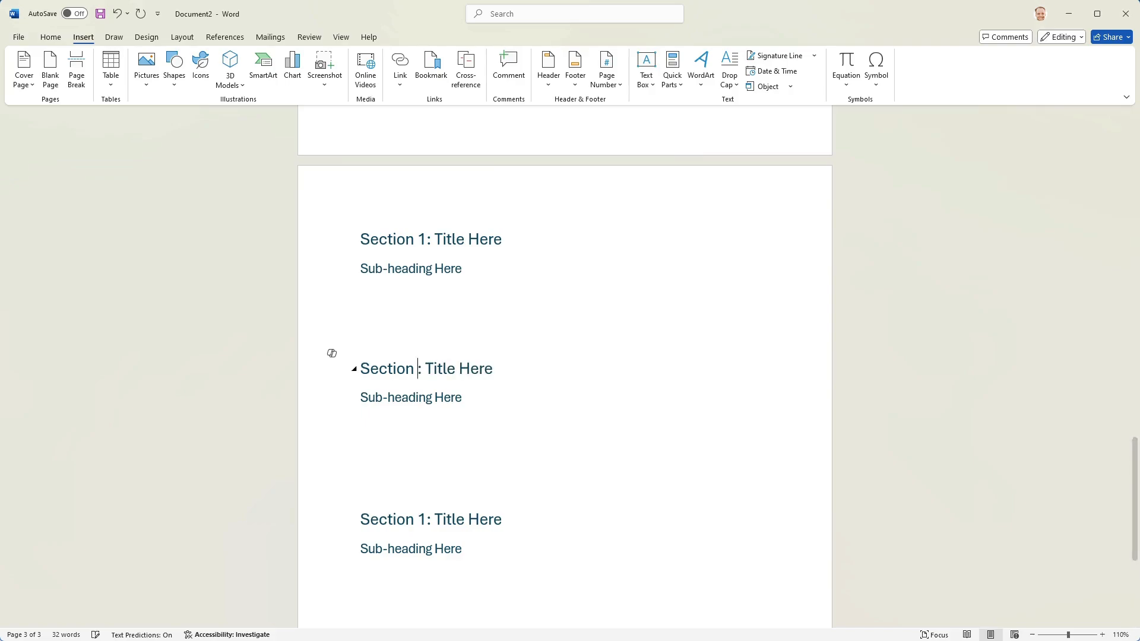
{"action": "type", "text": "2"}
{"action": "left_click", "coordinate": [427, 519]}
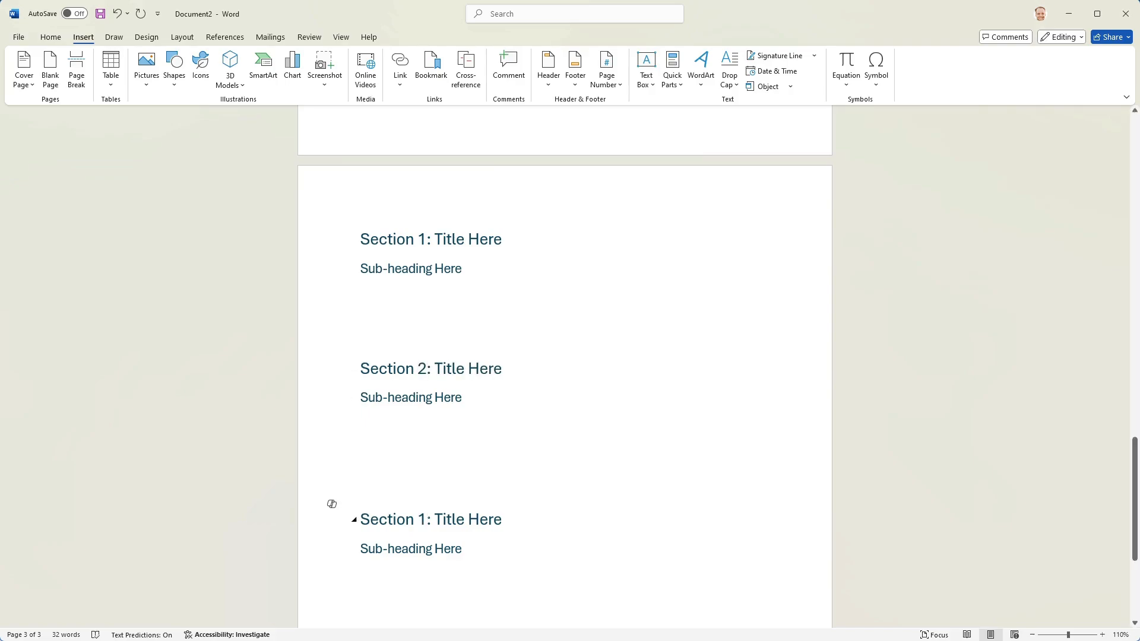
{"action": "key", "text": "BackSpace"}
{"action": "type", "text": "3"}
- Insert a page break above the Section 3 heading so that it starts on a new page
{"action": "left_click", "coordinate": [488, 490]}
{"action": "scroll", "coordinate": [489, 494], "scroll_direction": "down", "scroll_amount": 3}
{"action": "left_click", "coordinate": [76, 71]}
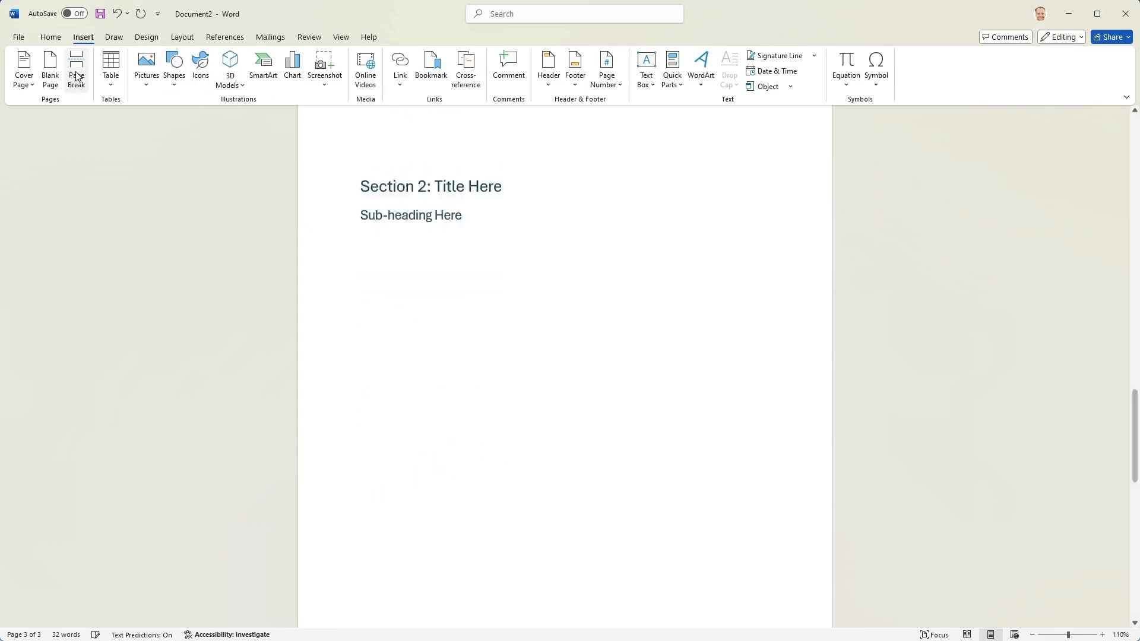
{"action": "scroll", "coordinate": [442, 334], "scroll_direction": "down", "scroll_amount": 3}
{"action": "key", "text": "Delete"}
{"action": "key", "text": "Delete"}
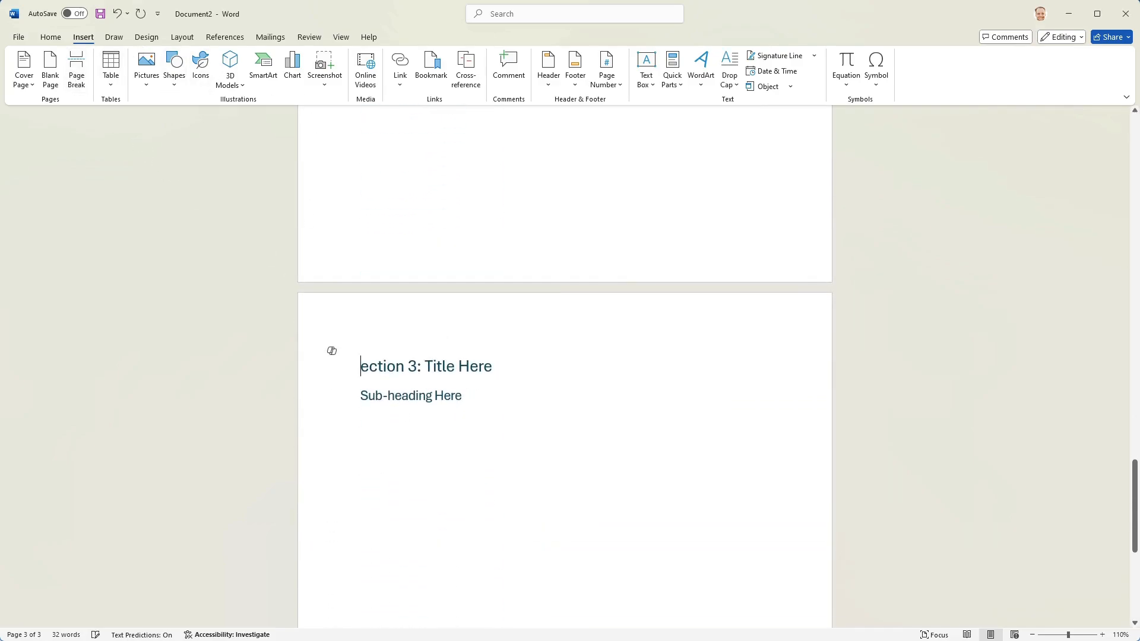
{"action": "key", "text": "ctrl+z"}
{"action": "key", "text": "ctrl+z"}
- Update the entire table of contents to list Sections 2 and 3 with their sub-headings
{"action": "scroll", "coordinate": [442, 251], "scroll_direction": "up", "scroll_amount": 10}
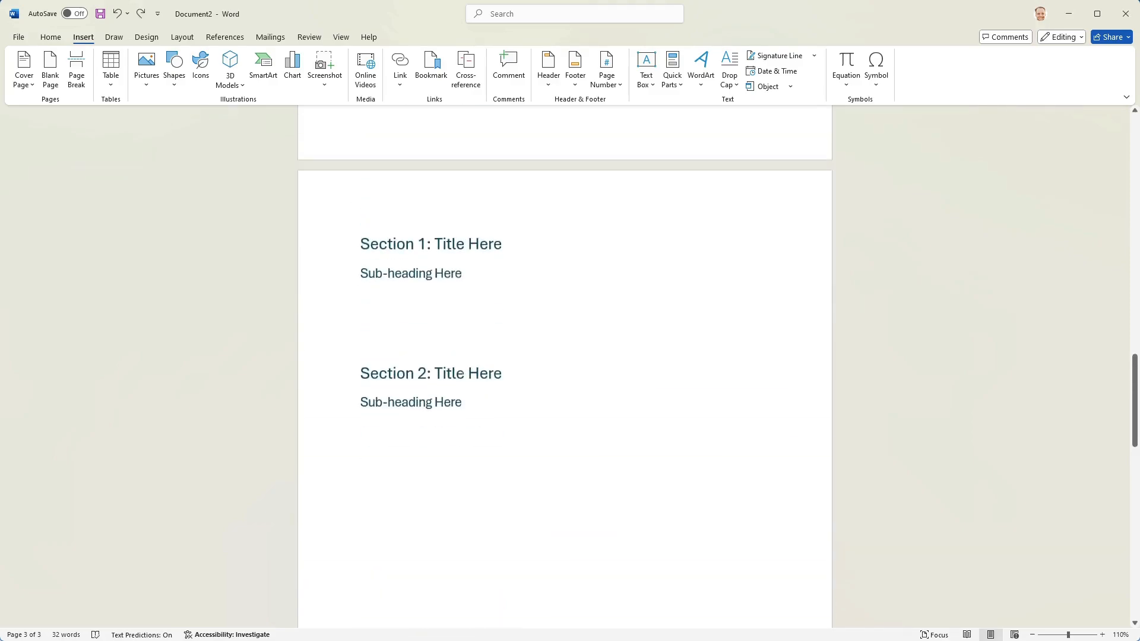
{"action": "scroll", "coordinate": [442, 251], "scroll_direction": "up", "scroll_amount": 10}
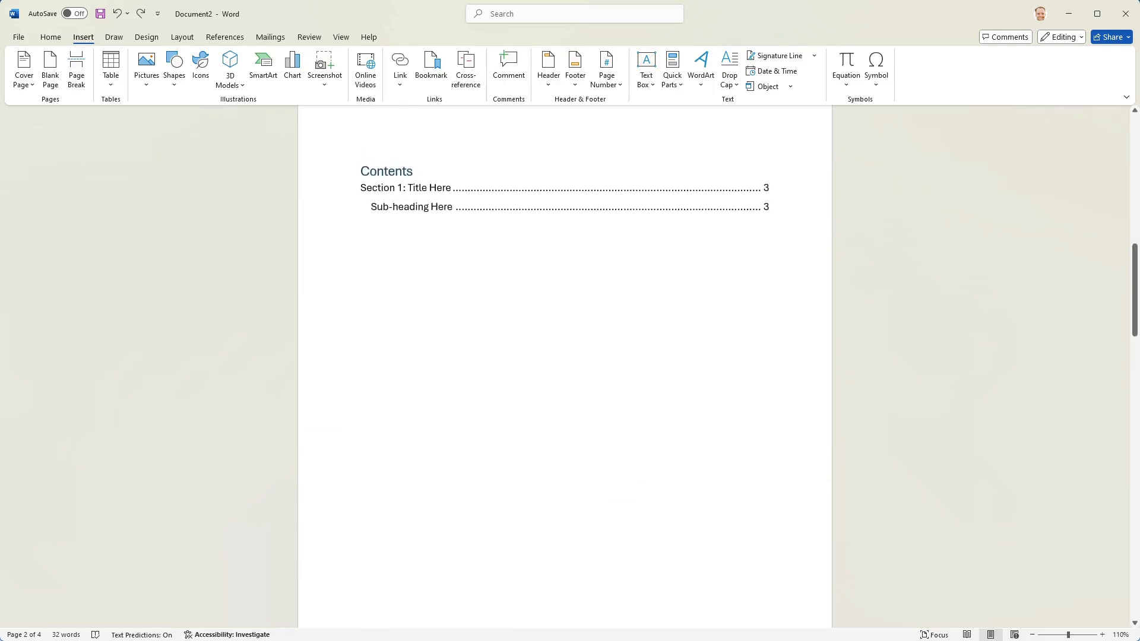
{"action": "left_click", "coordinate": [458, 267]}
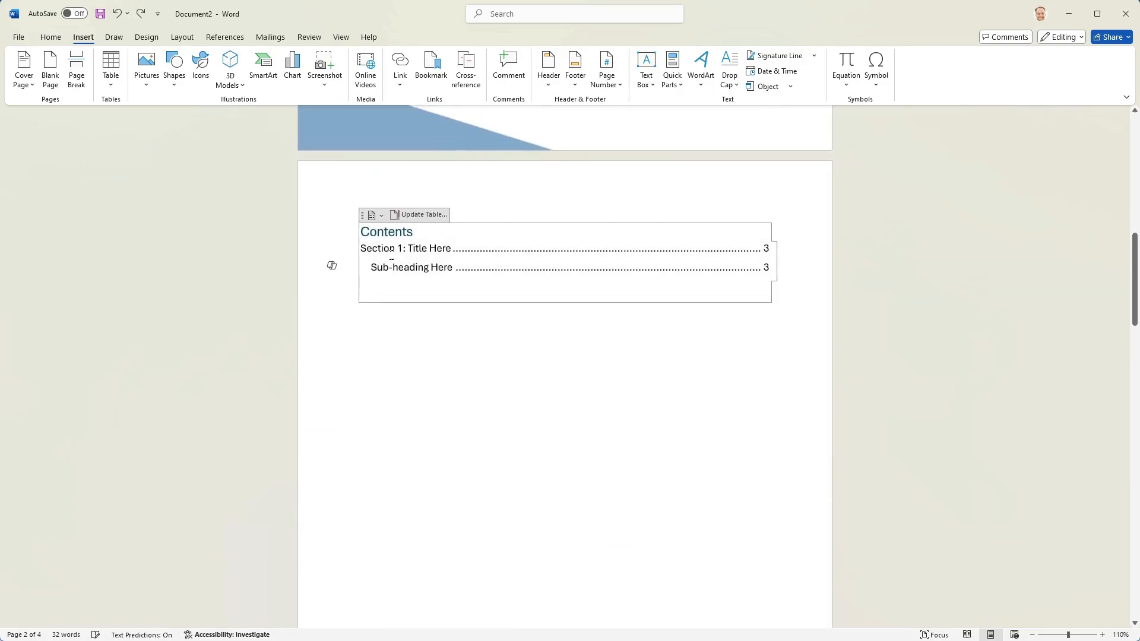
{"action": "left_click", "coordinate": [424, 216]}
{"action": "left_click", "coordinate": [549, 327]}
{"action": "left_click", "coordinate": [576, 344]}
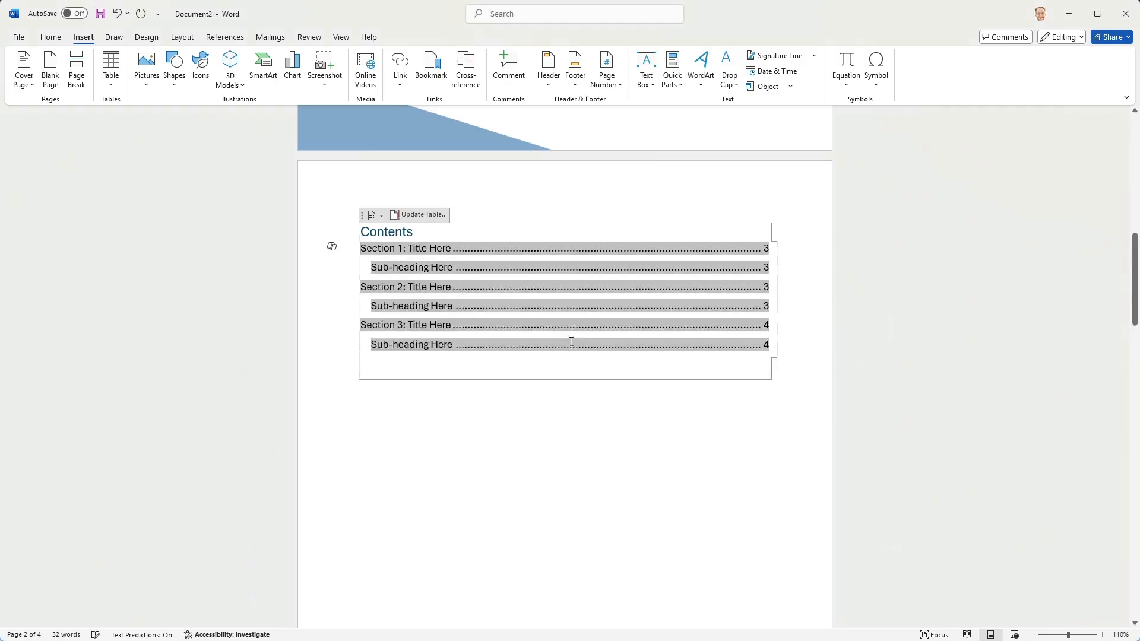
{"action": "left_click", "coordinate": [500, 405]}
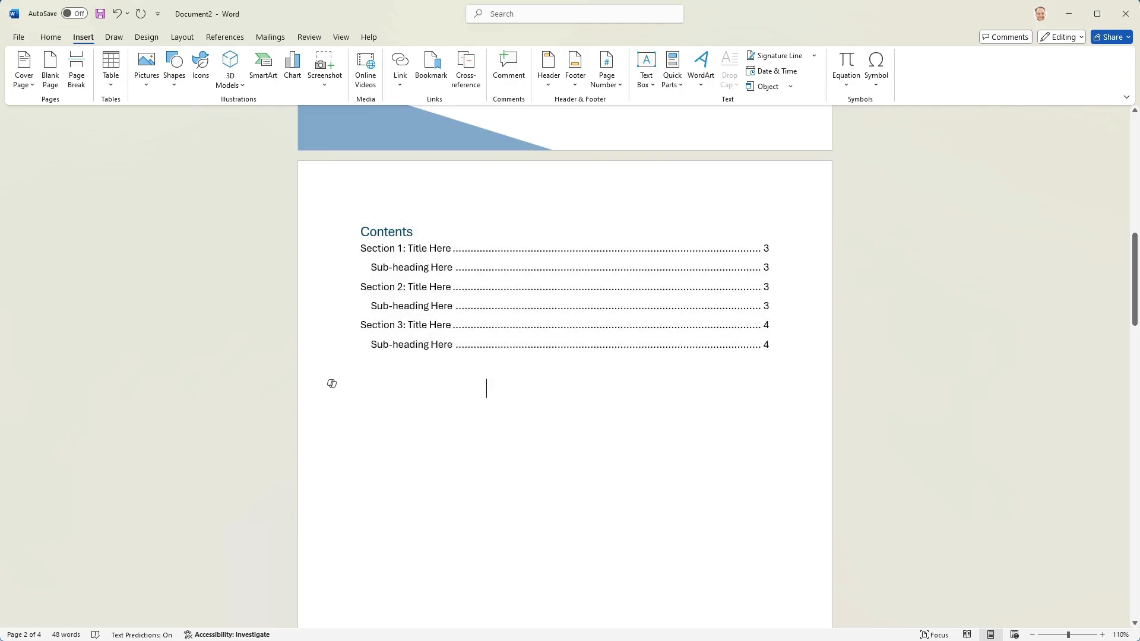
- Replace the Section 1 placeholder title with "Microsoft 365 Overview" and its sub-heading with "Productivity Solutions"
{"action": "scroll", "coordinate": [462, 407], "scroll_direction": "down", "scroll_amount": 10}
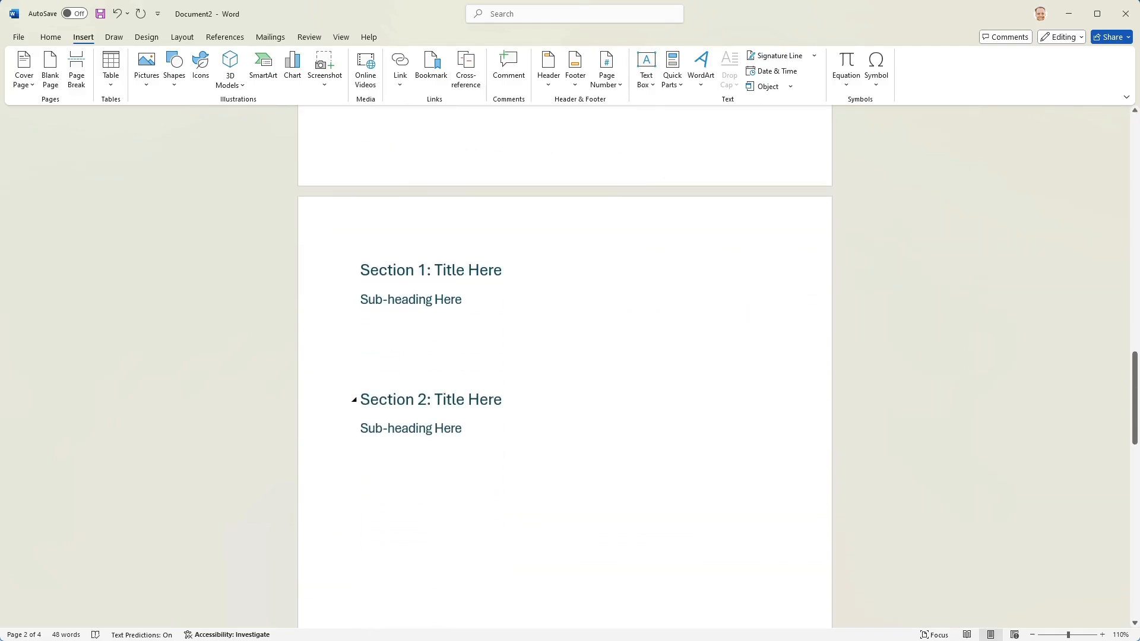
{"action": "left_click", "coordinate": [467, 399]}
{"action": "left_click", "coordinate": [452, 272]}
{"action": "left_click", "coordinate": [452, 272]}
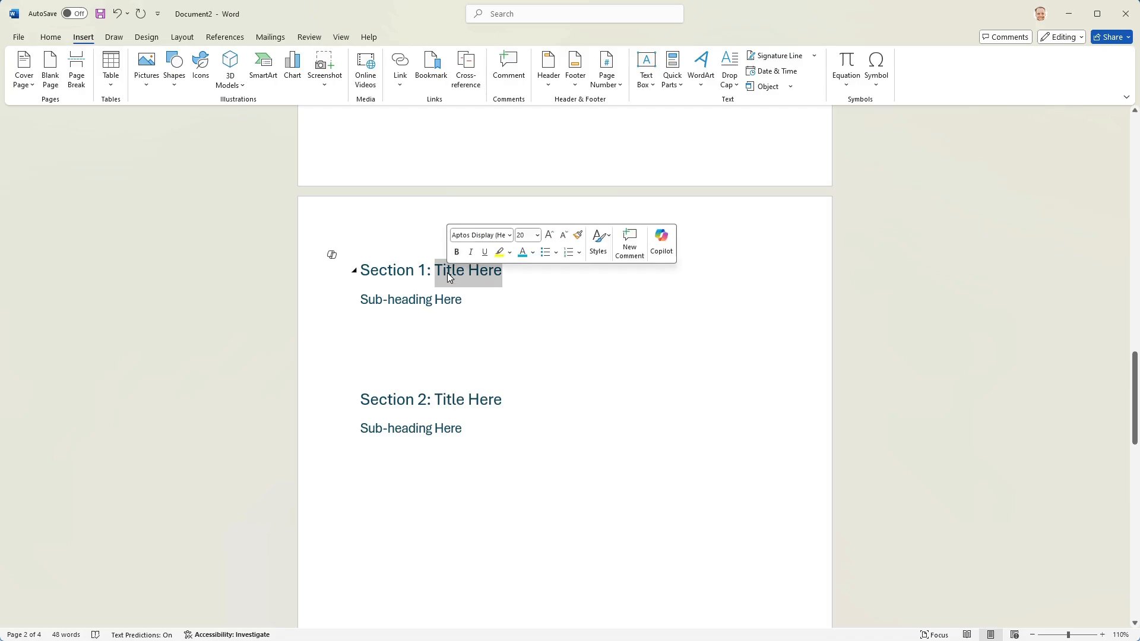
{"action": "type", "text": "Micros"}
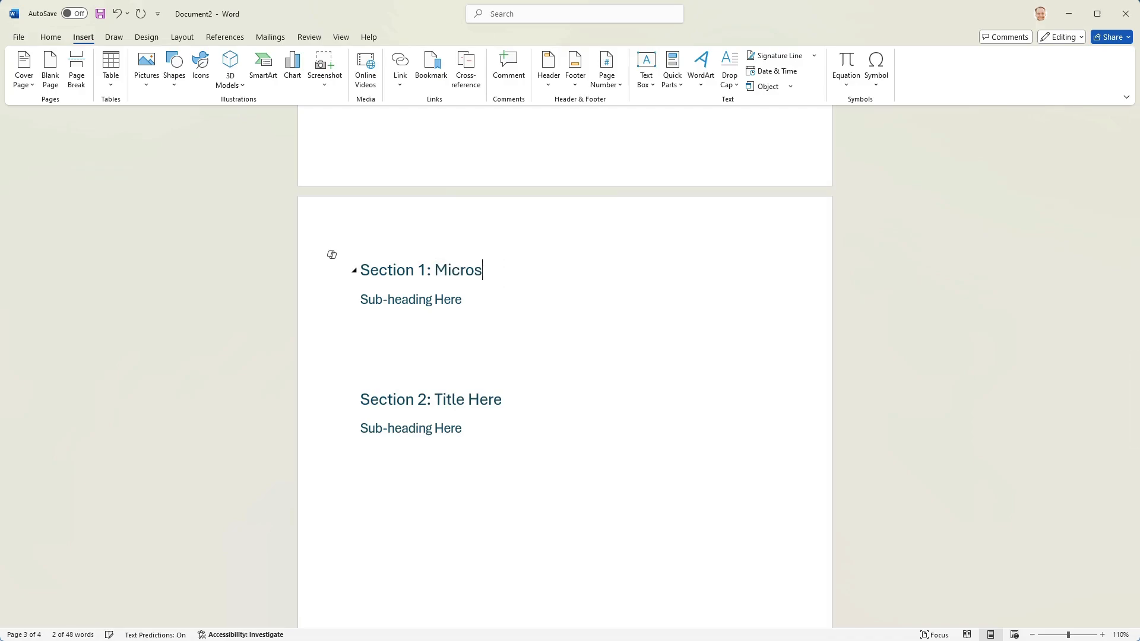
{"action": "type", "text": "oft 365 Overview"}
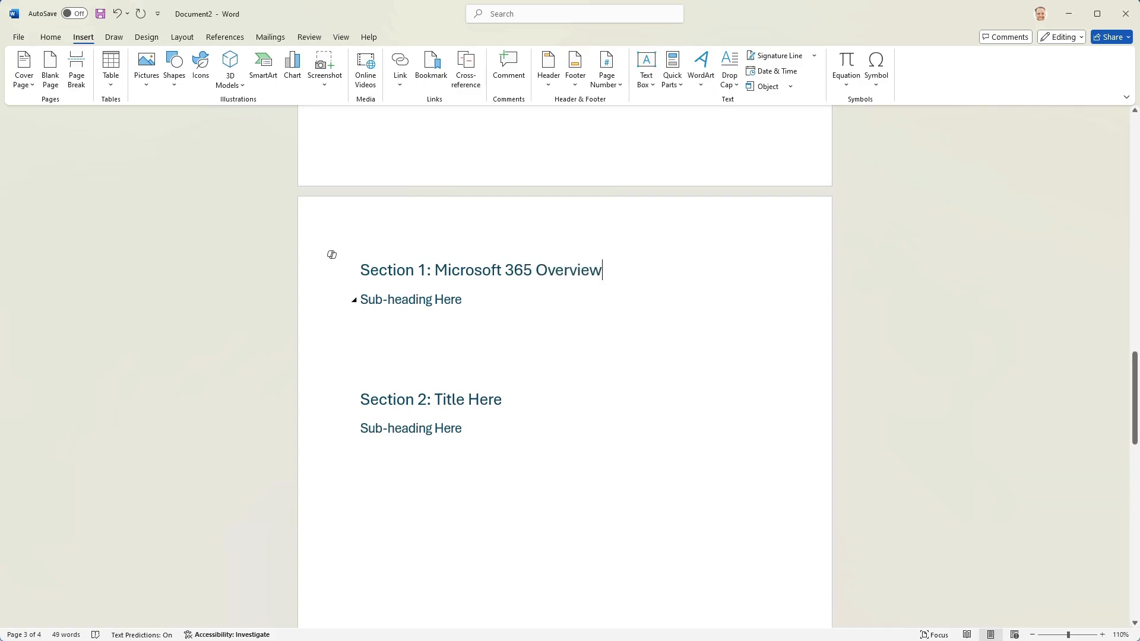
{"action": "left_click", "coordinate": [368, 303]}
{"action": "type", "text": "P"}
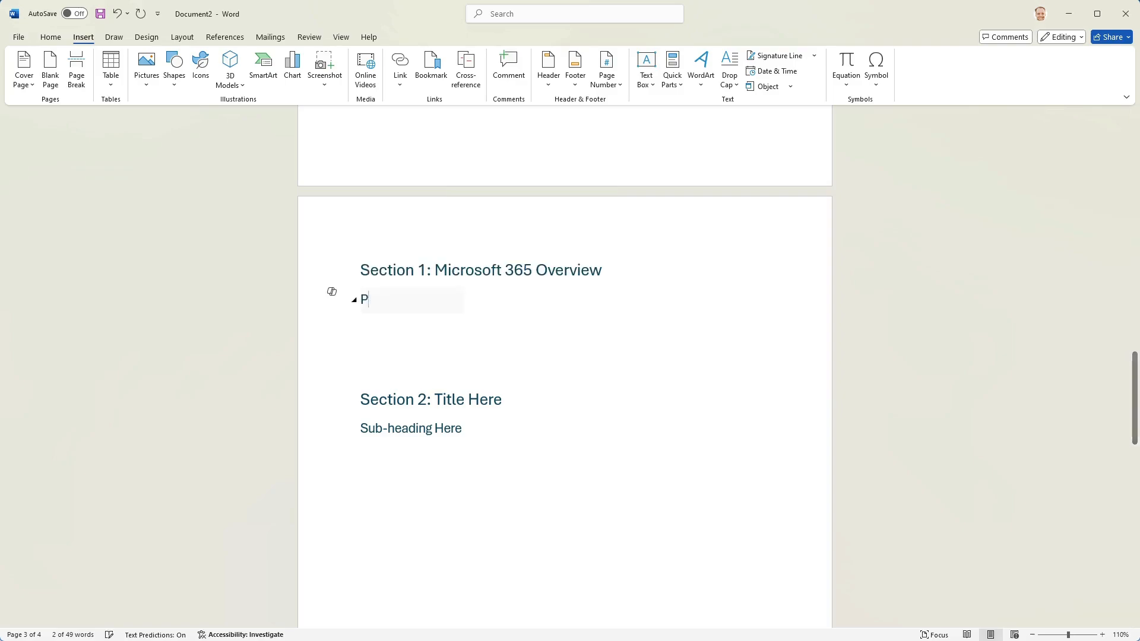
{"action": "type", "text": "roductivity Solutions"}
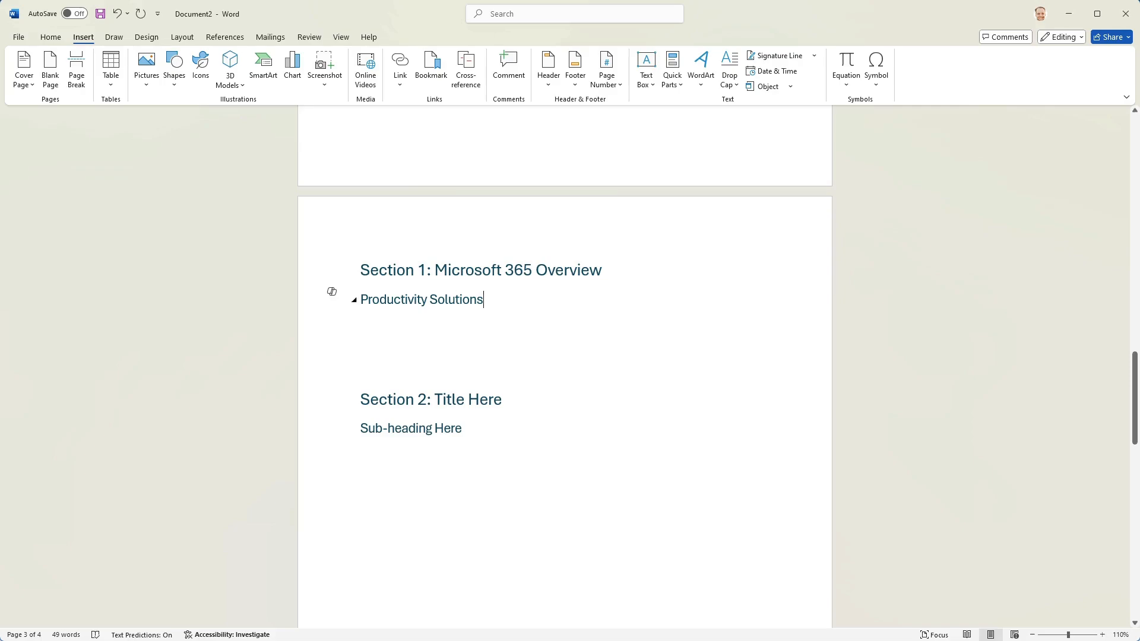
- Update the table of contents to reflect the new Section 1 title and sub-heading
{"action": "scroll", "coordinate": [565, 356], "scroll_direction": "up", "scroll_amount": 10}
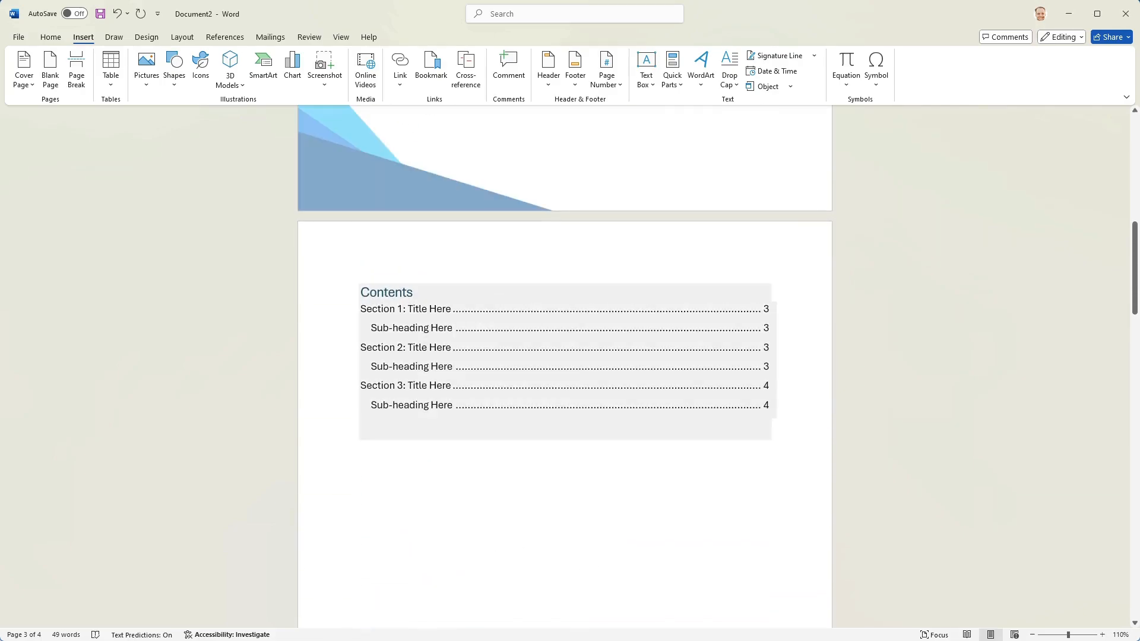
{"action": "left_click", "coordinate": [452, 328]}
{"action": "left_click", "coordinate": [426, 281]}
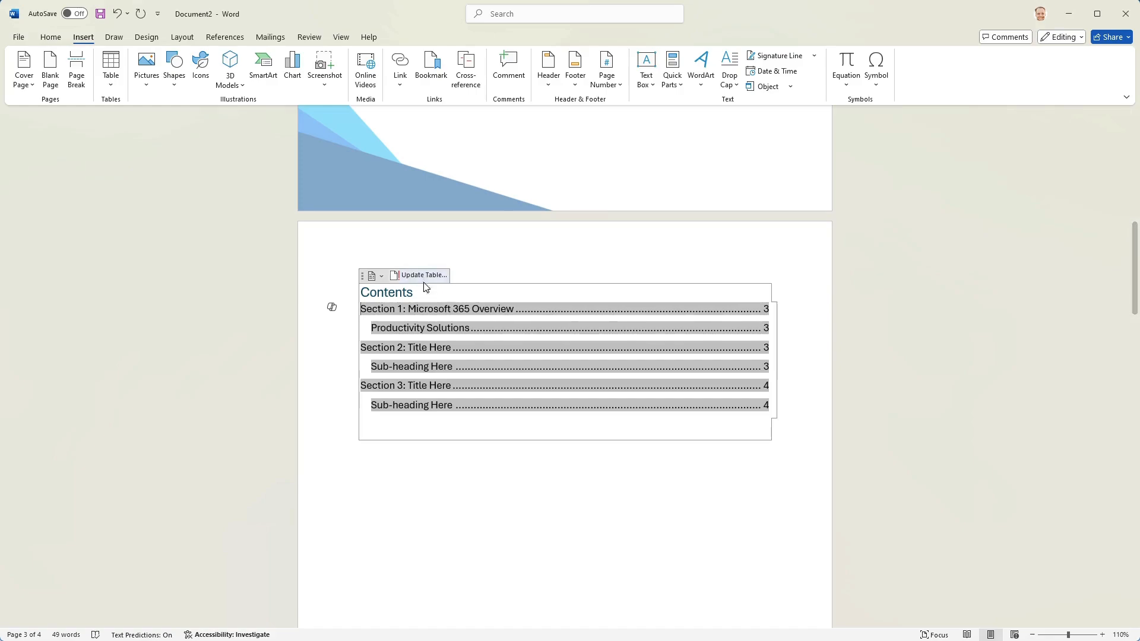
{"action": "left_click", "coordinate": [487, 449]}
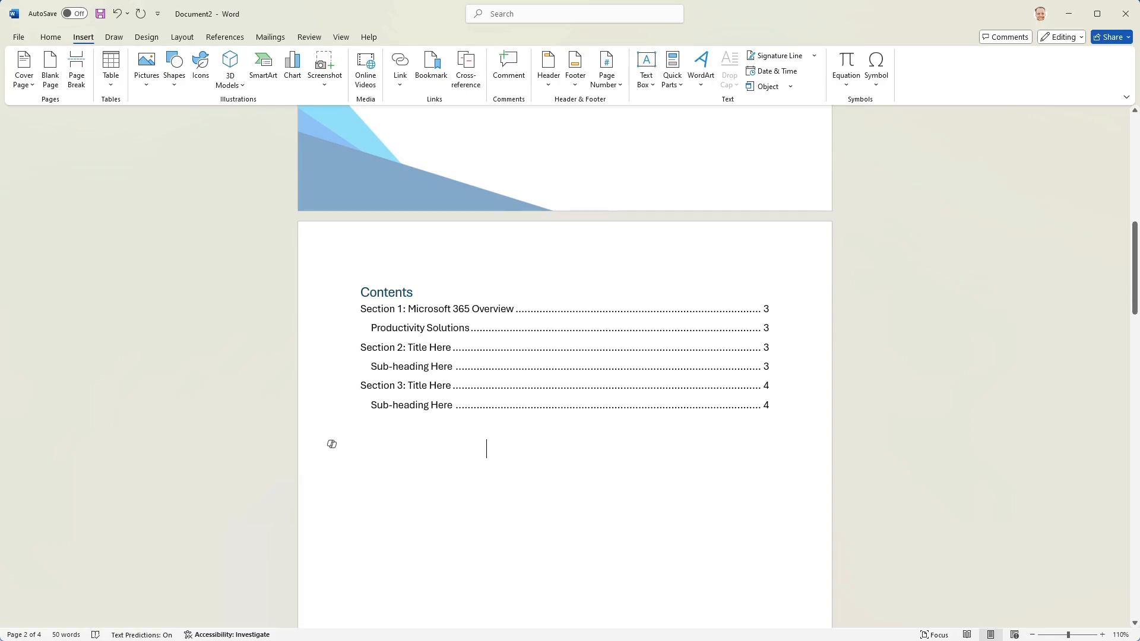
- Generate placeholder paragraphs with =lorem() on the blank line below the "Productivity Solutions" sub-heading
{"action": "scroll", "coordinate": [397, 345], "scroll_direction": "down", "scroll_amount": 10}
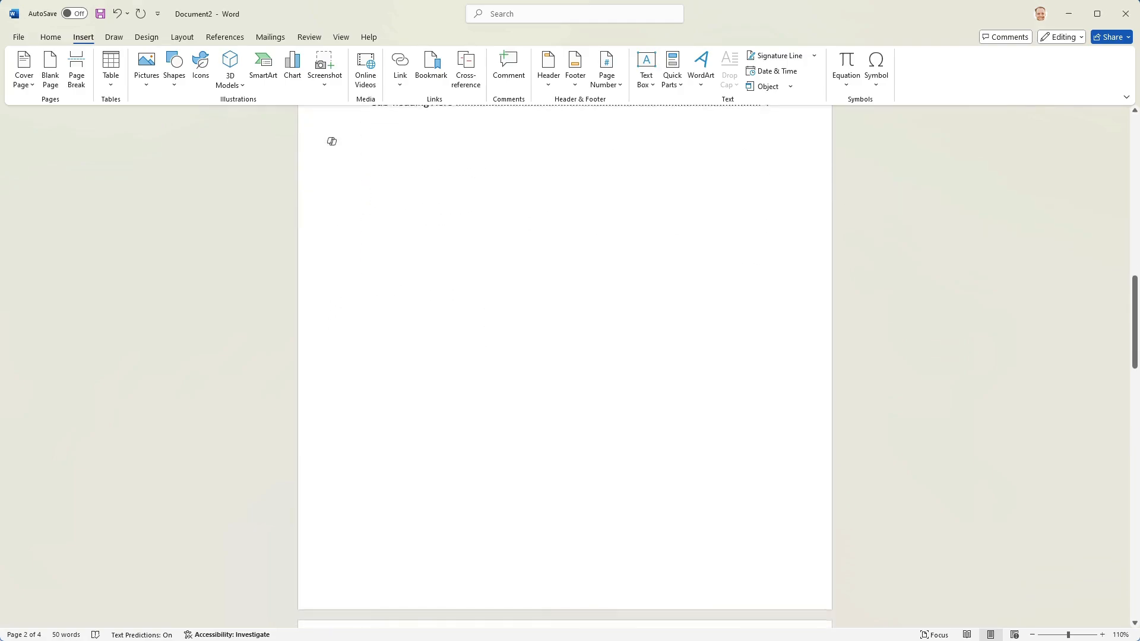
{"action": "left_click", "coordinate": [361, 321]}
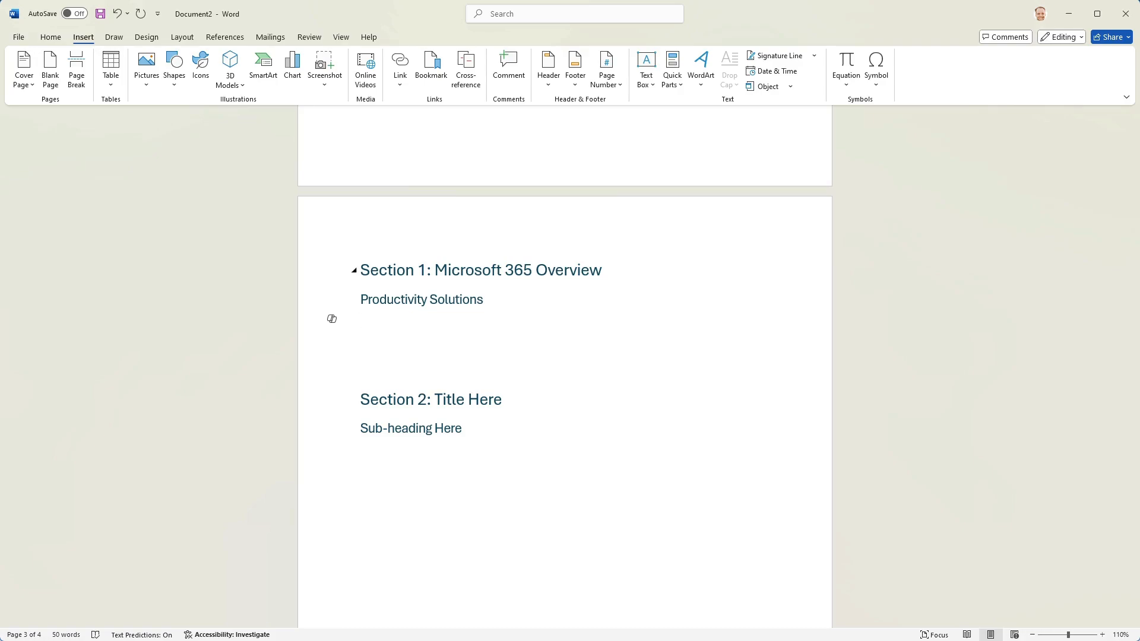
{"action": "type", "text": "=lorem()"}
{"action": "key", "text": "Return"}
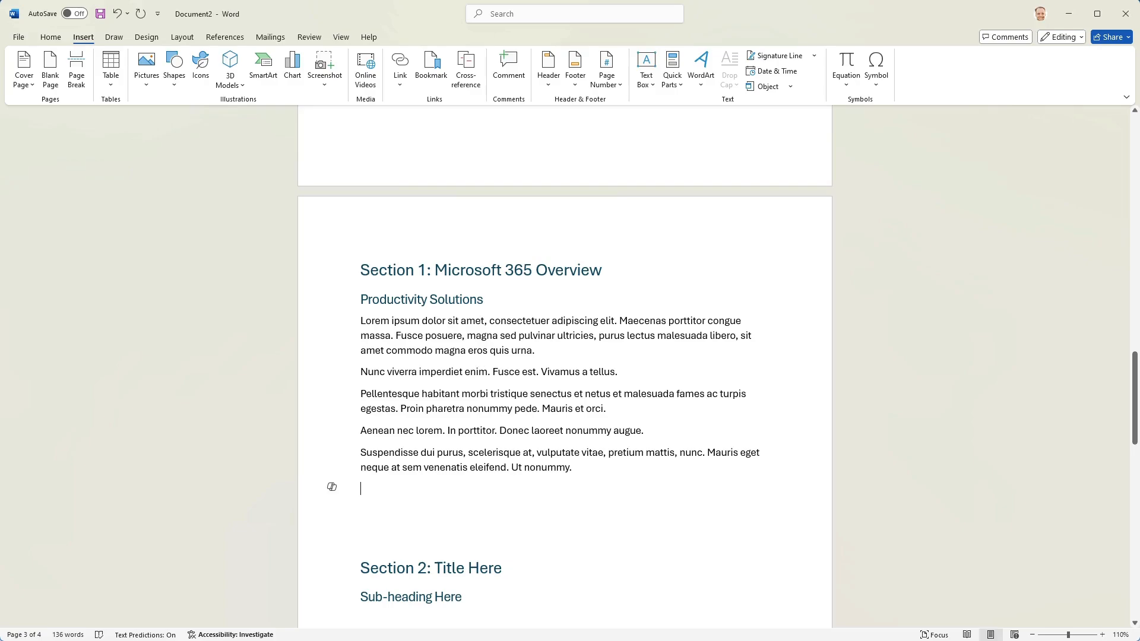
{"action": "scroll", "coordinate": [564, 357], "scroll_direction": "down", "scroll_amount": 3}
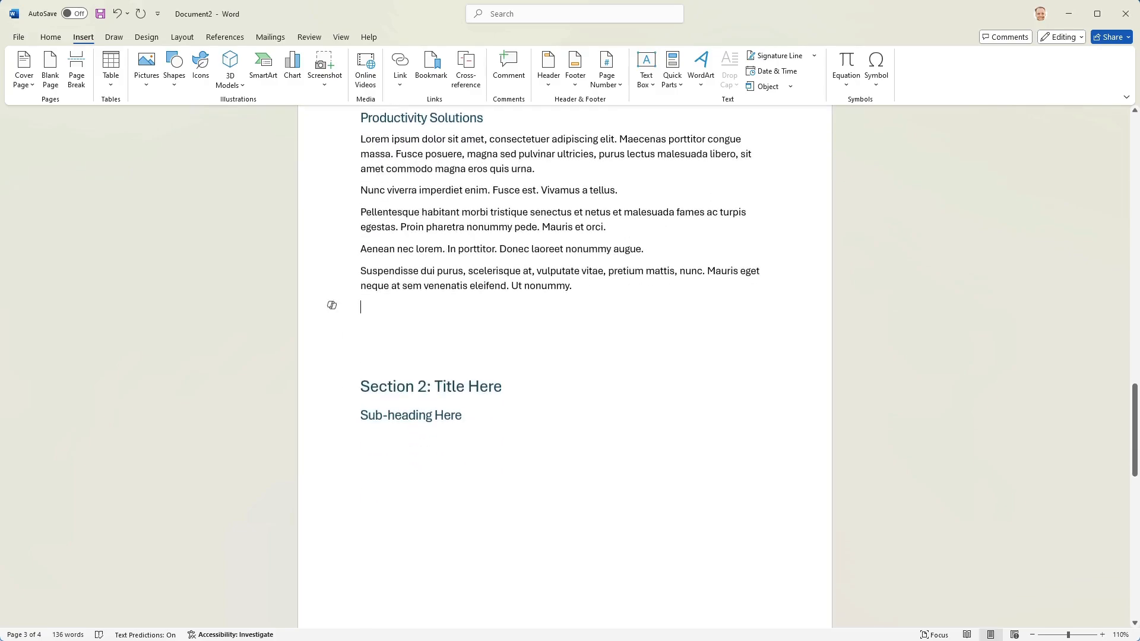
- Generate placeholder paragraphs with =lorem() on the blank line below the Section 2 sub-heading
{"action": "scroll", "coordinate": [390, 341], "scroll_direction": "up", "scroll_amount": 1}
{"action": "scroll", "coordinate": [389, 341], "scroll_direction": "down", "scroll_amount": 1}
{"action": "left_click", "coordinate": [361, 436]}
{"action": "type", "text": "=lorem"}
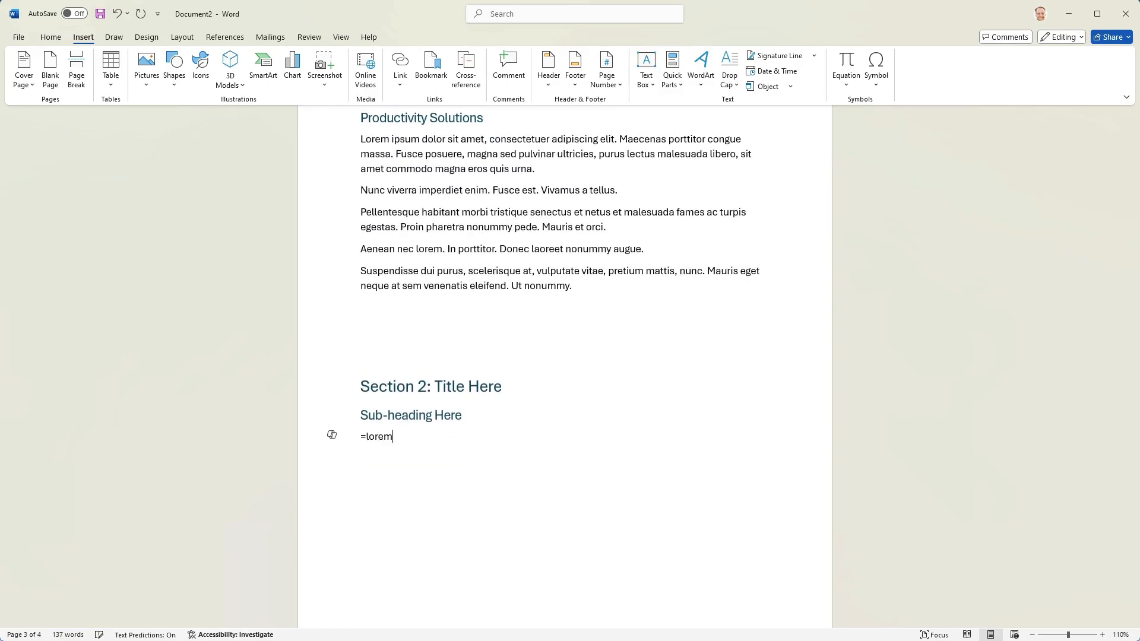
{"action": "type", "text": "()"}
{"action": "key", "text": "Return"}
- Format the last three placeholder paragraphs under "Productivity Solutions" in Section 1 as a bulleted list
{"action": "scroll", "coordinate": [565, 368], "scroll_direction": "up", "scroll_amount": 2}
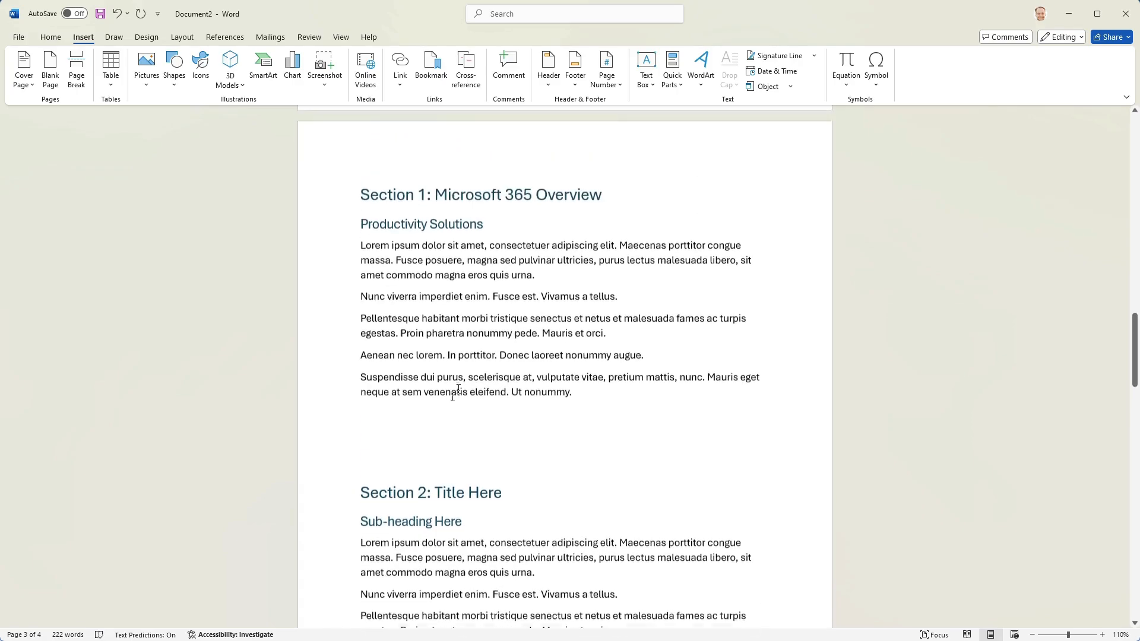
{"action": "left_click_drag", "start_coordinate": [576, 407], "coordinate": [333, 332]}
{"action": "left_click", "coordinate": [50, 37]}
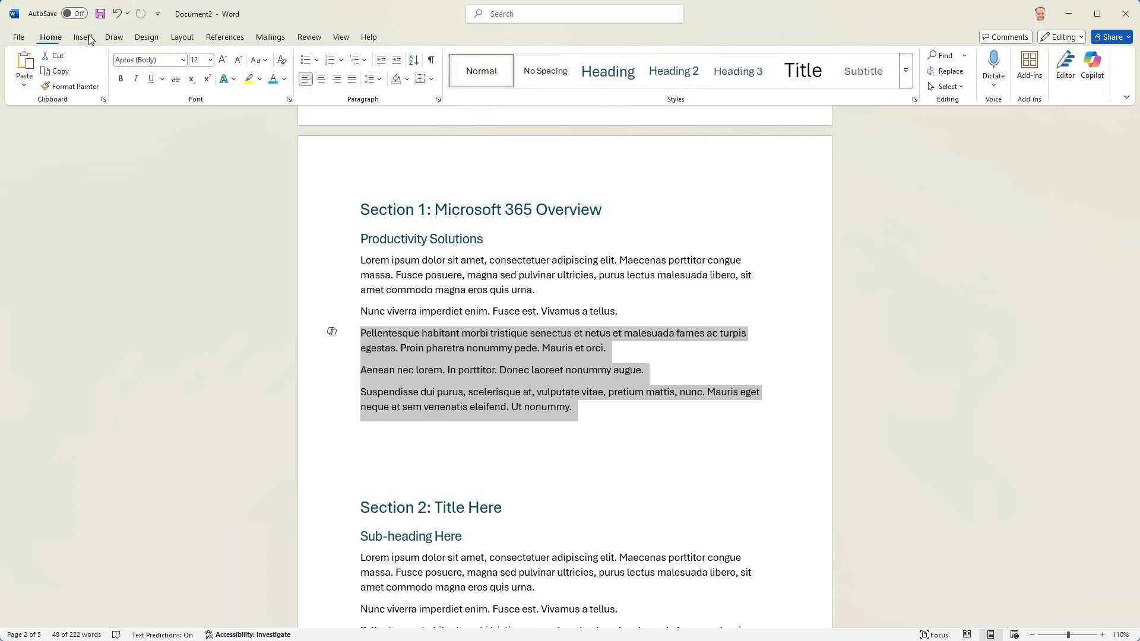
{"action": "left_click", "coordinate": [306, 60]}
{"action": "left_click", "coordinate": [660, 395]}
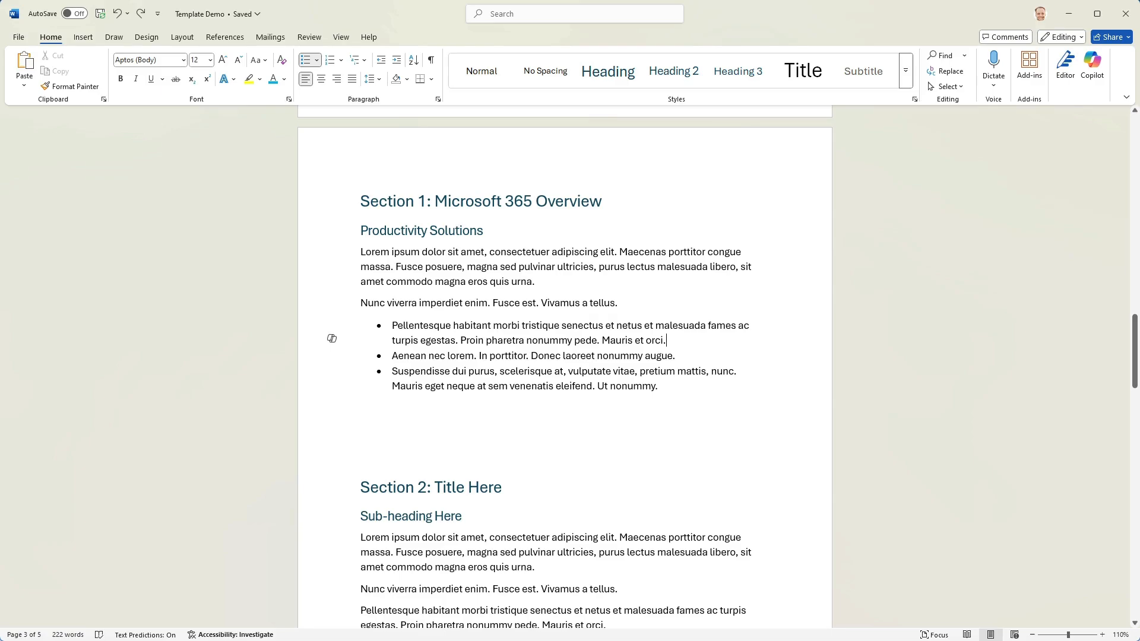
- Return to the cover page and turn on AutoSave for the document
{"action": "scroll", "coordinate": [564, 368], "scroll_direction": "up", "scroll_amount": 6}
{"action": "scroll", "coordinate": [554, 310], "scroll_direction": "up", "scroll_amount": 15}
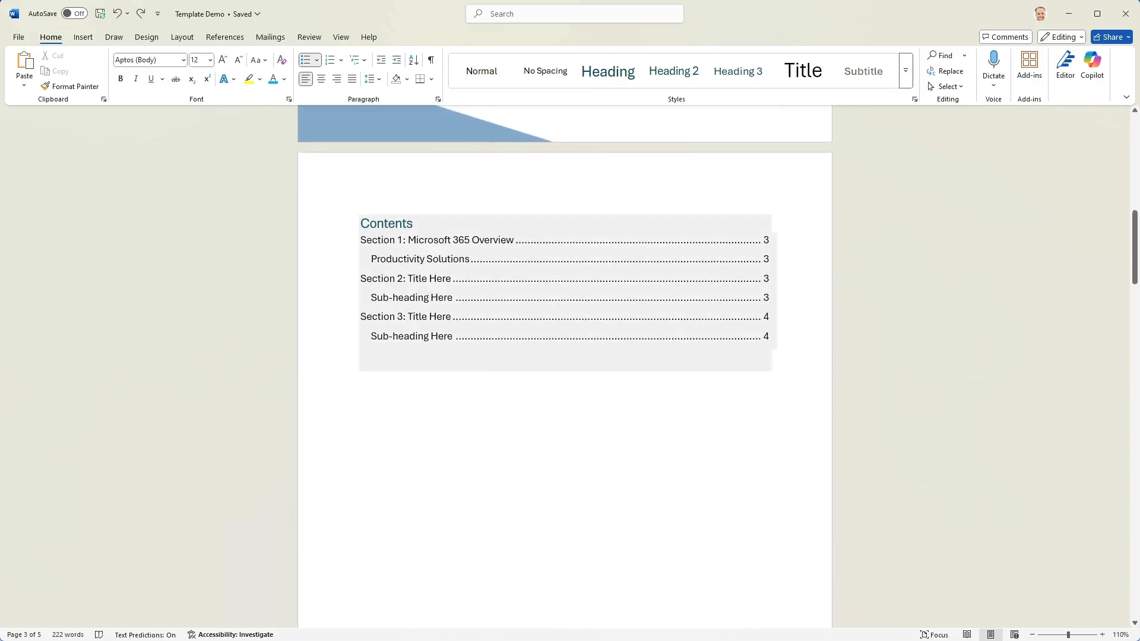
{"action": "scroll", "coordinate": [498, 293], "scroll_direction": "up", "scroll_amount": 1}
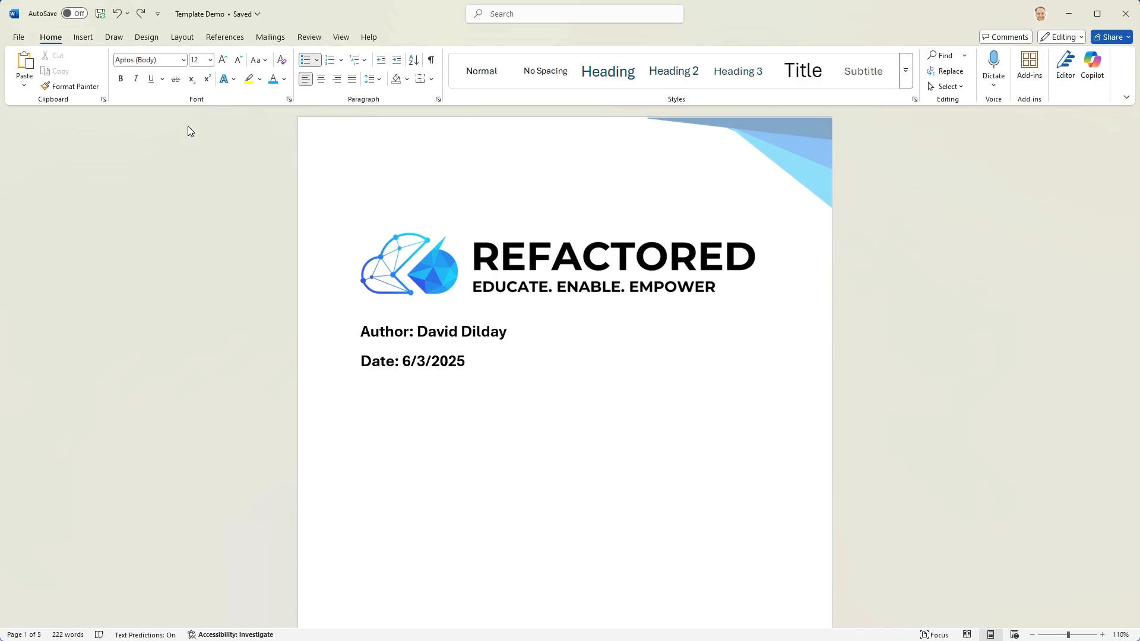
{"action": "left_click", "coordinate": [74, 13]}
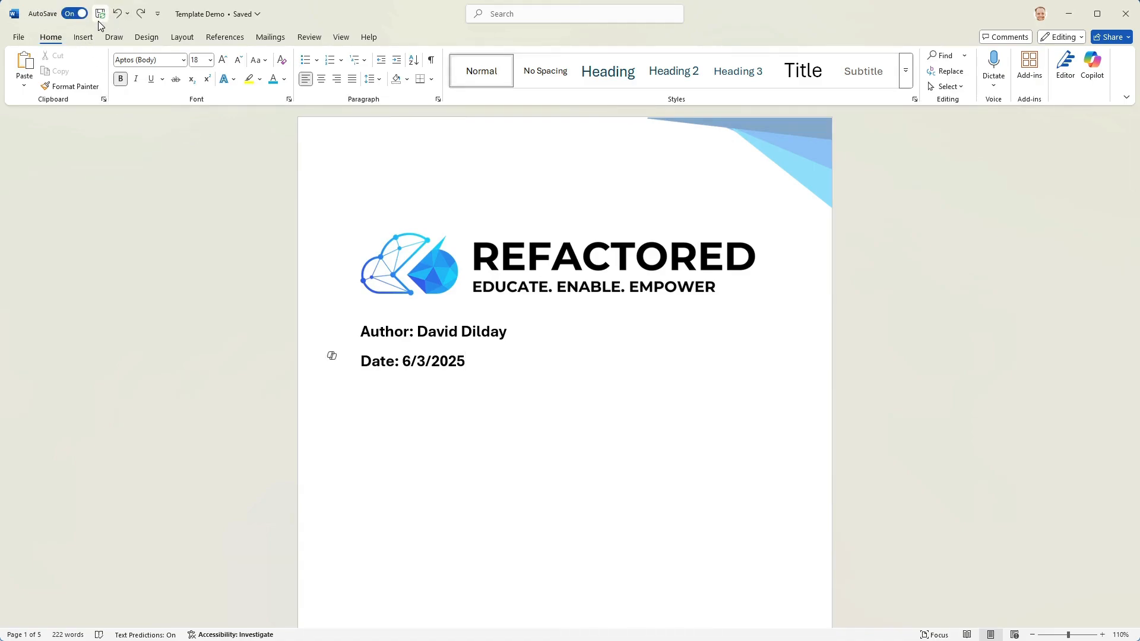
- Save a copy of the document as a Word Template (*.dotx) named Template Demo in OneDrive - Refactored
{"action": "left_click", "coordinate": [20, 40]}
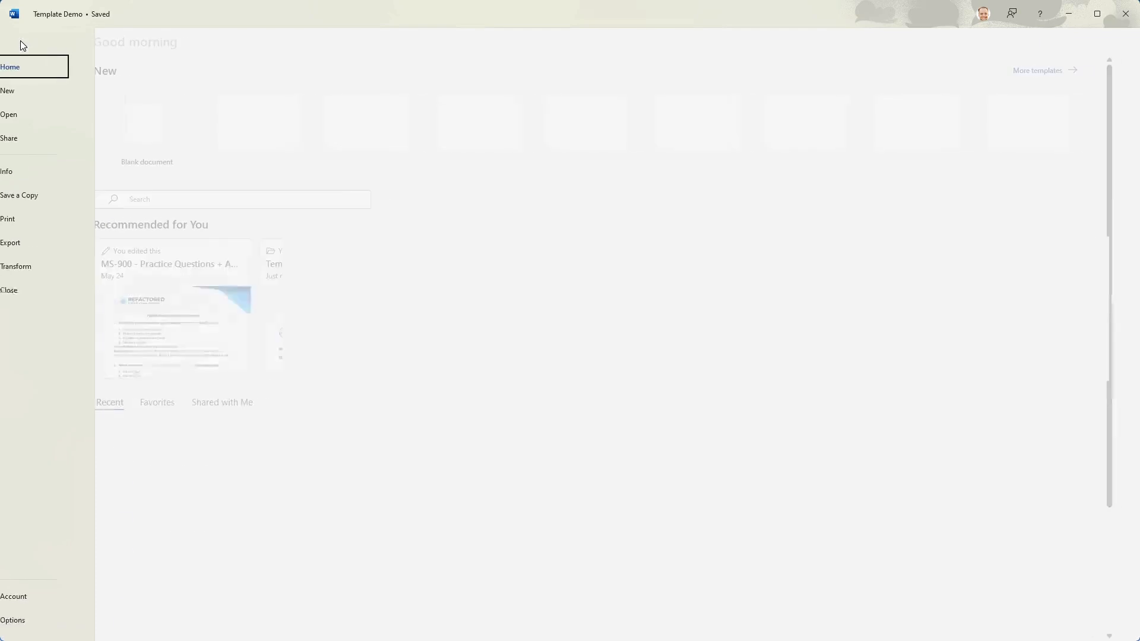
{"action": "left_click", "coordinate": [47, 195]}
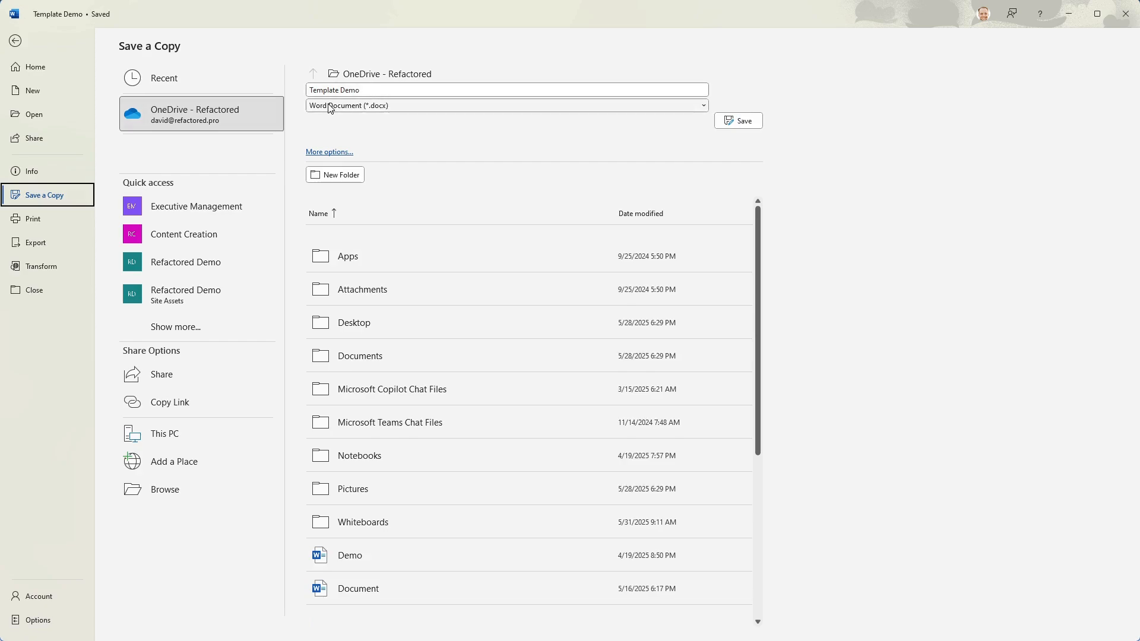
{"action": "left_click", "coordinate": [403, 111]}
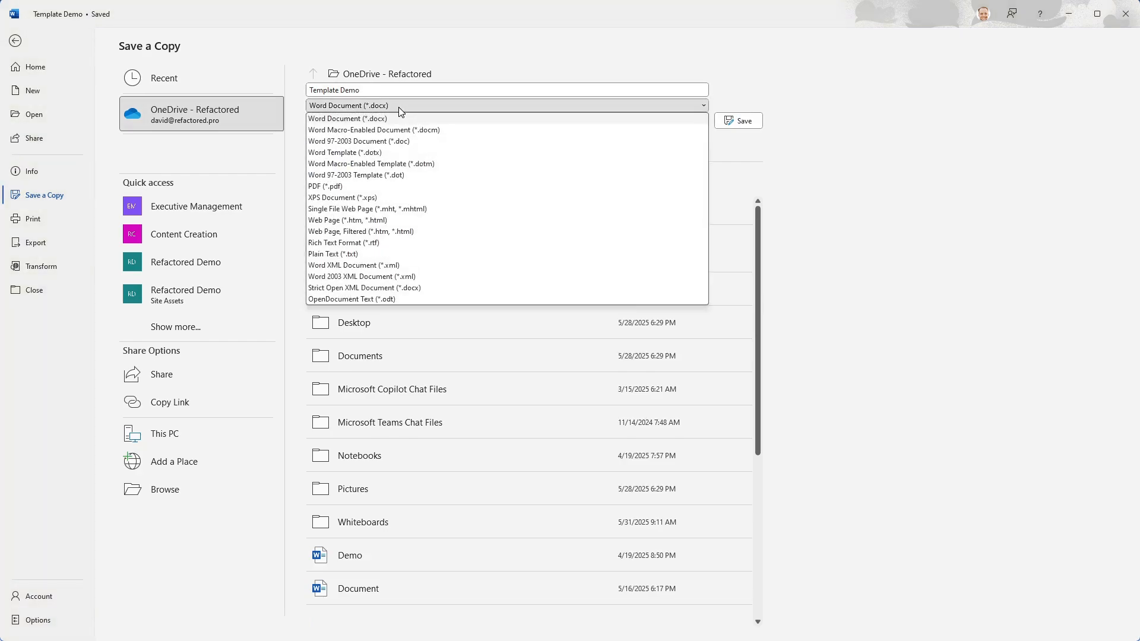
{"action": "left_click", "coordinate": [375, 153]}
{"action": "left_click", "coordinate": [753, 122]}
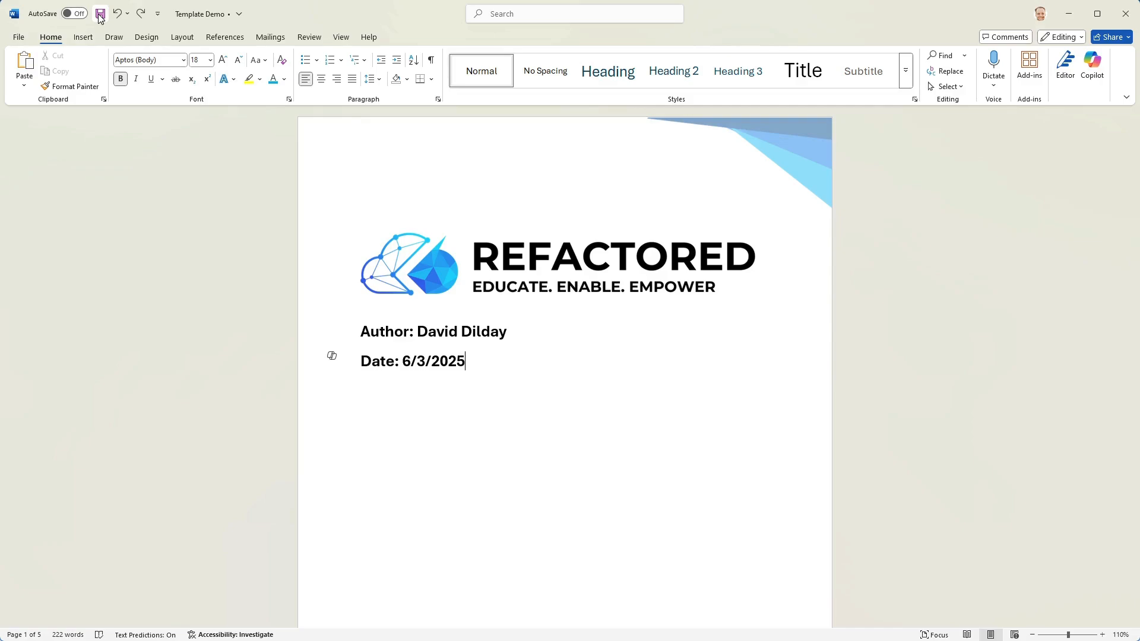
- Create a new blank document
{"action": "key", "text": "ctrl+n"}
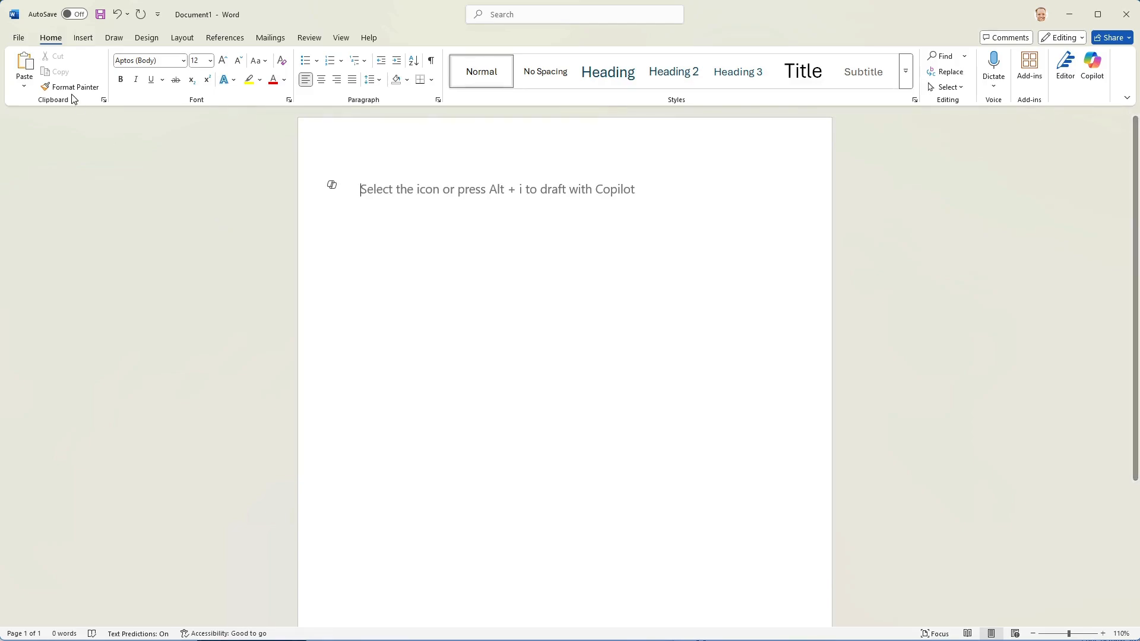
{"action": "left_click", "coordinate": [18, 37]}
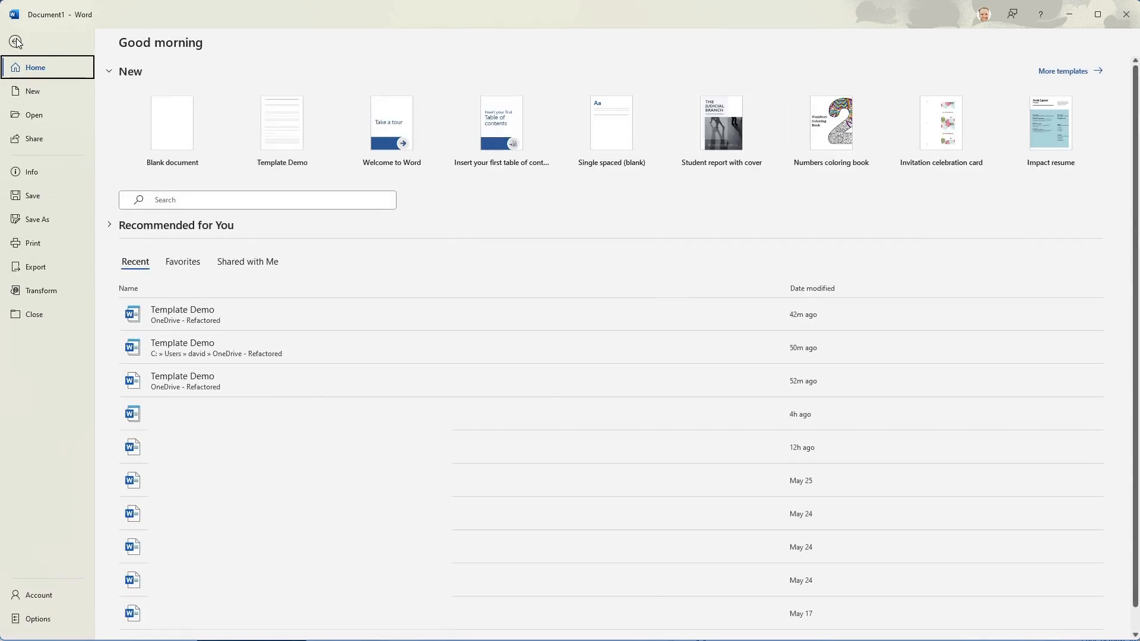
{"action": "left_click", "coordinate": [16, 42]}
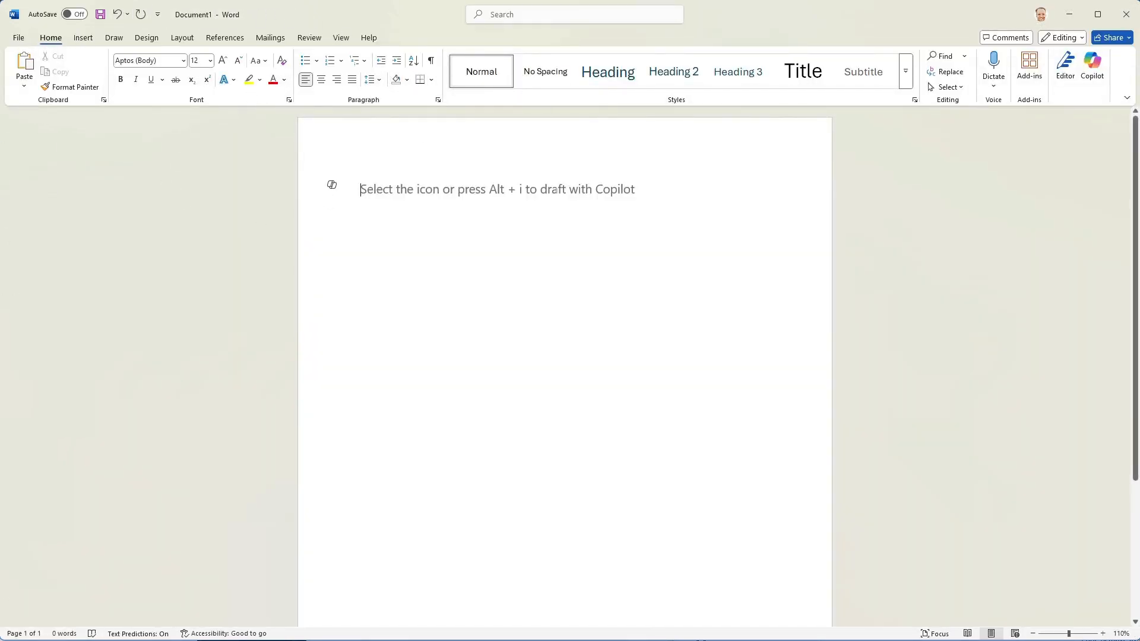
- Enter the OneDrive Custom Office Templates folder path as the default personal templates location in the Save options and discard the change
{"action": "left_click", "coordinate": [17, 37]}
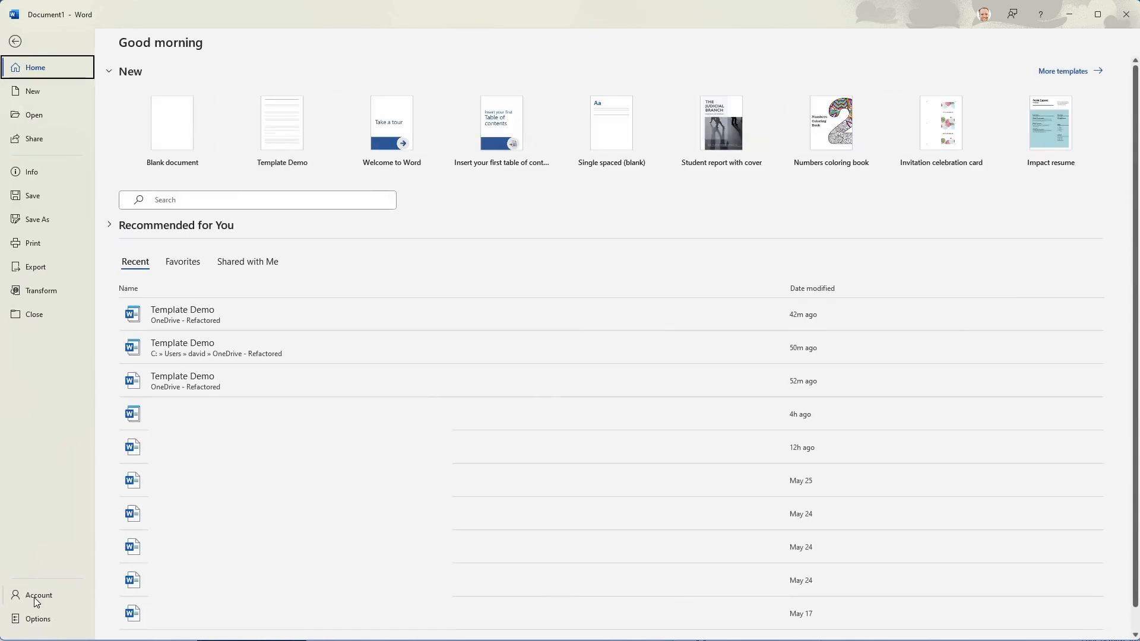
{"action": "left_click", "coordinate": [37, 619]}
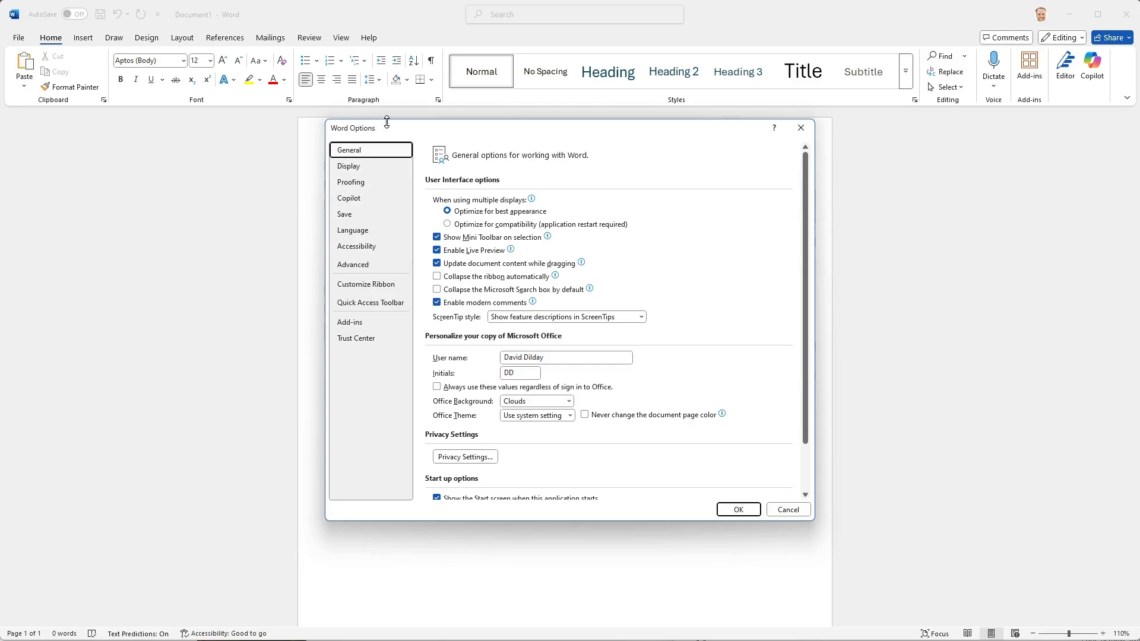
{"action": "left_click", "coordinate": [346, 215]}
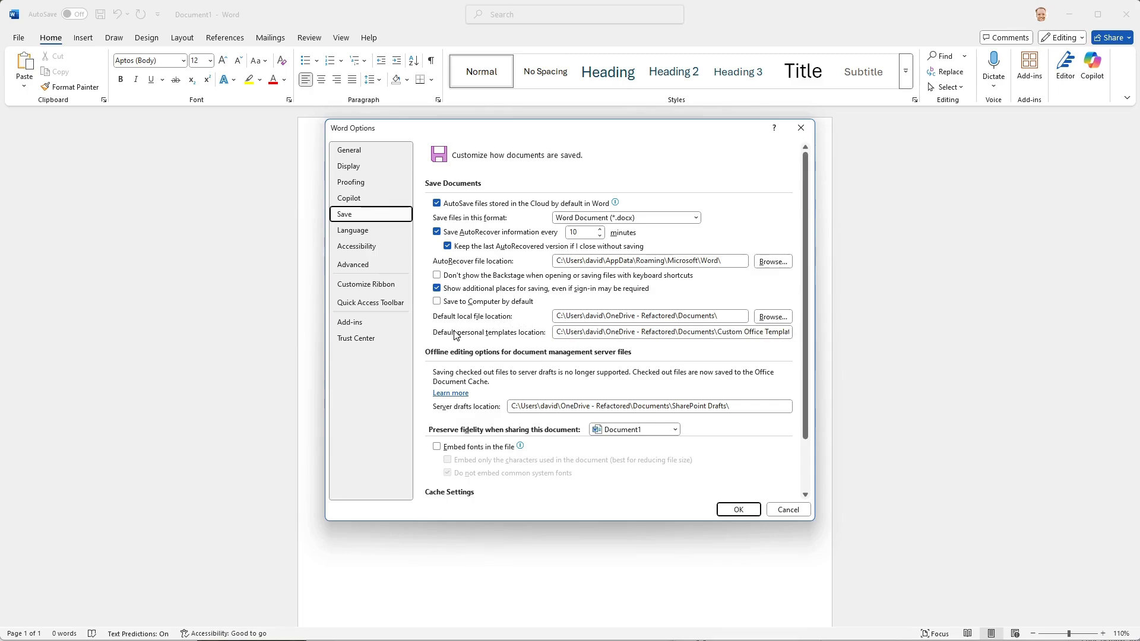
{"action": "left_click", "coordinate": [574, 333]}
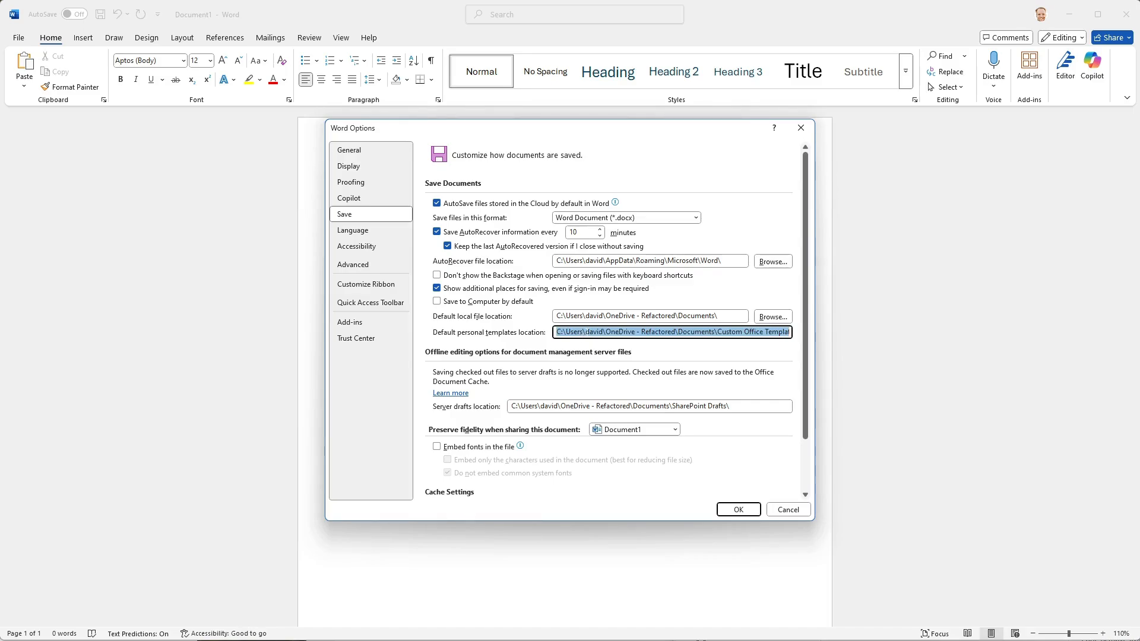
{"action": "key", "text": "BackSpace"}
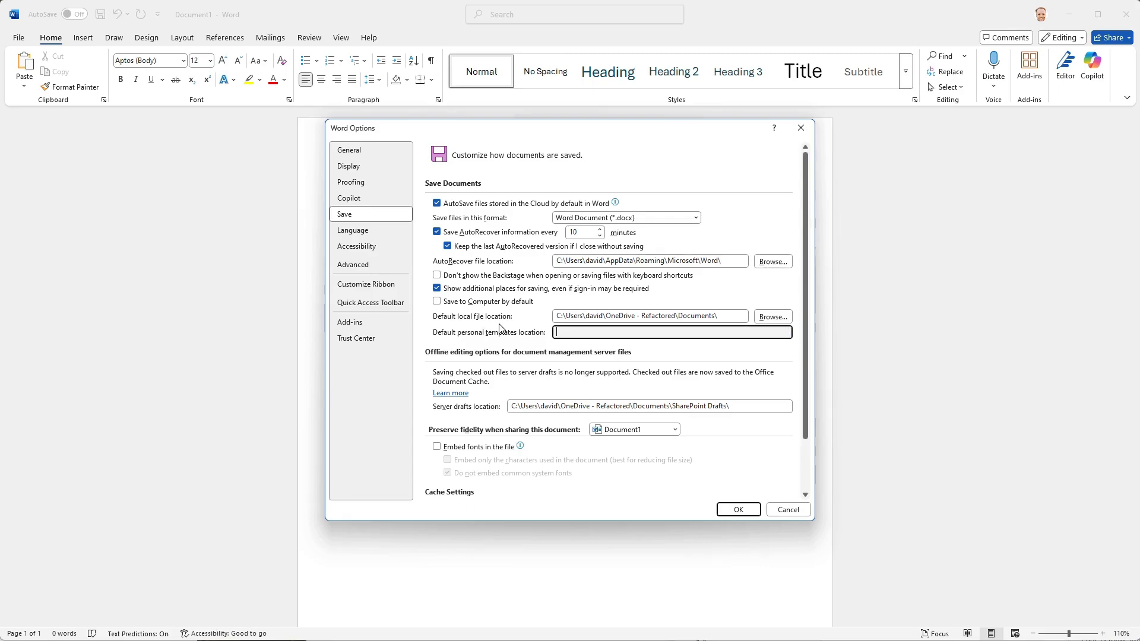
{"action": "type", "text": "C:\\Users\\david\\OneDrive - Refactored\\Documents\\Custom Office Templates\\"}
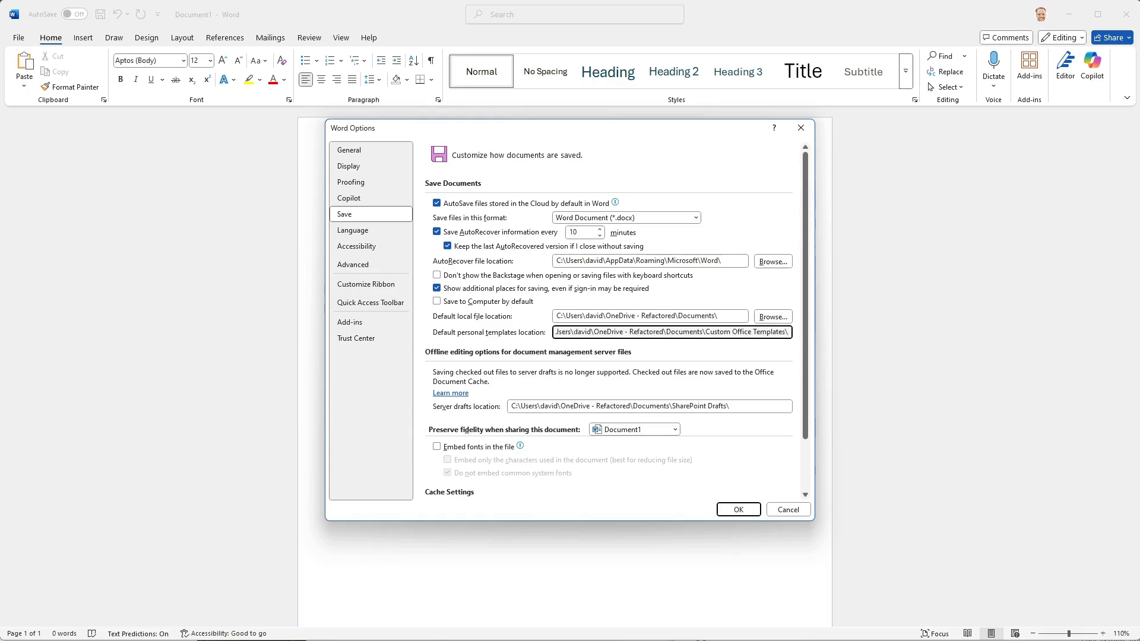
{"action": "left_click_drag", "start_coordinate": [574, 332], "coordinate": [786, 332]}
{"action": "left_click", "coordinate": [715, 332]}
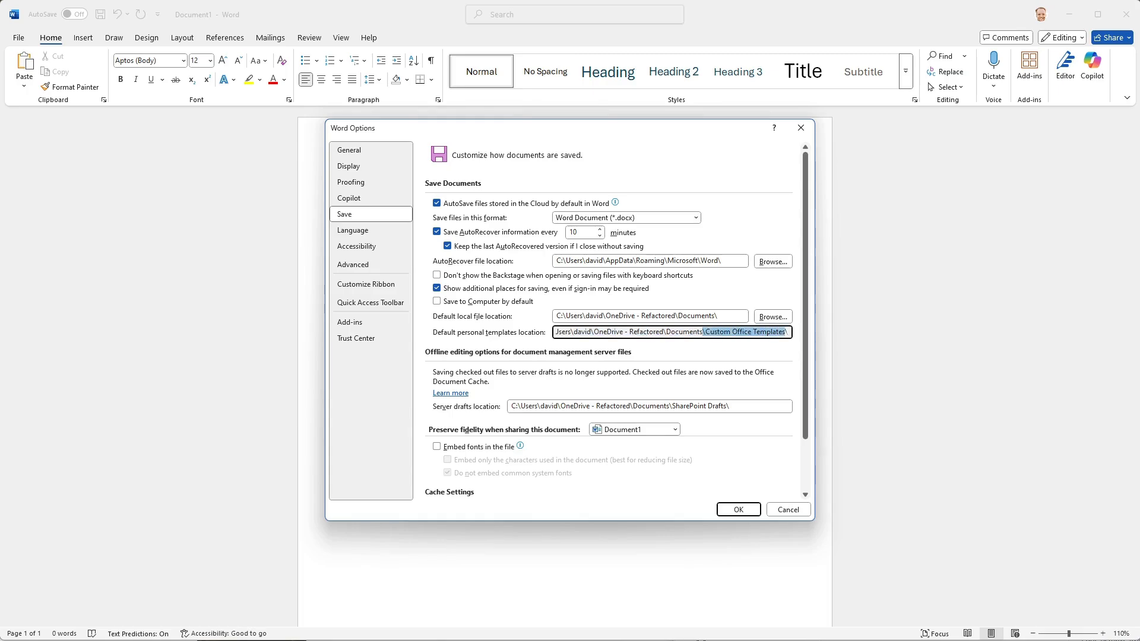
{"action": "left_click", "coordinate": [731, 332]}
{"action": "left_click", "coordinate": [789, 509]}
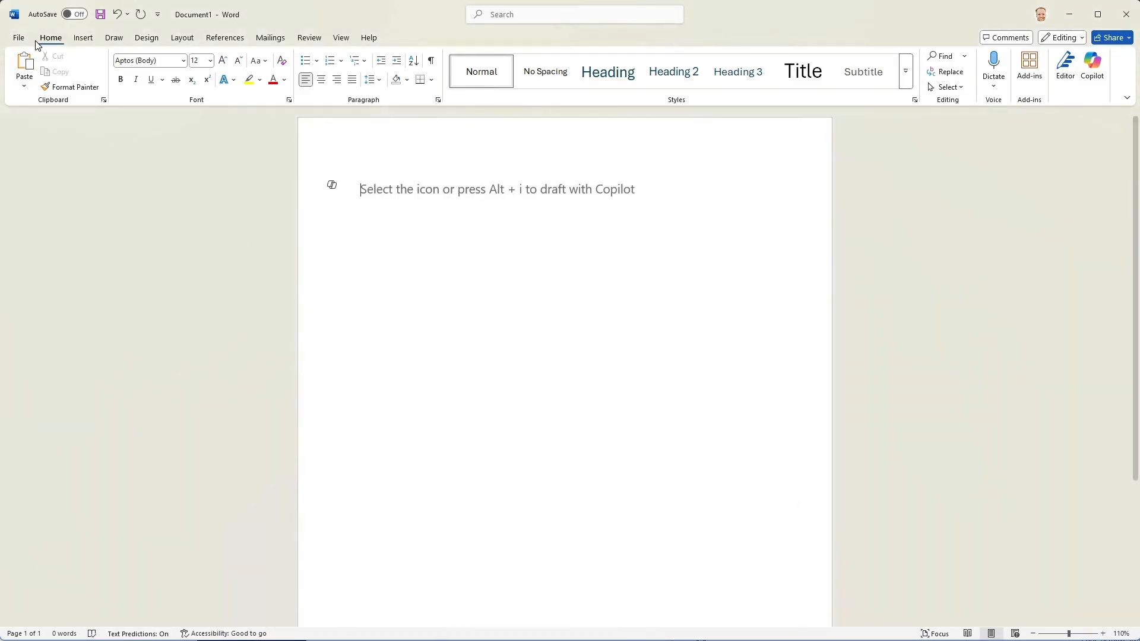
- Create a new document from the personal template Template Demo and look through its cover page and table of contents
{"action": "left_click", "coordinate": [17, 39]}
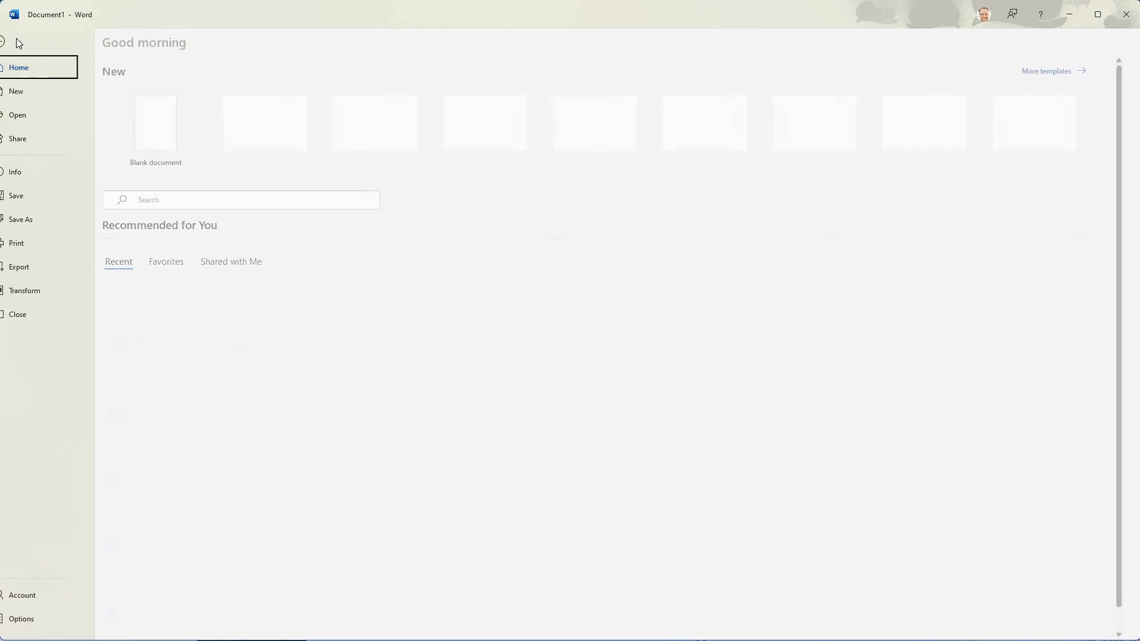
{"action": "left_click", "coordinate": [31, 89]}
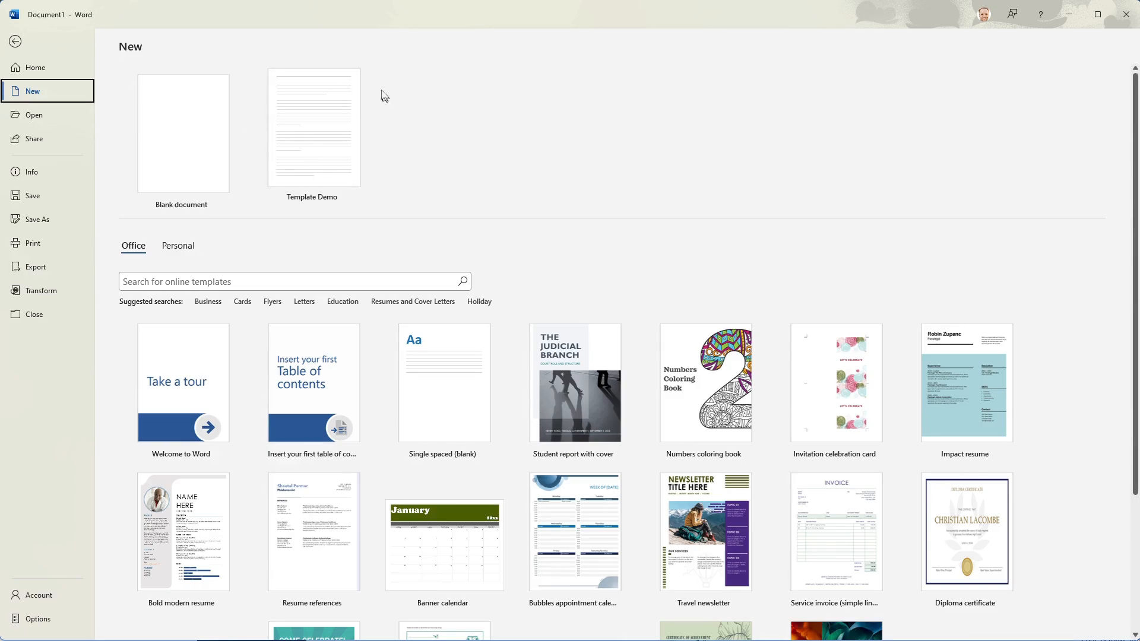
{"action": "left_click", "coordinate": [172, 249]}
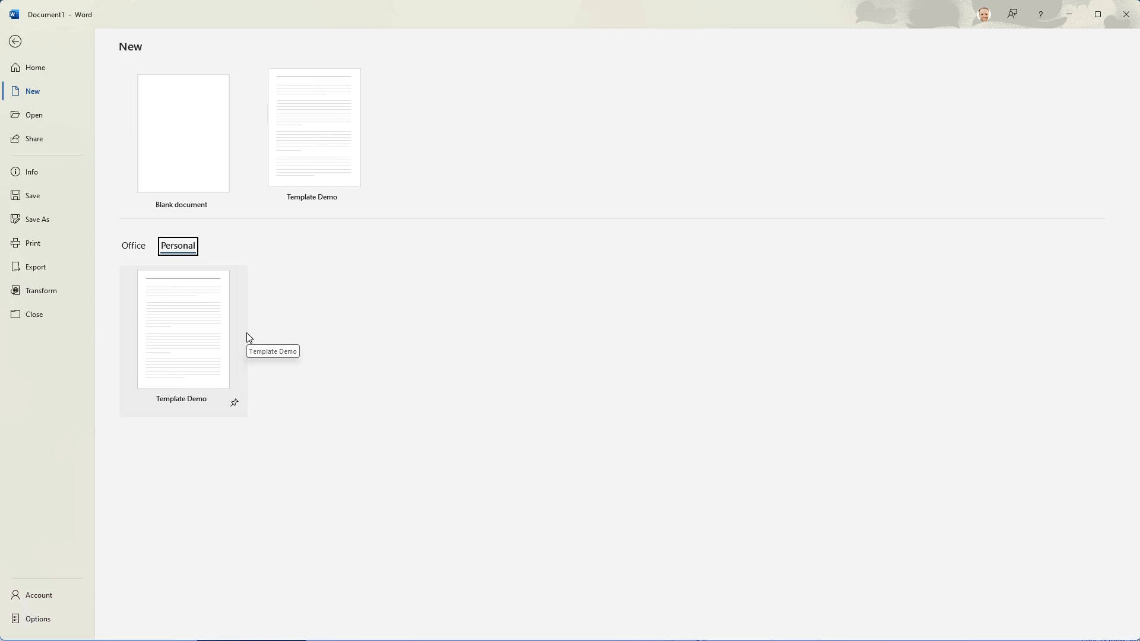
{"action": "left_click", "coordinate": [137, 241]}
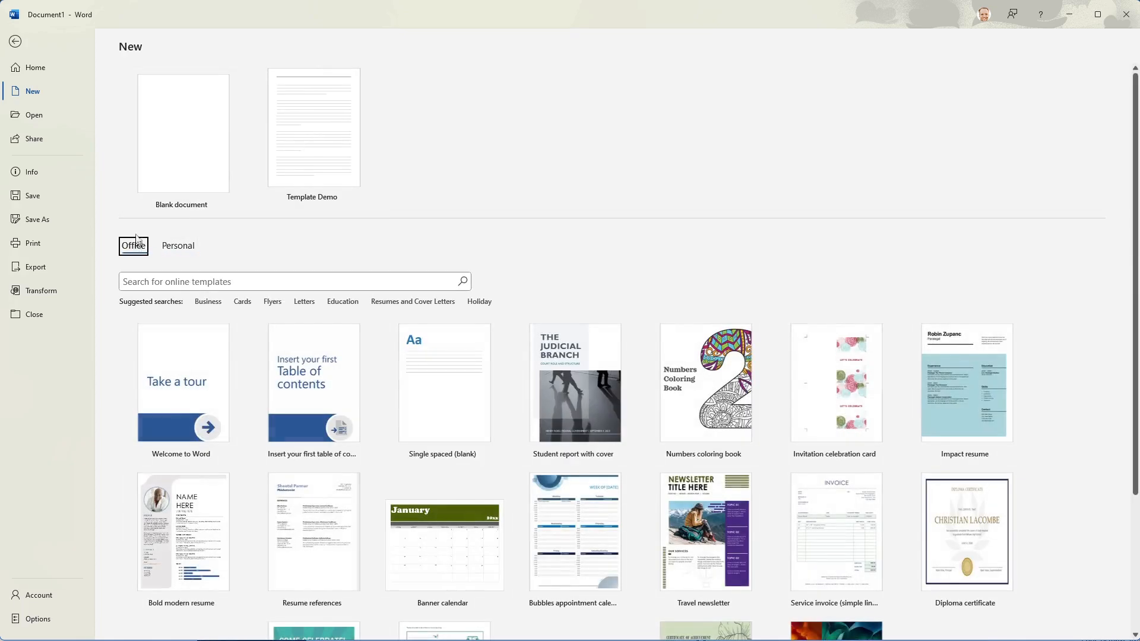
{"action": "left_click", "coordinate": [185, 246]}
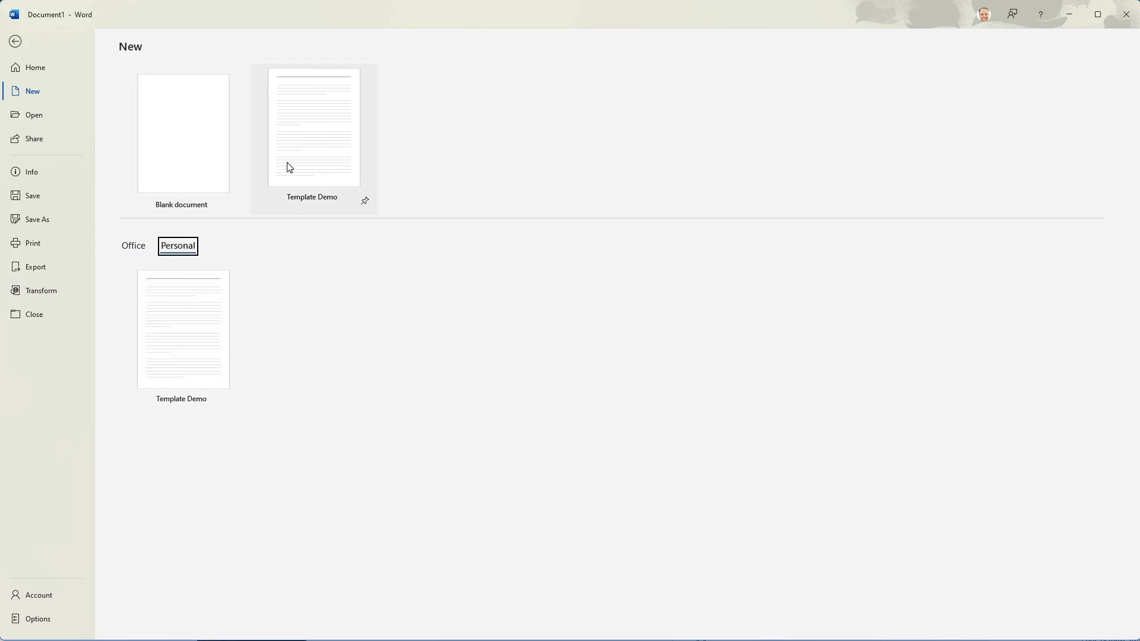
{"action": "left_click", "coordinate": [183, 335]}
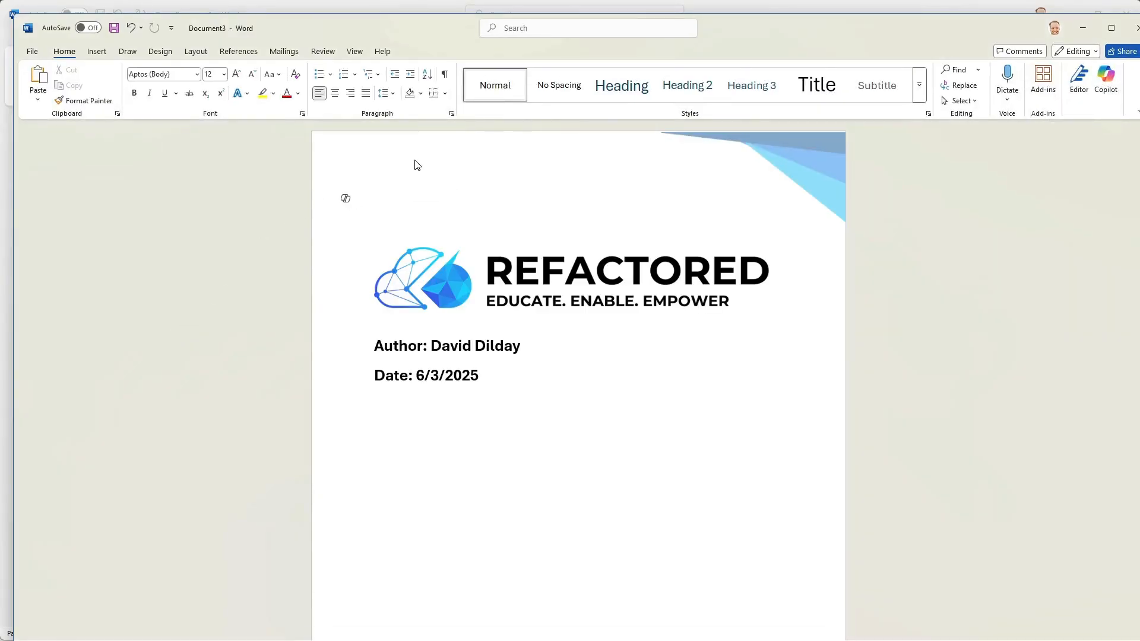
{"action": "scroll", "coordinate": [561, 252], "scroll_direction": "down", "scroll_amount": 4}
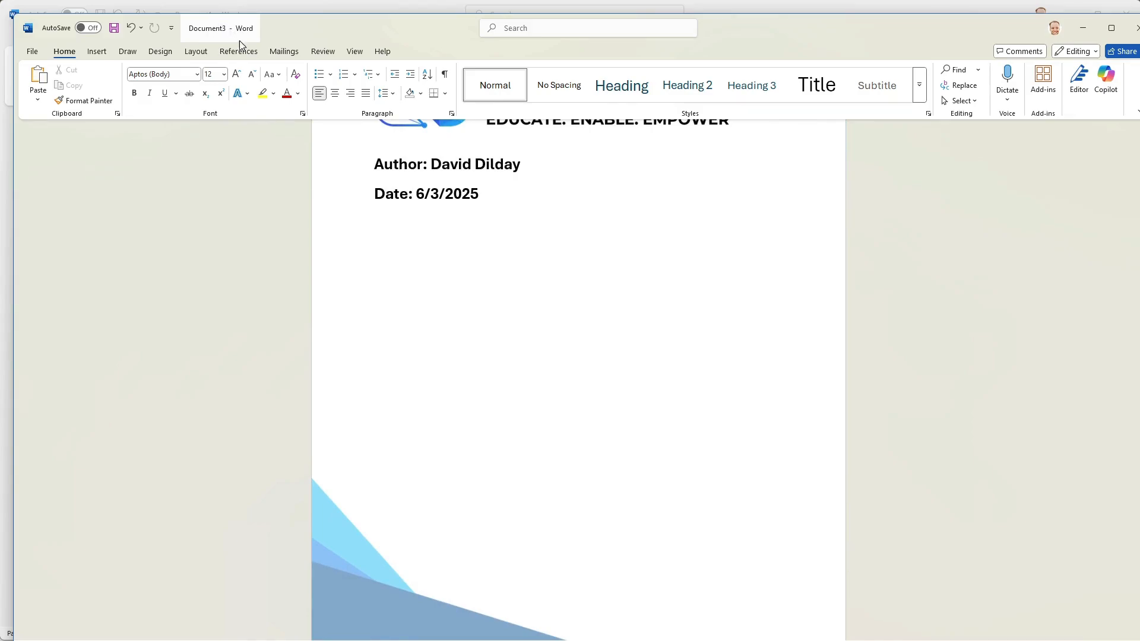
{"action": "scroll", "coordinate": [504, 272], "scroll_direction": "down", "scroll_amount": 15}
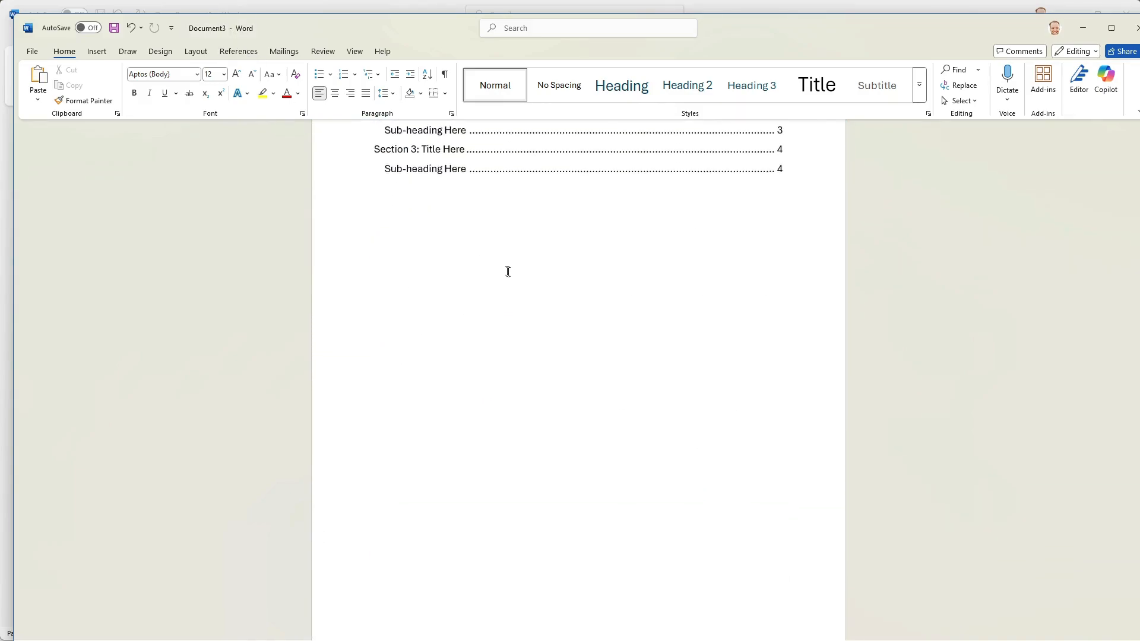
{"action": "scroll", "coordinate": [523, 279], "scroll_direction": "up", "scroll_amount": 19}
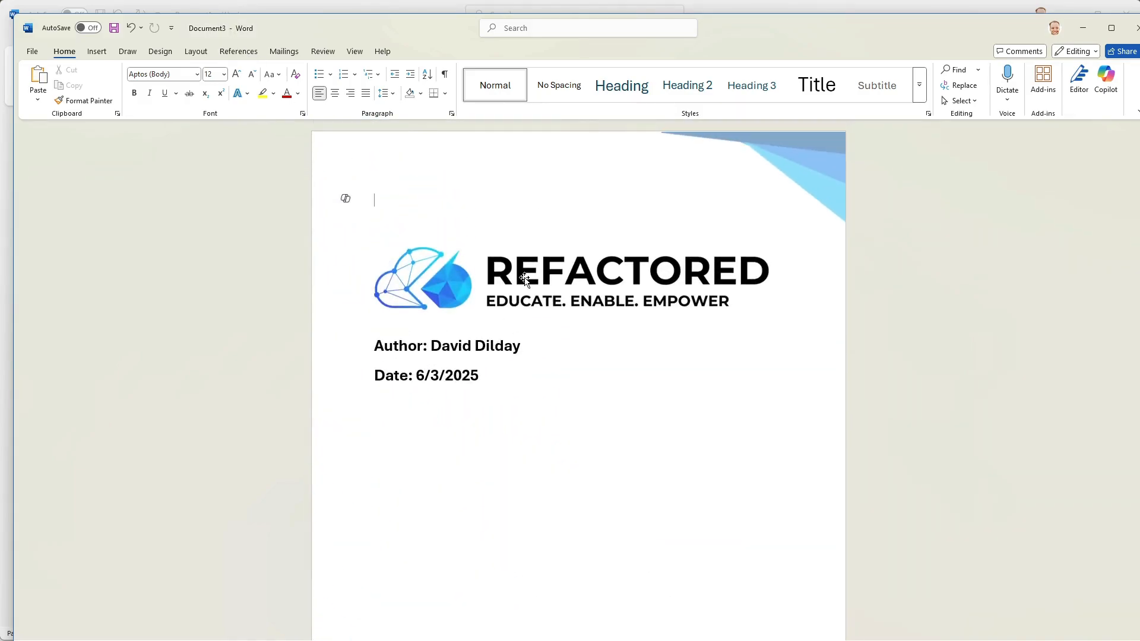